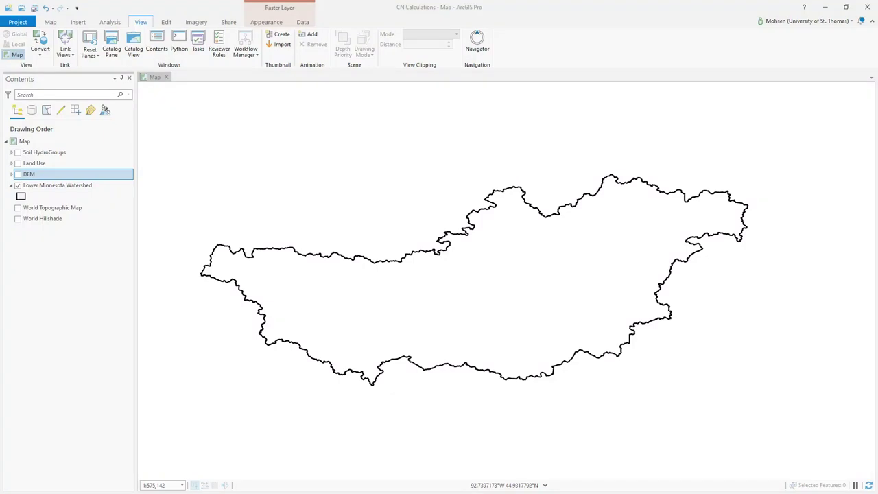
# Show the Soil HydroGroups layer and its legend to examine the soil groups, then hide and collapse it.
pyautogui.keyDown('ctrl'); pyautogui.click(22, 164); pyautogui.keyUp('ctrl')
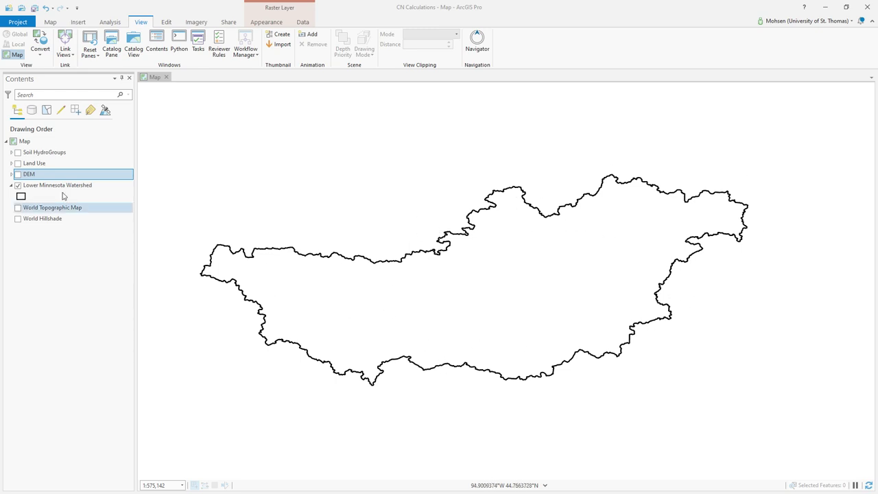
pyautogui.click(11, 152)
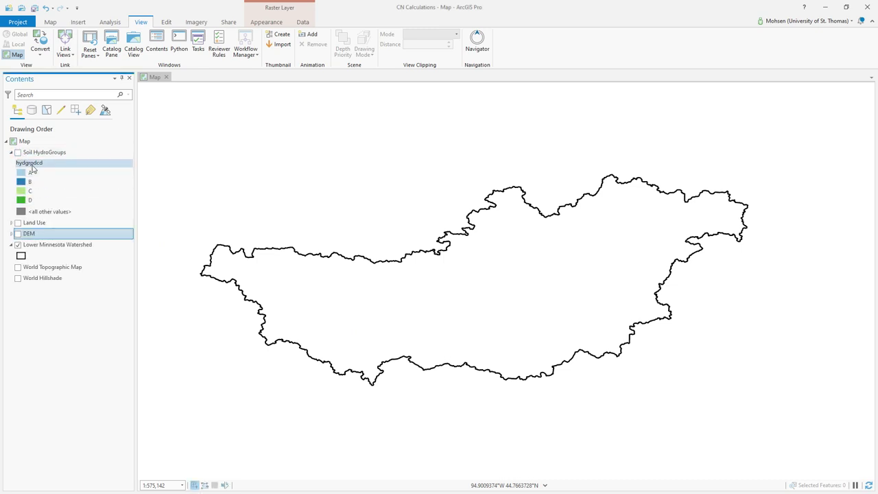
pyautogui.click(18, 154)
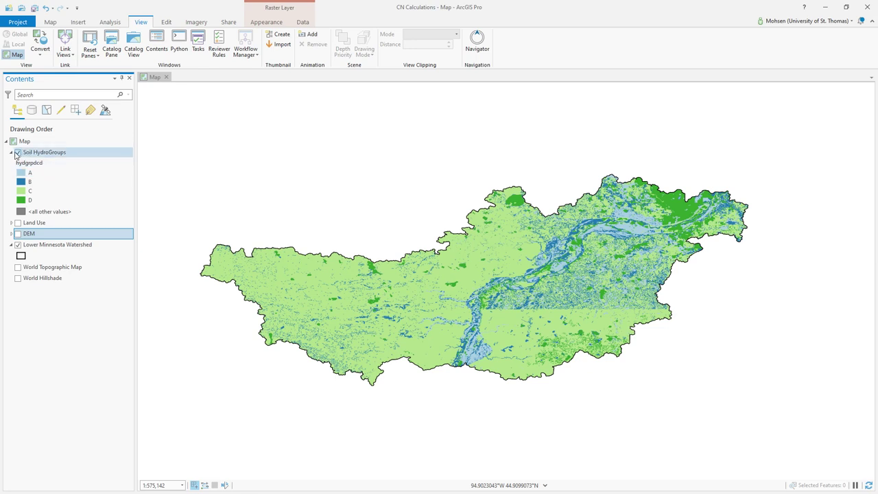
pyautogui.click(18, 152)
pyautogui.click(11, 152)
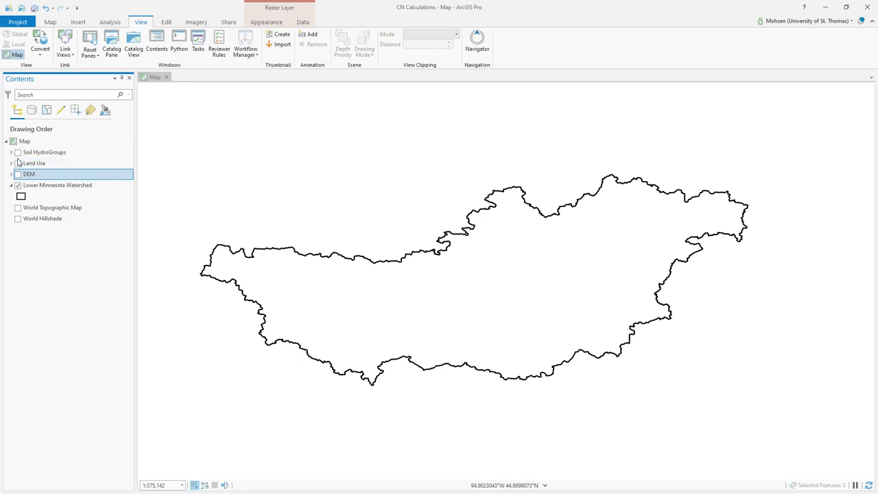
# Show the Land Use layer with its legend and examine the gridcode and Classification values in its attribute table.
pyautogui.click(11, 164)
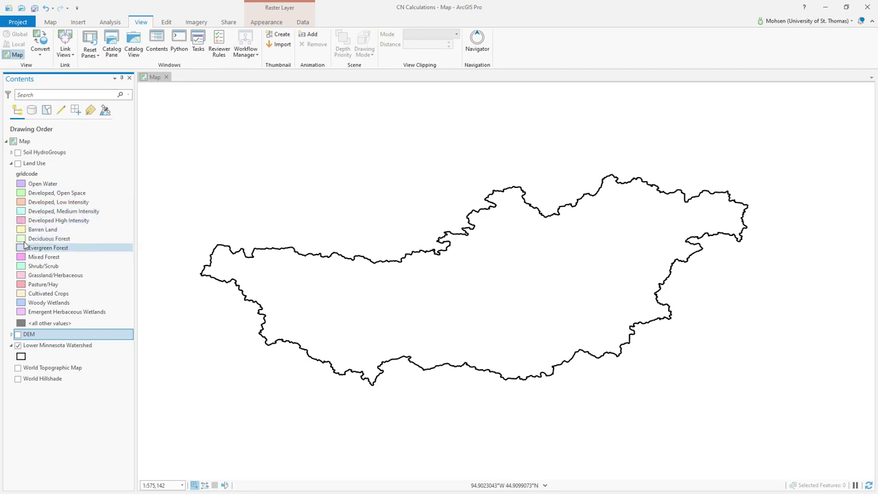
pyautogui.click(18, 164)
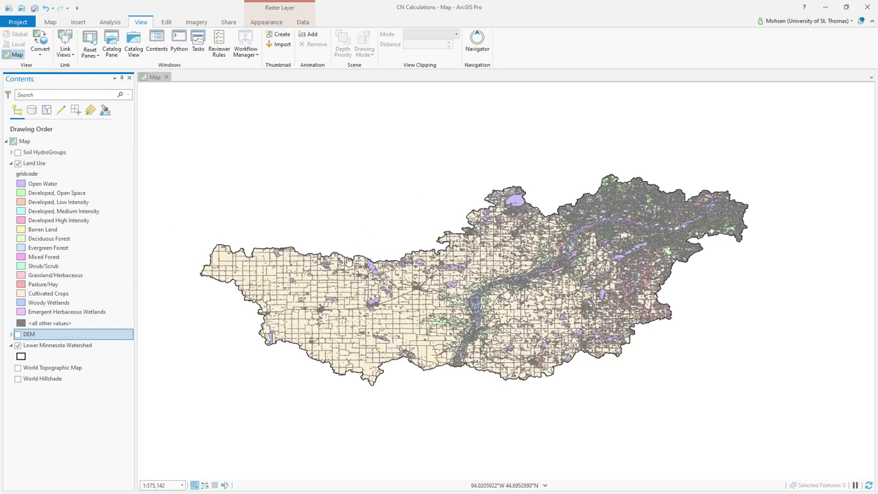
pyautogui.rightClick(37, 166)
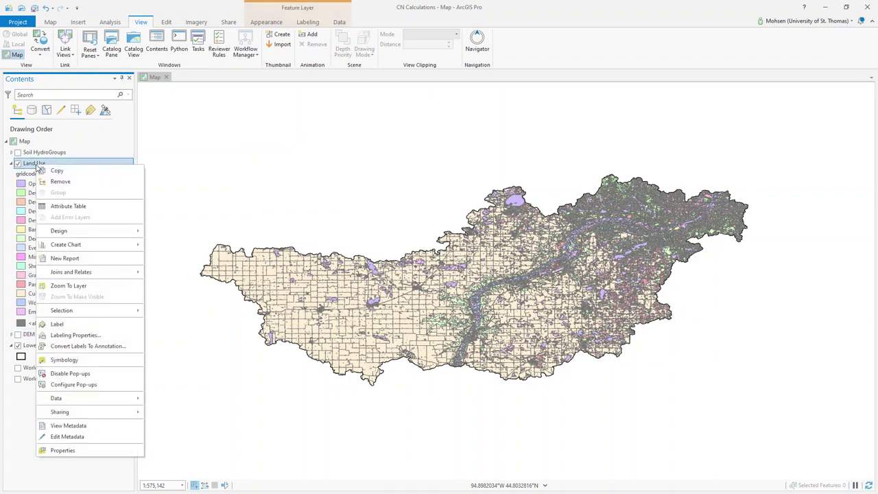
pyautogui.click(68, 207)
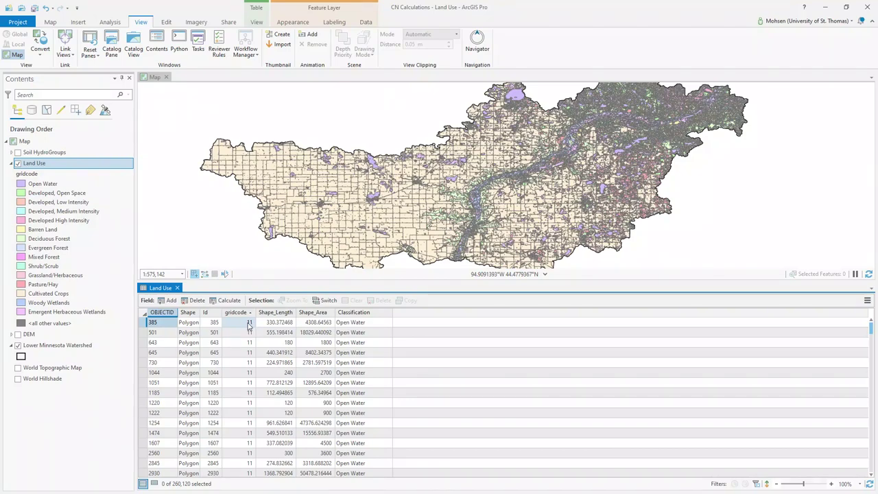
pyautogui.scroll(-10, 363, 390)
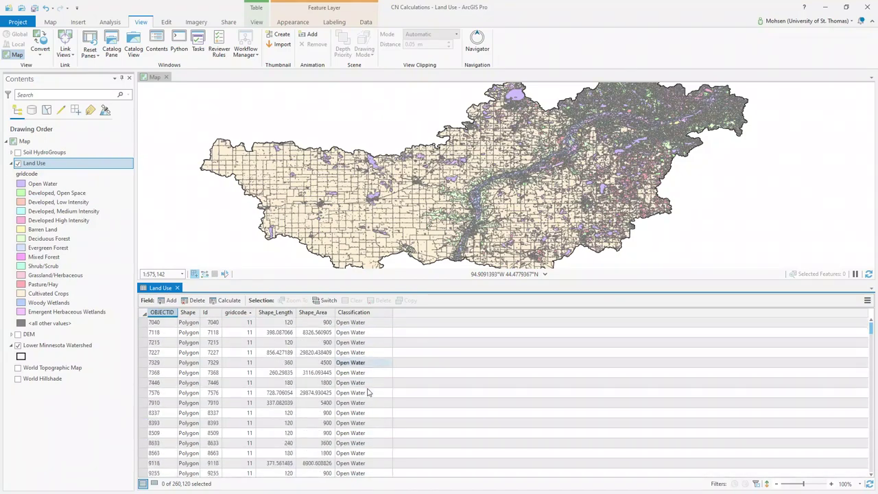
pyautogui.scroll(-15, 367, 393)
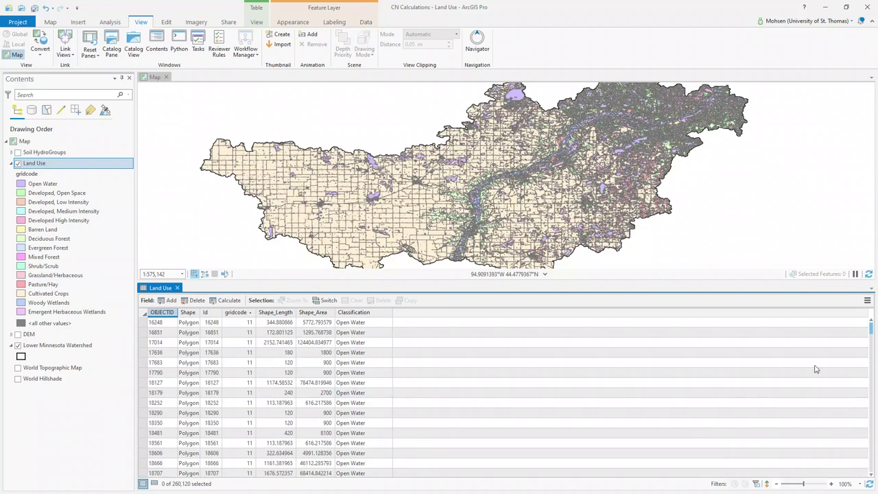
pyautogui.moveTo(870, 332); pyautogui.dragTo(870, 350)
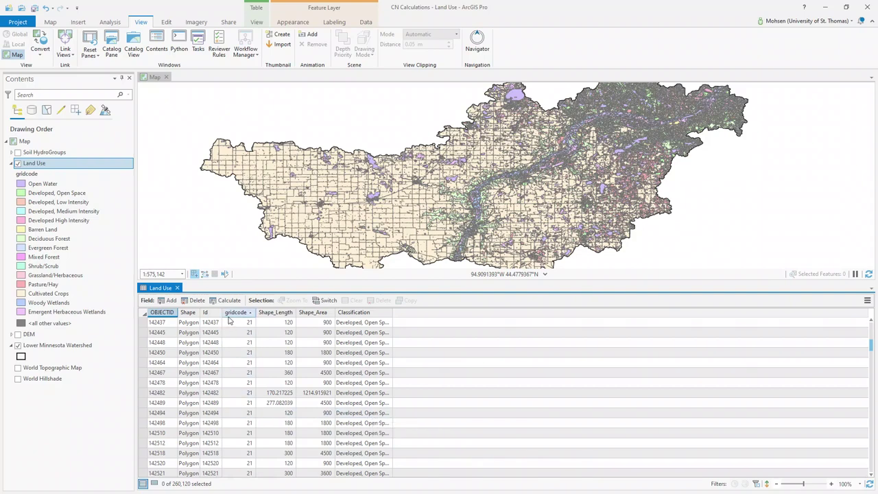
pyautogui.moveTo(872, 350); pyautogui.dragTo(871, 332)
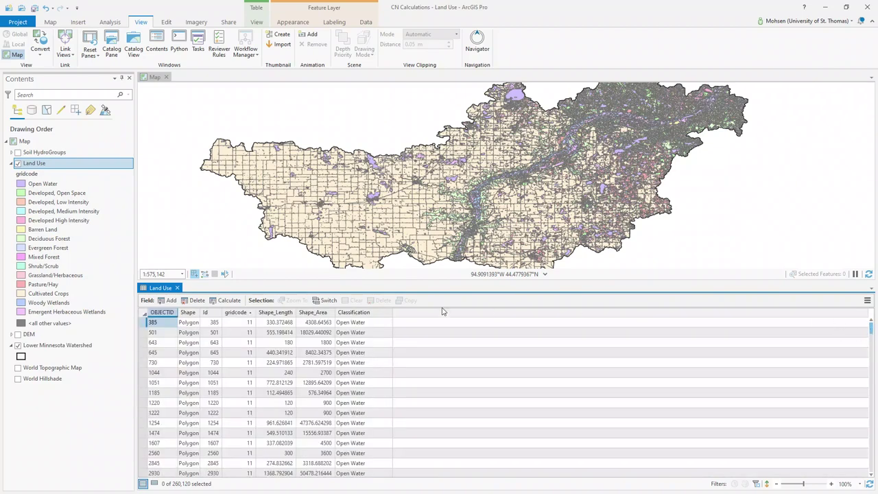
pyautogui.click(177, 288)
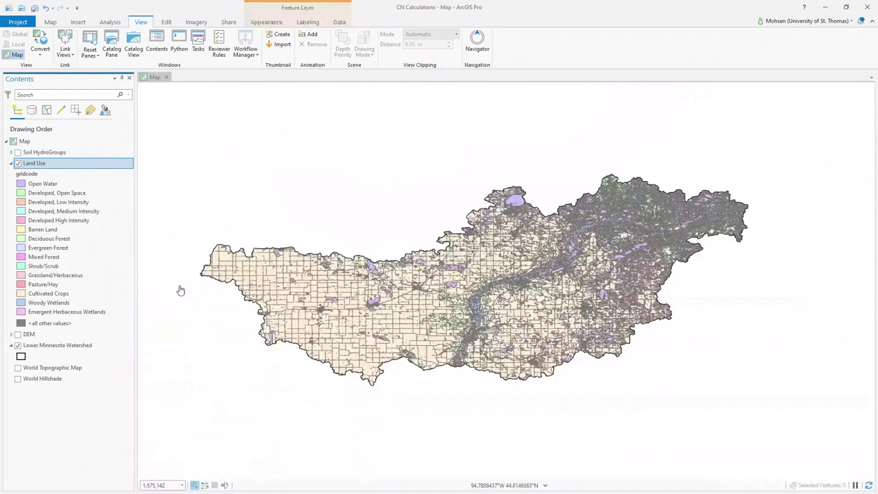
# Examine the hydgrpdcd values in the Soil HydroGroups attribute table and close the table.
pyautogui.click(43, 152)
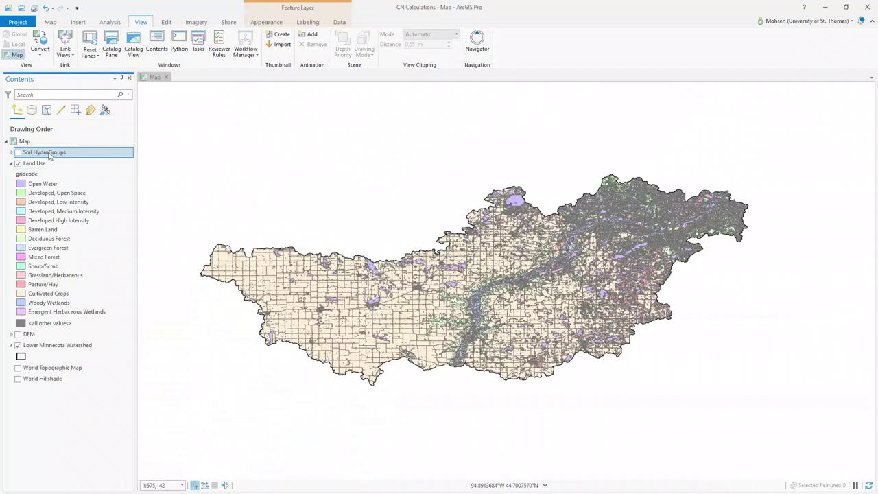
pyautogui.rightClick(49, 156)
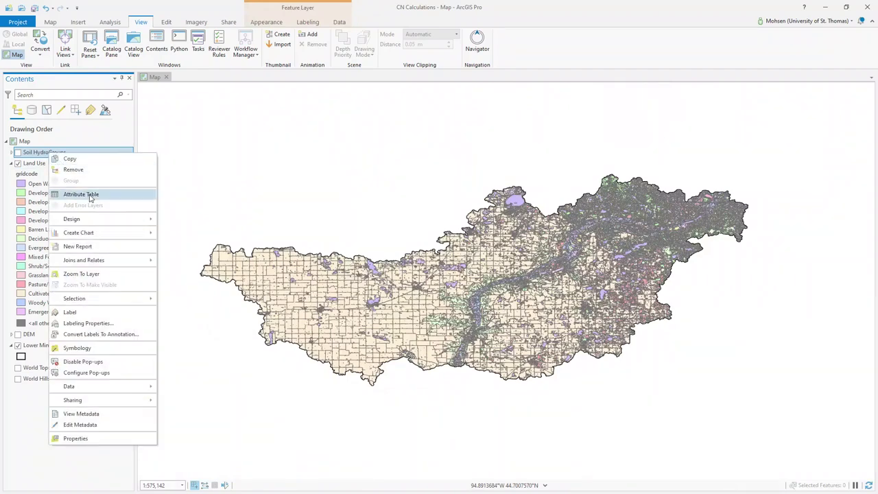
pyautogui.click(81, 194)
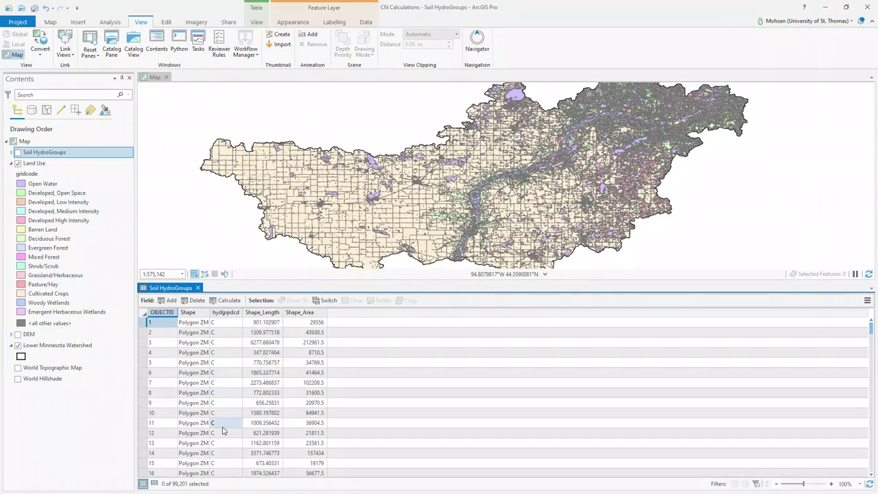
pyautogui.click(197, 288)
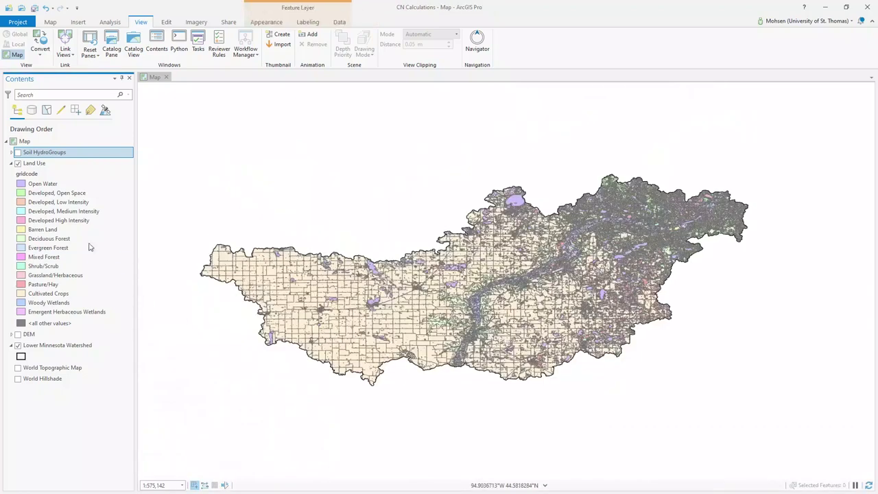
# Hide the Land Use layer and collapse its legend.
pyautogui.click(18, 164)
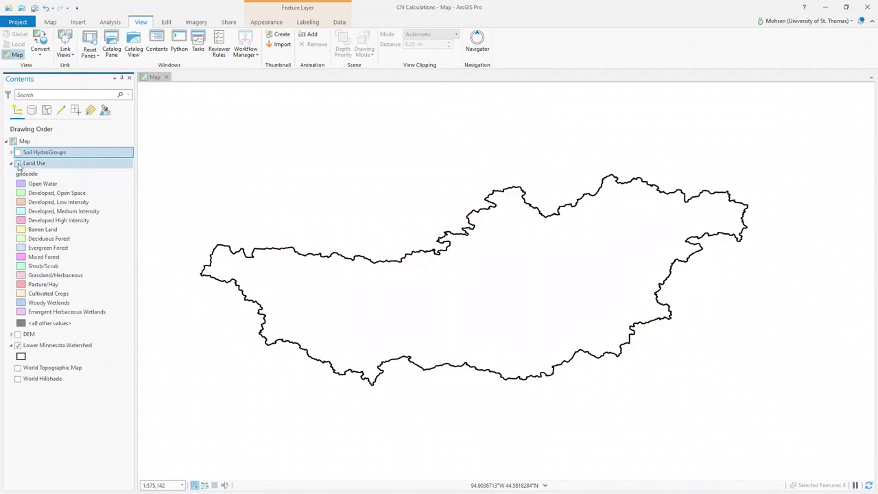
pyautogui.click(13, 166)
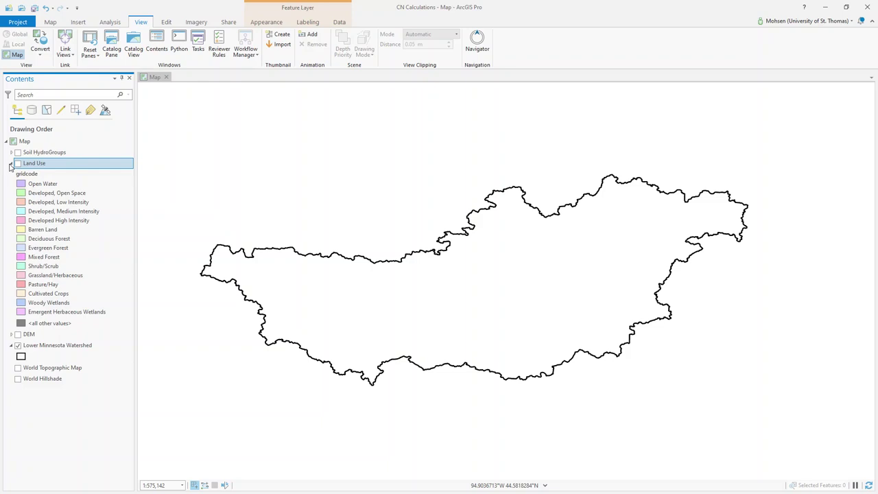
pyautogui.click(11, 164)
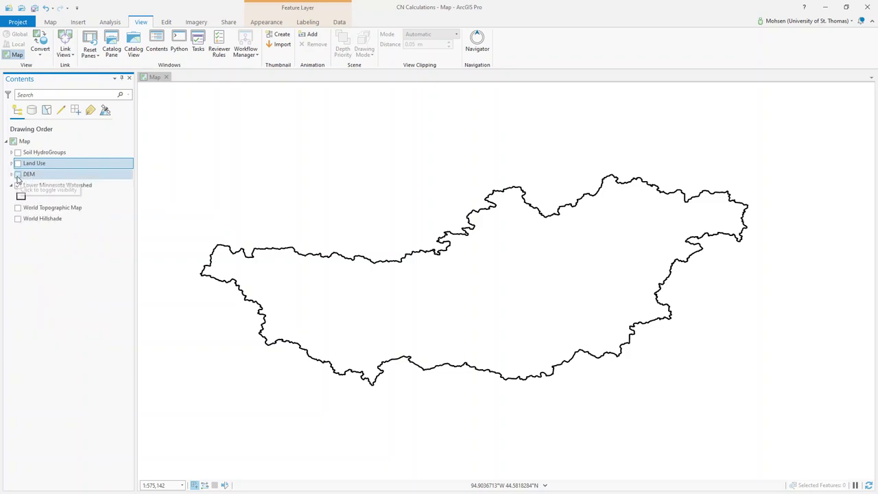
# View the DEM layer with its value legend, hide the layer, and toggle the Lower Minnesota Watershed boundary off and on.
pyautogui.click(18, 174)
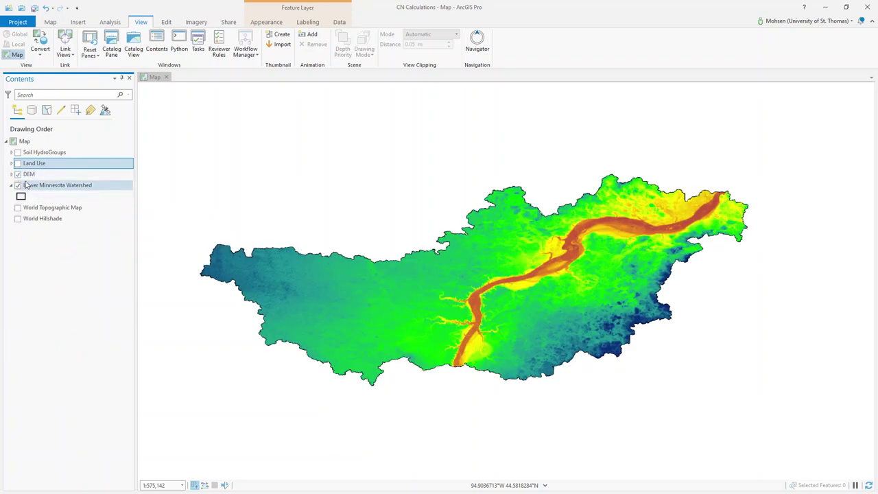
pyautogui.click(11, 175)
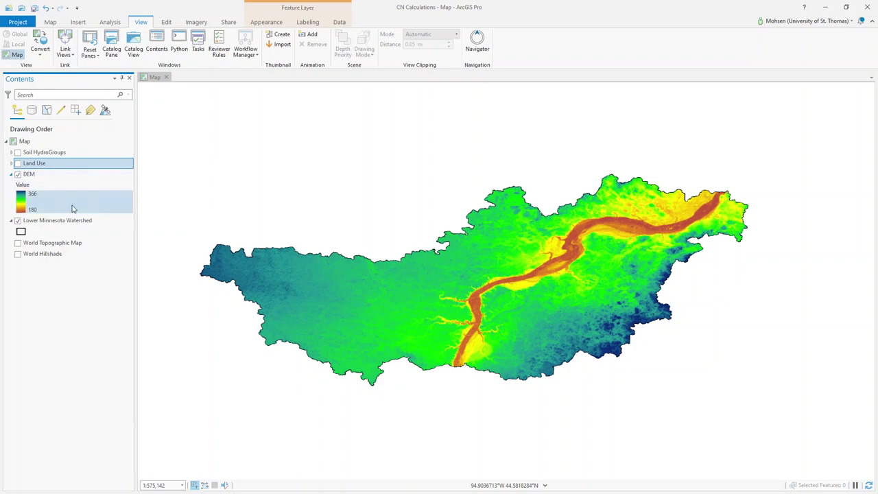
pyautogui.click(18, 174)
pyautogui.click(18, 220)
pyautogui.click(18, 221)
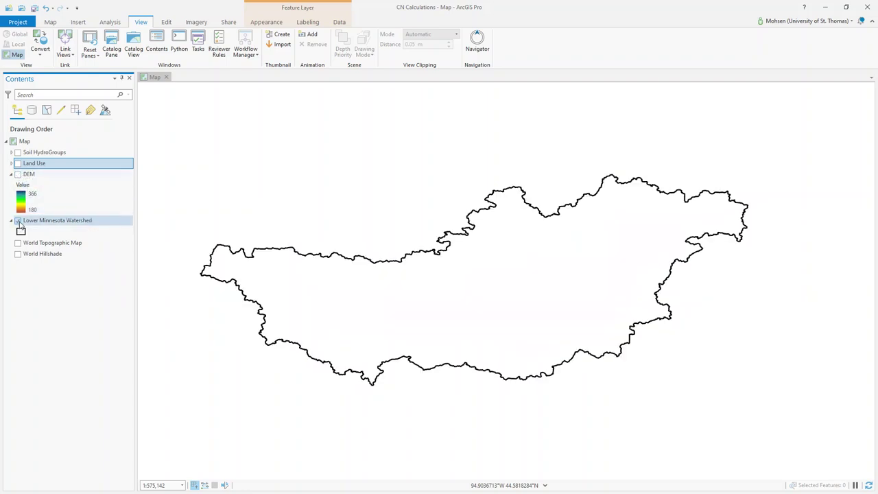
# Toggle the World Topographic Map basemap on and off to view the location of the watershed.
pyautogui.click(18, 243)
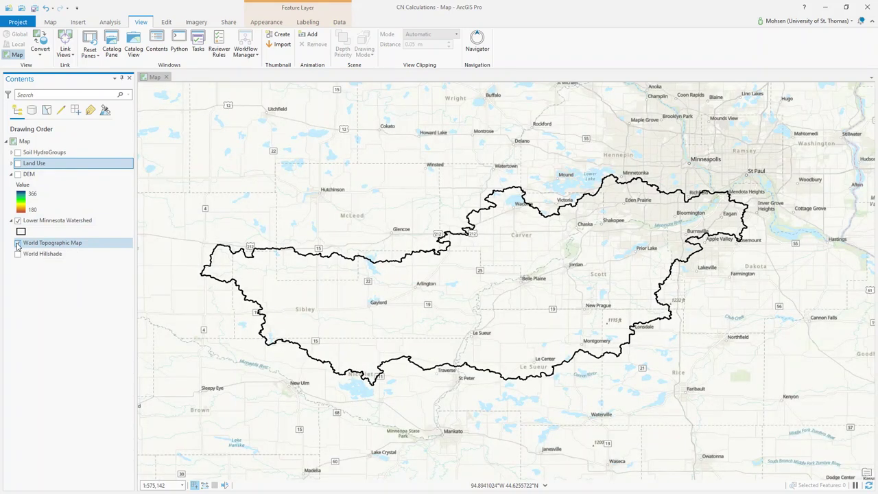
pyautogui.click(18, 243)
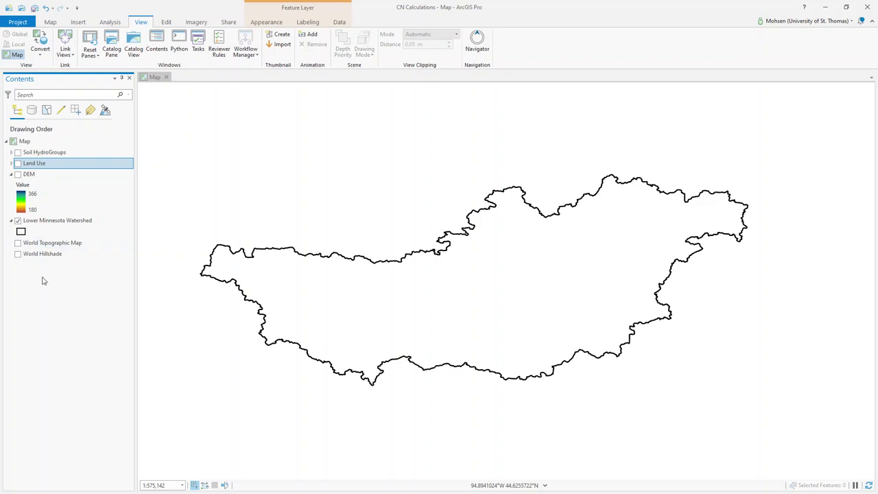
pyautogui.click(18, 243)
pyautogui.click(17, 244)
pyautogui.click(17, 243)
pyautogui.click(18, 244)
# Expand the legends of the Soil HydroGroups and Land Use layers.
pyautogui.click(12, 152)
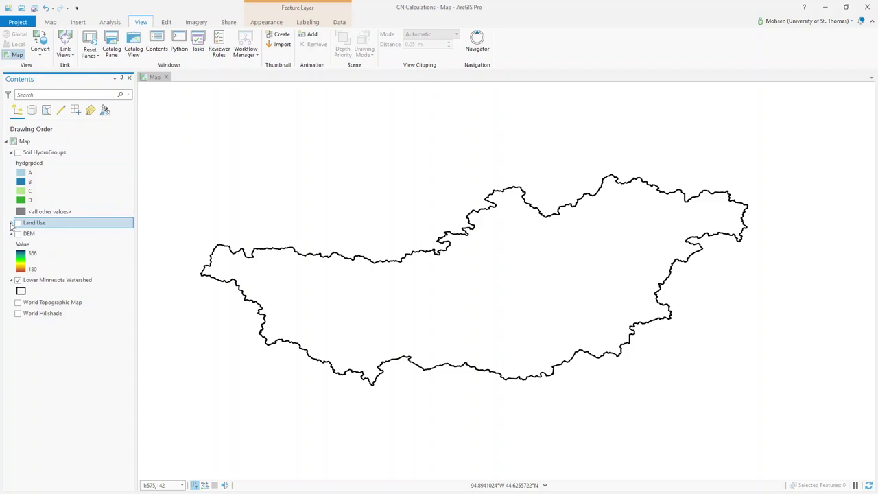
pyautogui.click(12, 223)
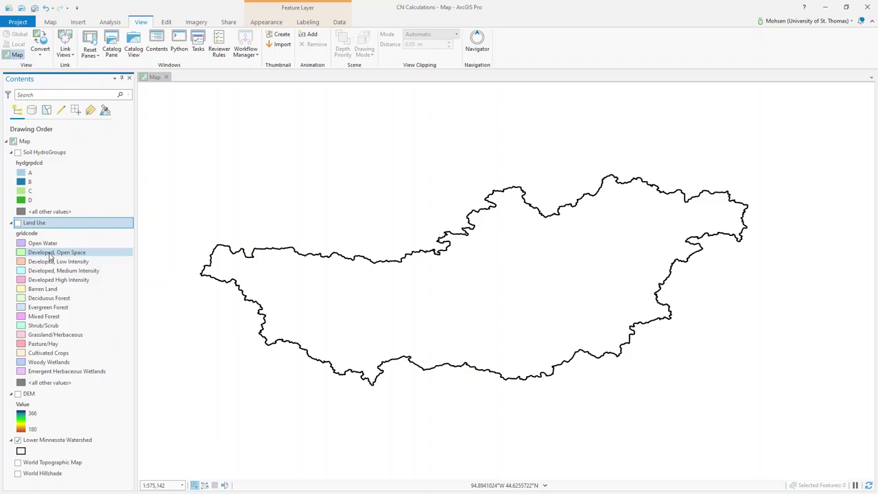
# Search the geoprocessing tools for "union" and open the Union analysis tool.
pyautogui.click(110, 23)
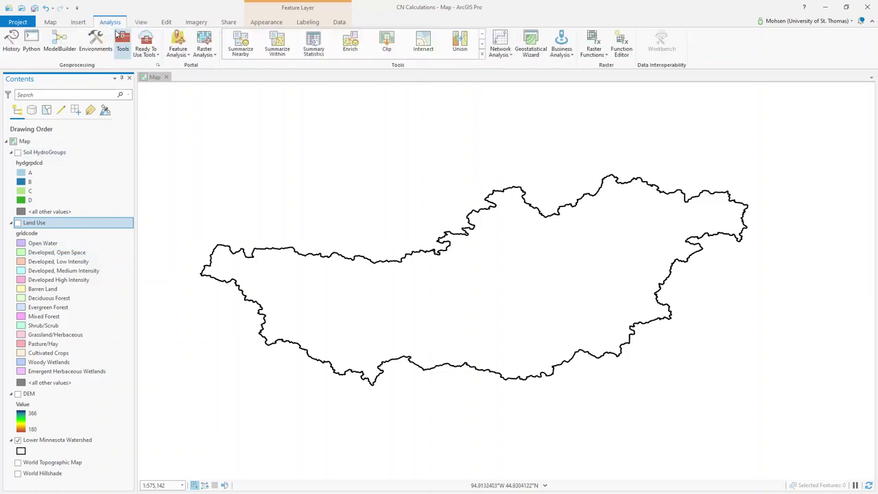
pyautogui.click(121, 42)
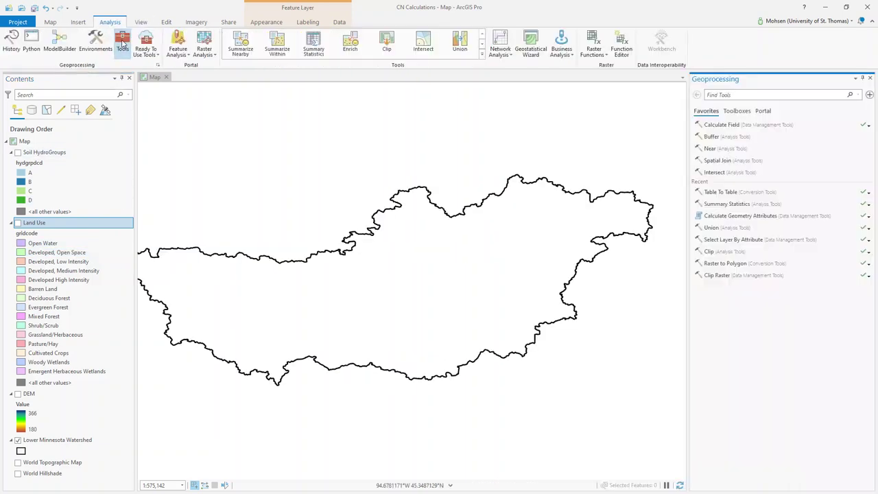
pyautogui.click(746, 96)
pyautogui.write('union')
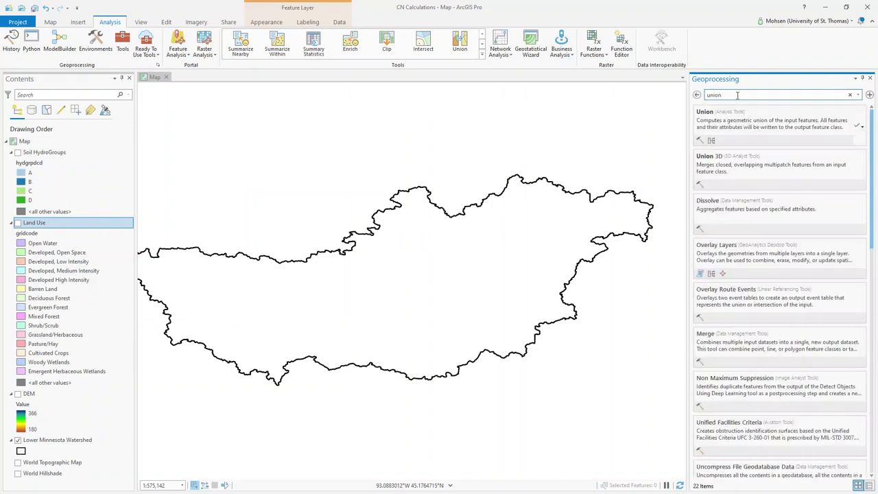
pyautogui.click(735, 126)
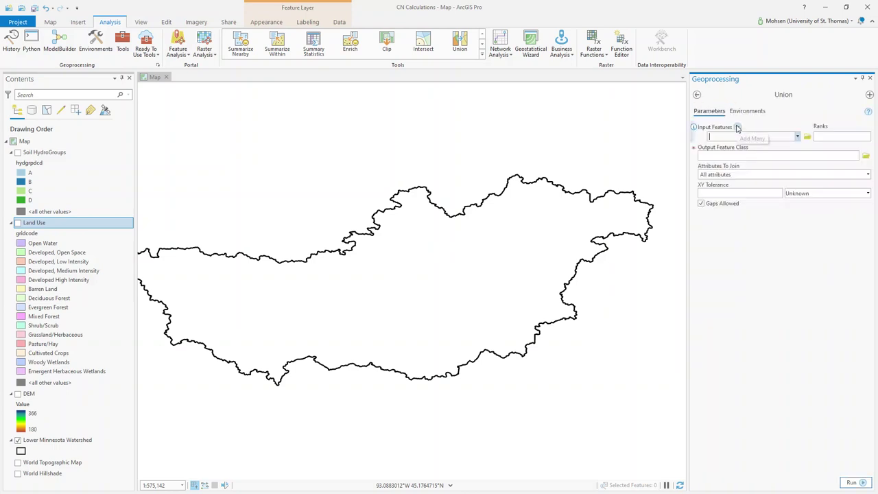
# Set Soil HydroGroups and Land Use as the input features of the Union tool.
pyautogui.click(739, 136)
pyautogui.click(797, 138)
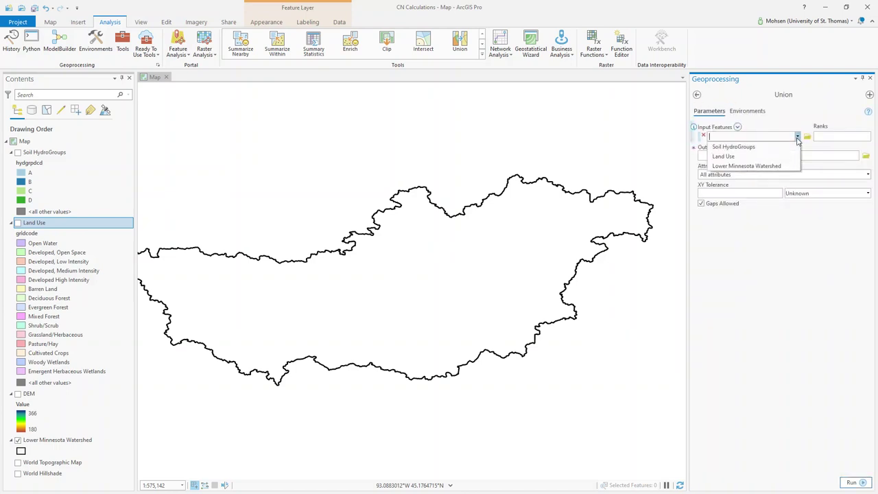
pyautogui.click(782, 142)
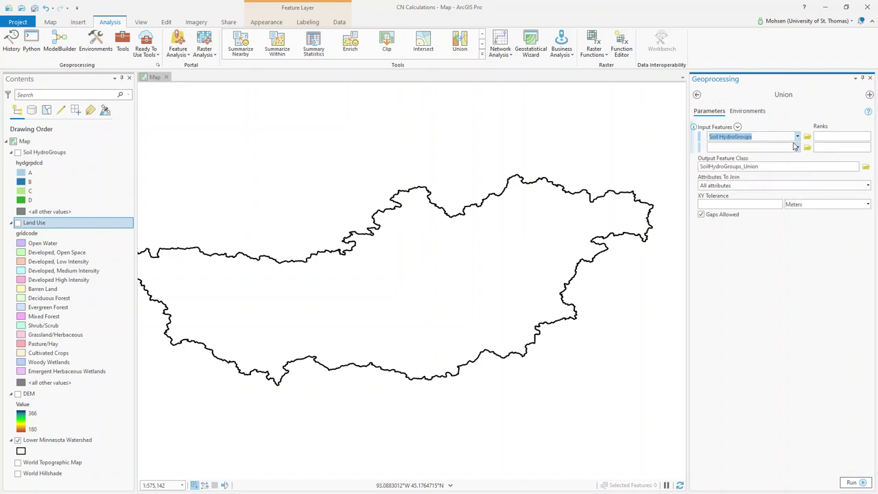
pyautogui.click(798, 148)
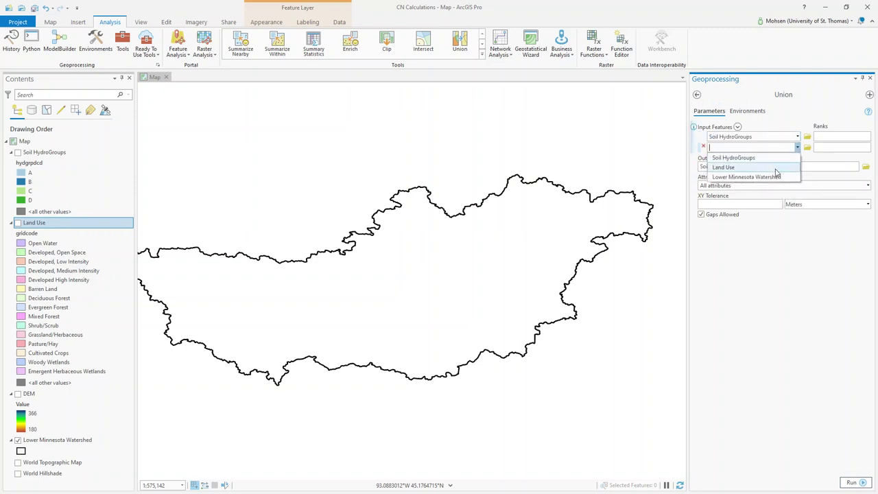
pyautogui.click(775, 169)
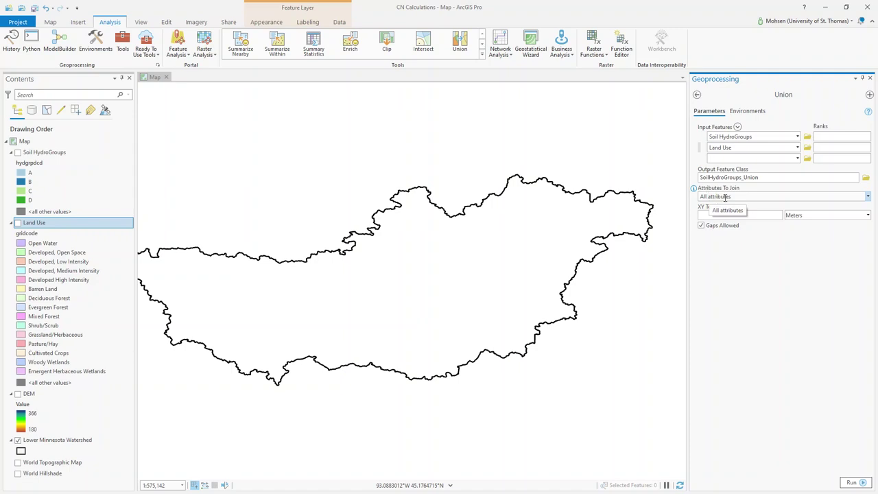
# Run the Union tool on Soil HydroGroups and Land Use, joining all attributes into the SoilHydroGroups_Union feature class.
pyautogui.click(853, 482)
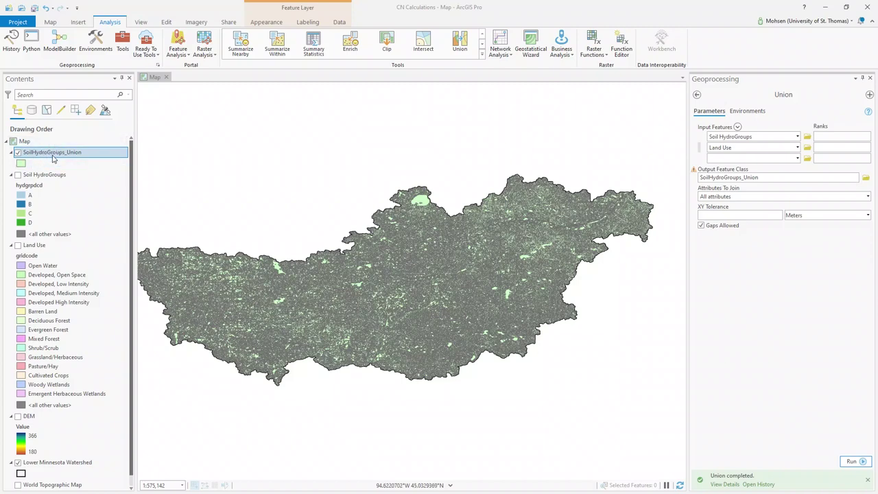
pyautogui.scroll(1, 414, 286)
pyautogui.scroll(3, 414, 286)
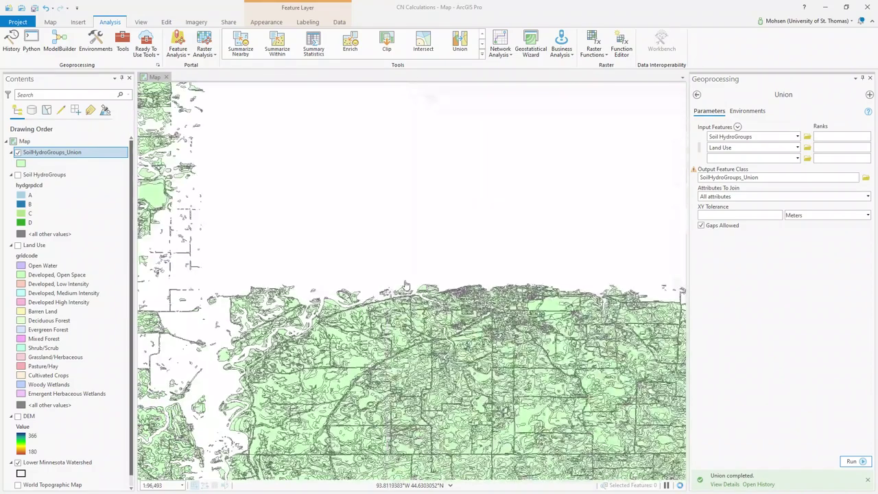
pyautogui.scroll(3, 432, 389)
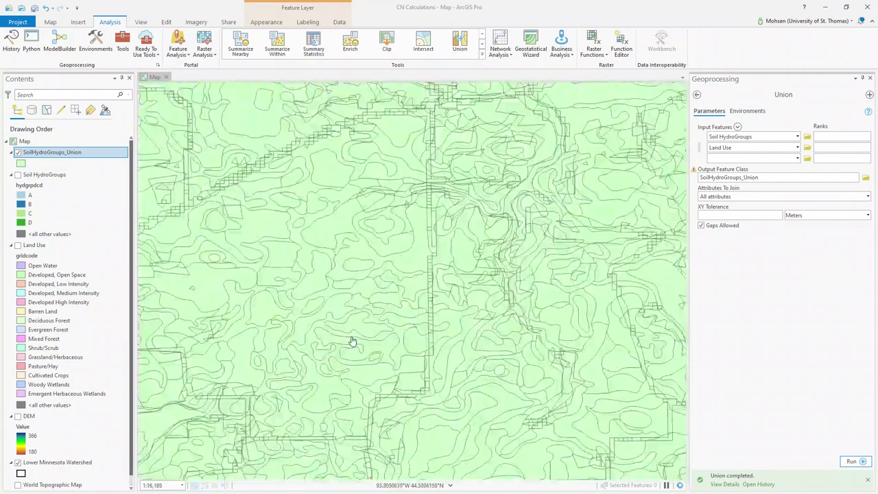
pyautogui.scroll(2, 351, 341)
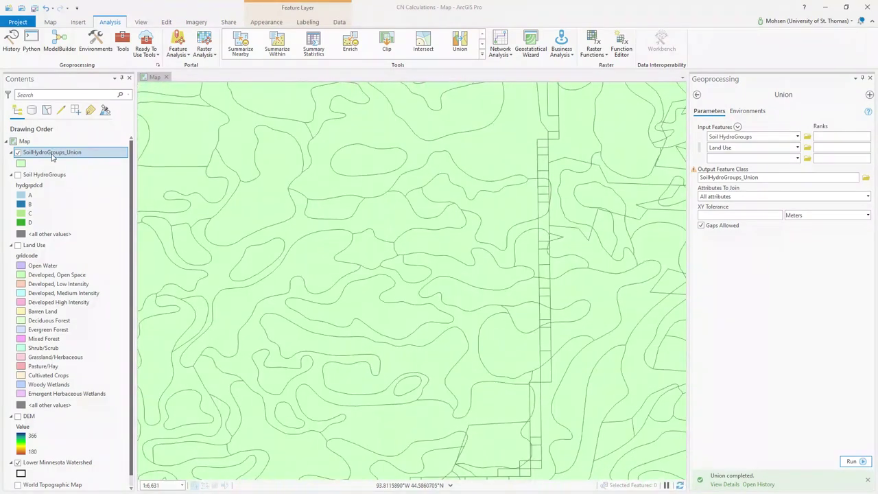
# Open the attribute table of the SoilHydroGroups_Union layer and examine its gridcode field.
pyautogui.rightClick(52, 153)
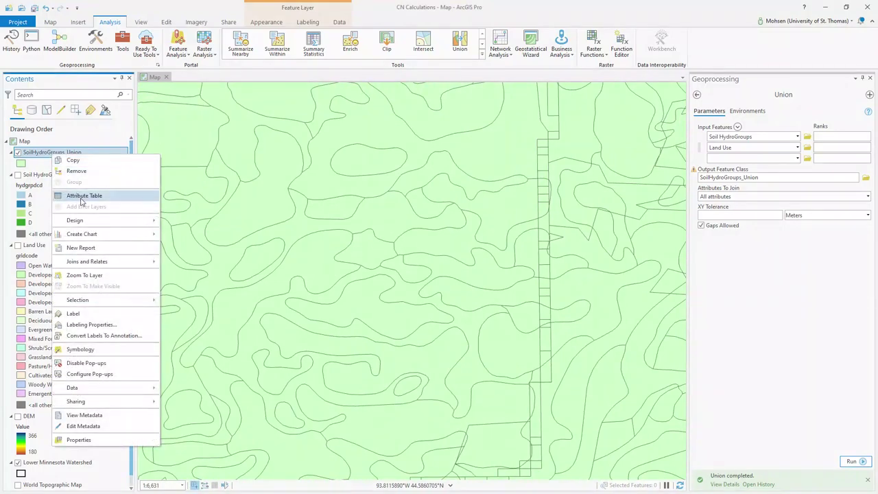
pyautogui.click(82, 197)
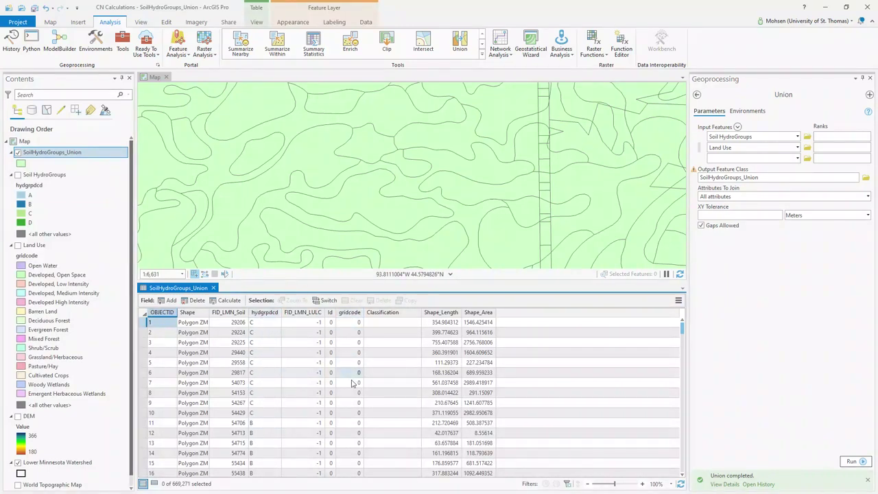
pyautogui.click(357, 325)
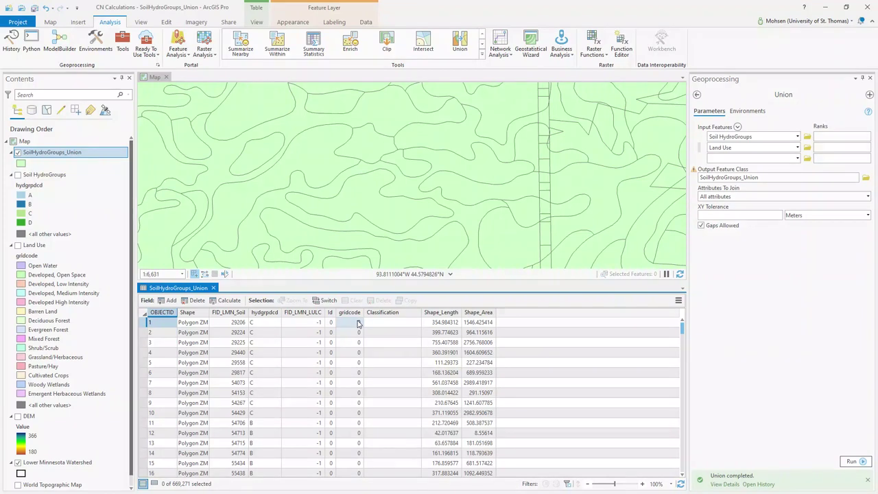
# Inspect the soil group and land use attributes of one union polygon on the map, and close its pop-up.
pyautogui.click(363, 203)
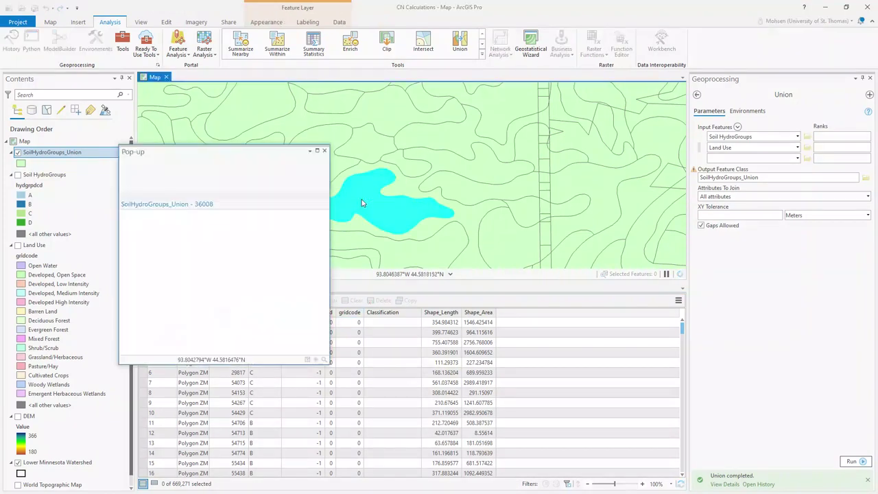
pyautogui.click(167, 239)
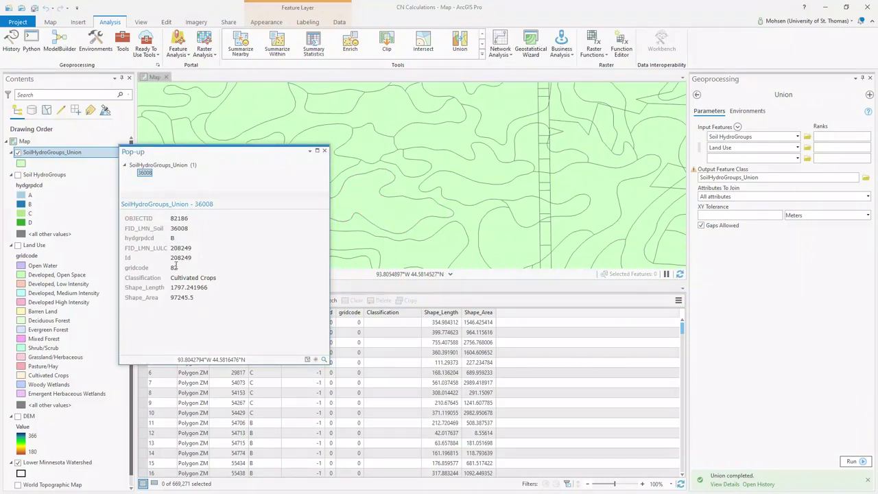
pyautogui.click(323, 153)
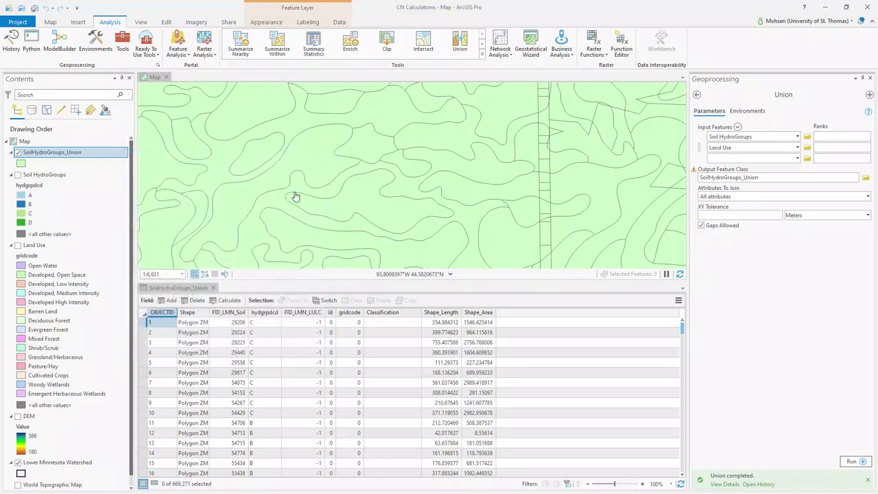
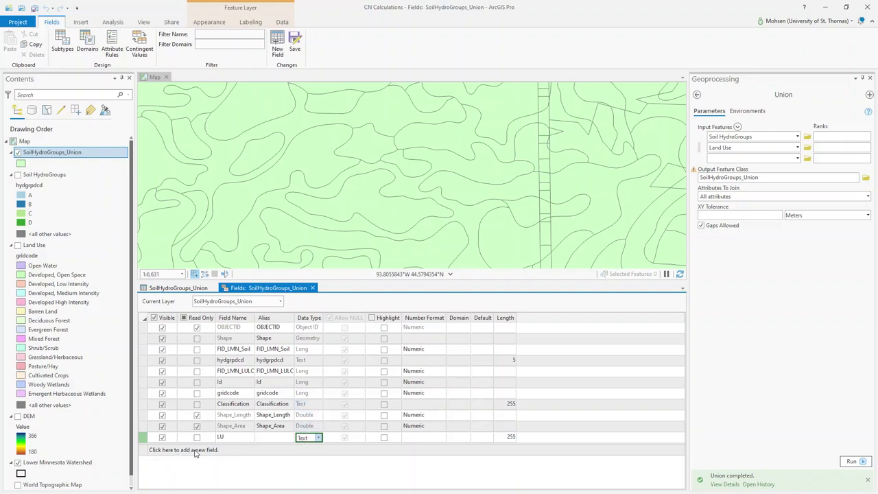
# Add a field named LU_Soil with the Text data type to the SoilHydroGroups_Union table.
pyautogui.click(233, 451)
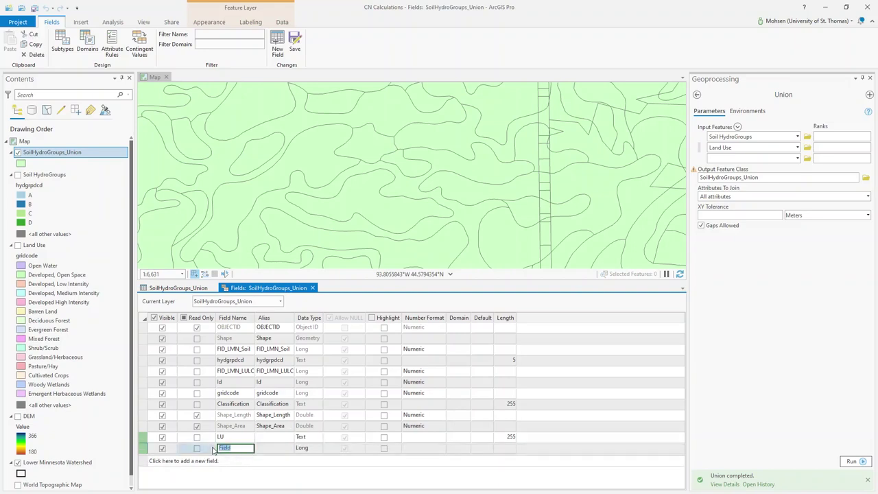
pyautogui.write('LU_Soil')
pyautogui.click(313, 449)
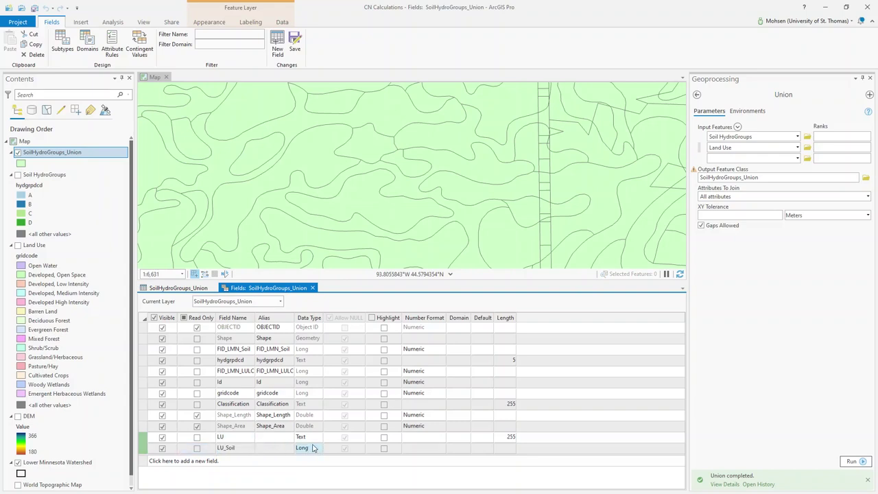
pyautogui.click(316, 448)
pyautogui.click(305, 413)
# Add a field named Area with the Float data type to the SoilHydroGroups_Union table.
pyautogui.click(236, 463)
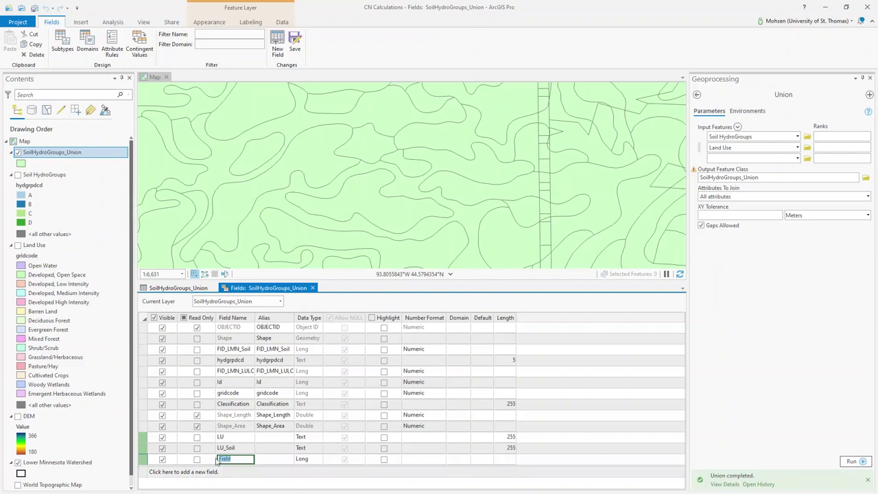
pyautogui.write('C')
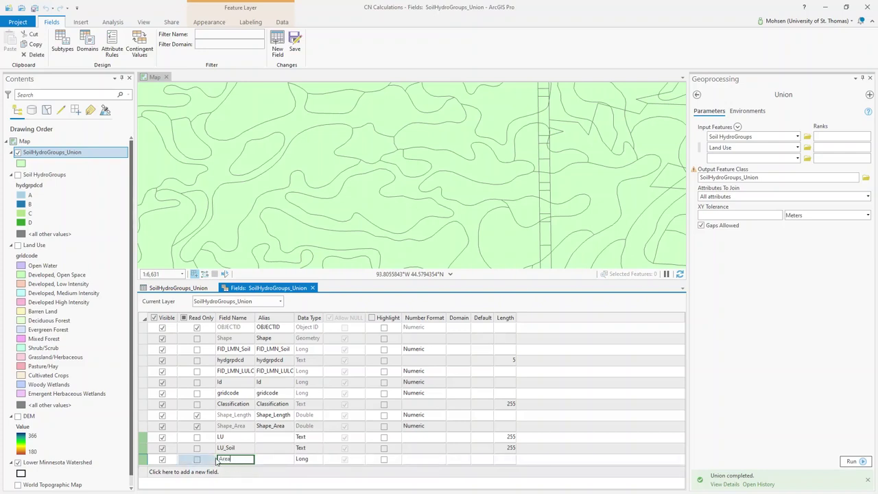
pyautogui.click(312, 460)
pyautogui.click(316, 459)
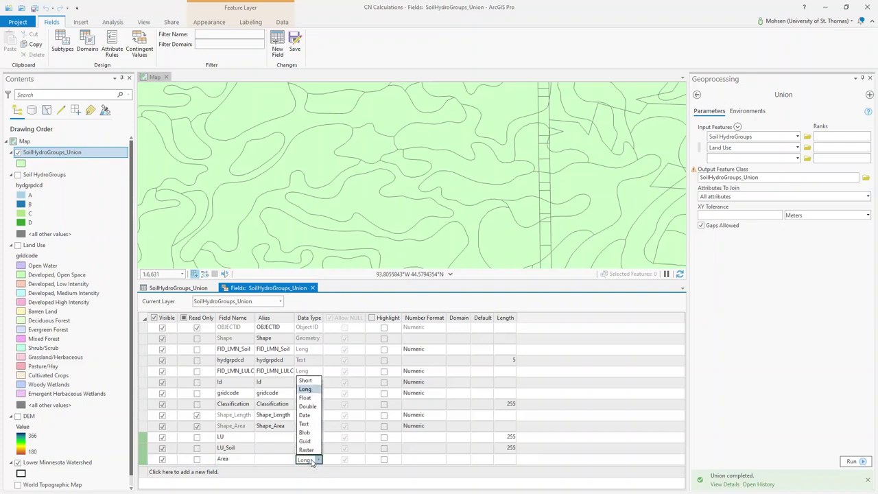
pyautogui.click(307, 398)
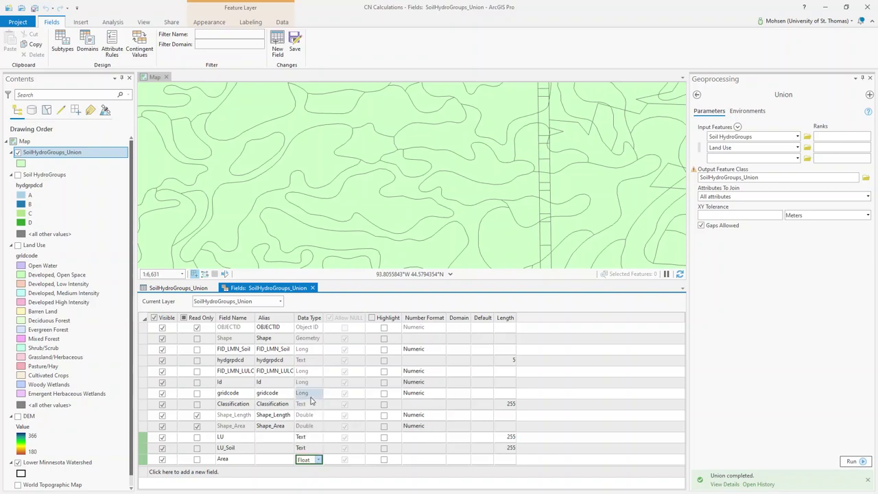
# Make the extra unnamed Long field below Area not visible, then save the field changes and close the field design view.
pyautogui.click(310, 475)
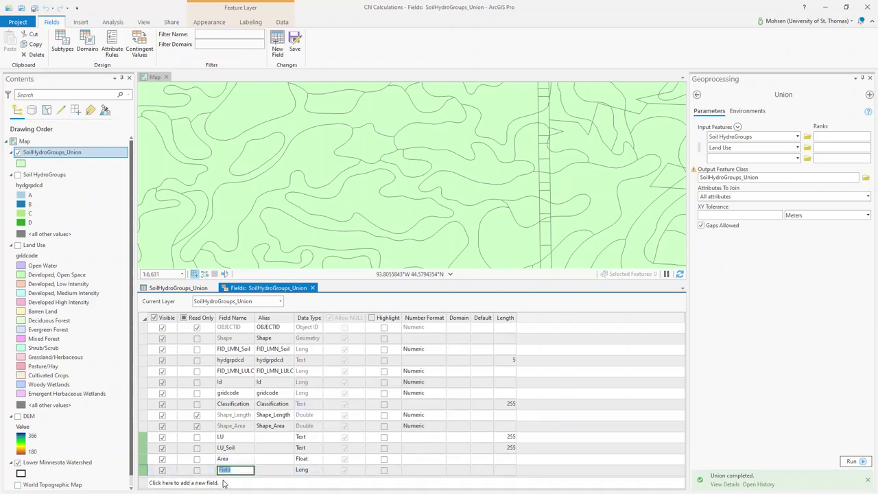
pyautogui.click(162, 470)
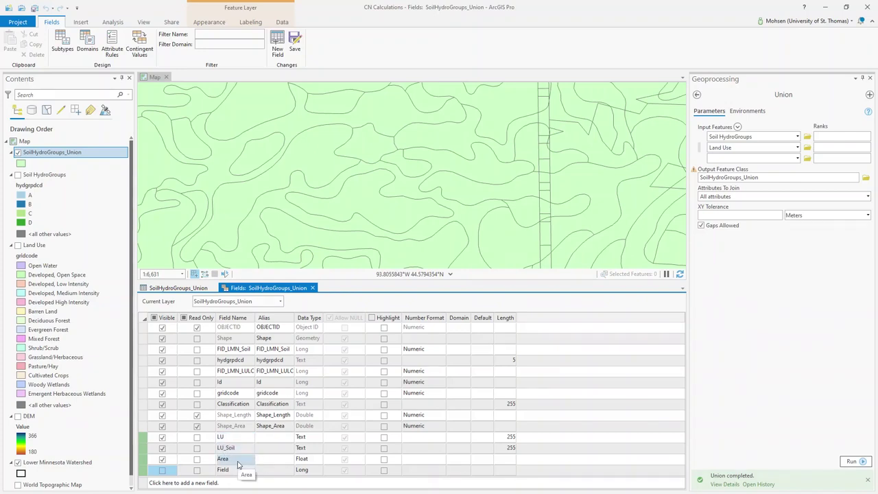
pyautogui.click(295, 42)
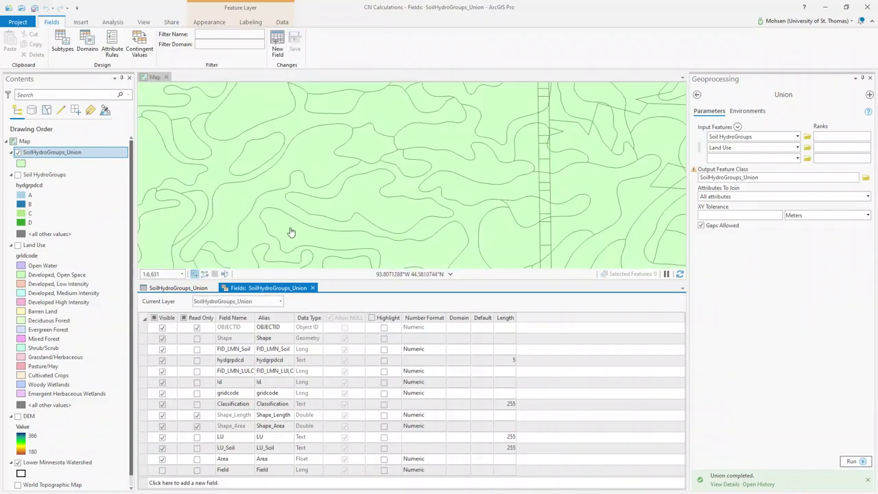
pyautogui.click(312, 288)
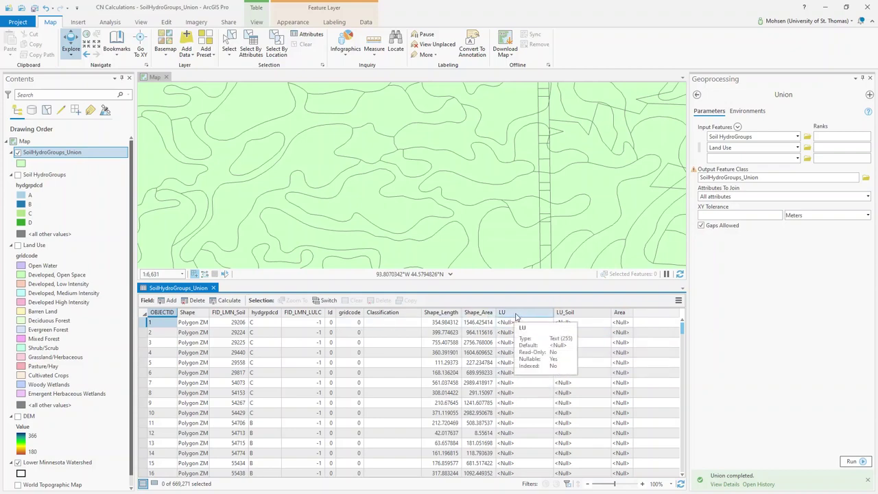
# Calculate the LU field of SoilHydroGroups_Union with the Python 3 expression !gridcode!
pyautogui.rightClick(517, 316)
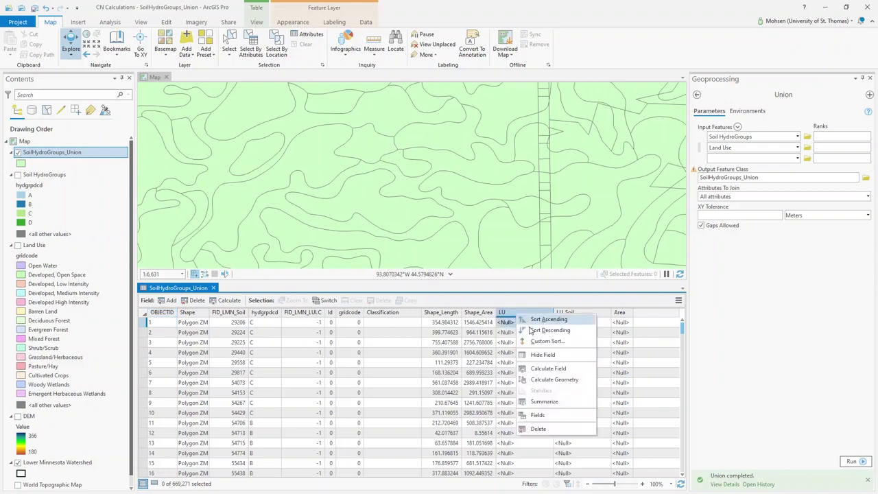
pyautogui.click(557, 373)
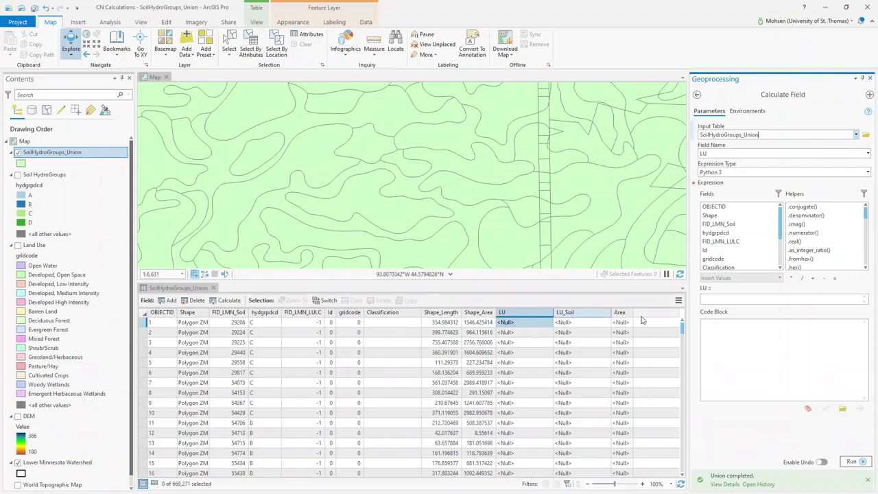
pyautogui.click(709, 299)
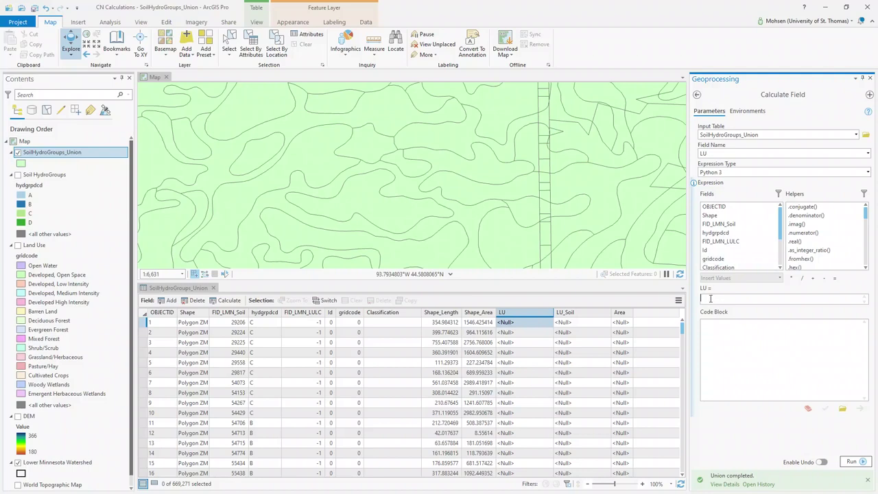
pyautogui.doubleClick(720, 260)
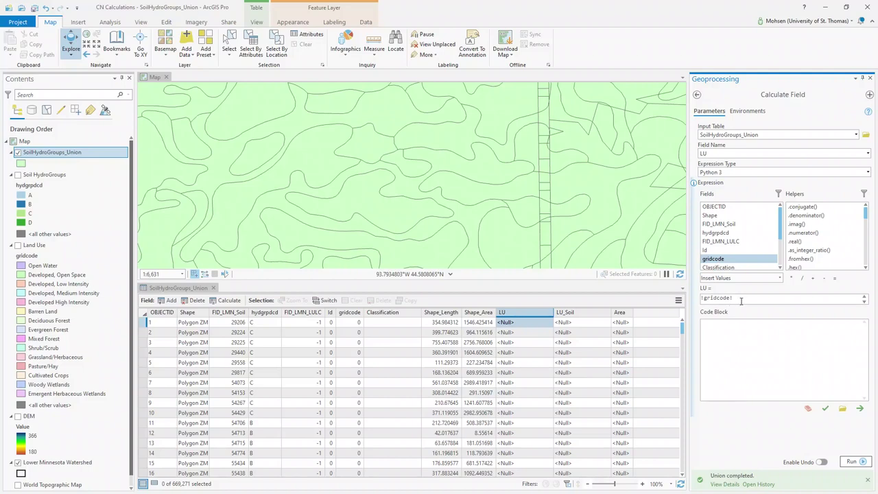
pyautogui.click(854, 462)
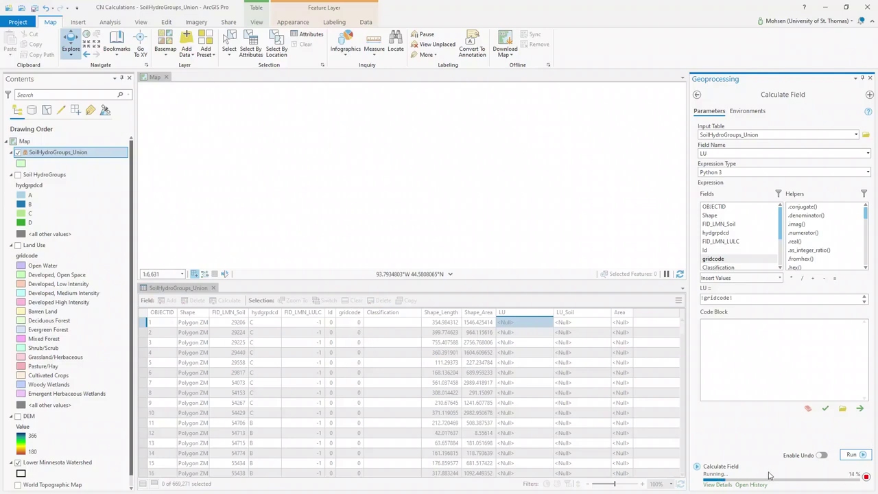
pyautogui.moveTo(731, 473)
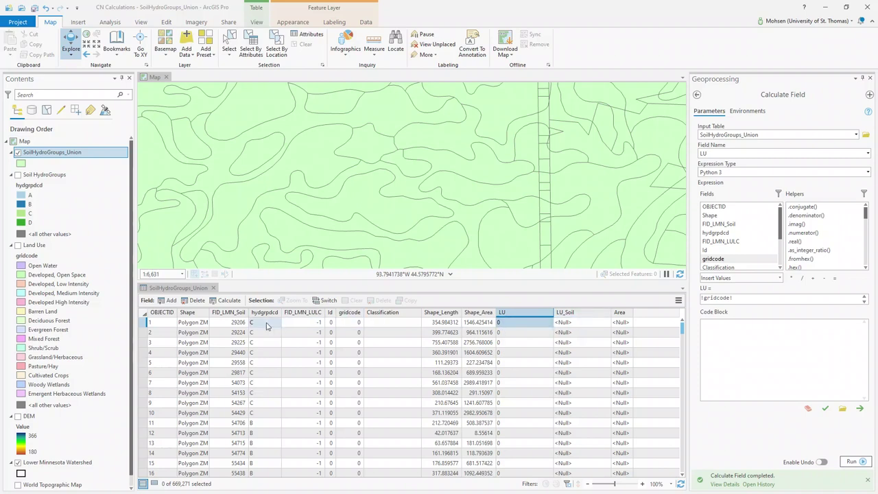
# Calculate the LU_Soil field of SoilHydroGroups_Union with the Python 3 expression !LU!+"_"+!hydgrpdcd!
pyautogui.rightClick(571, 315)
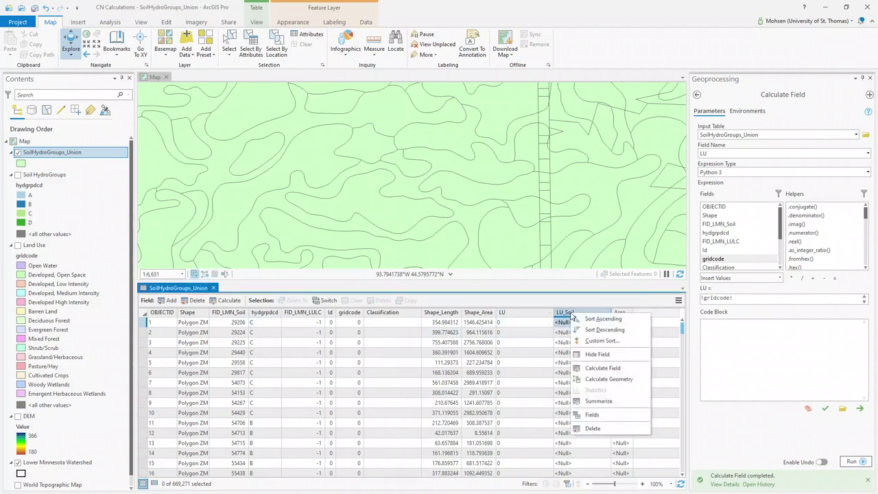
pyautogui.click(603, 368)
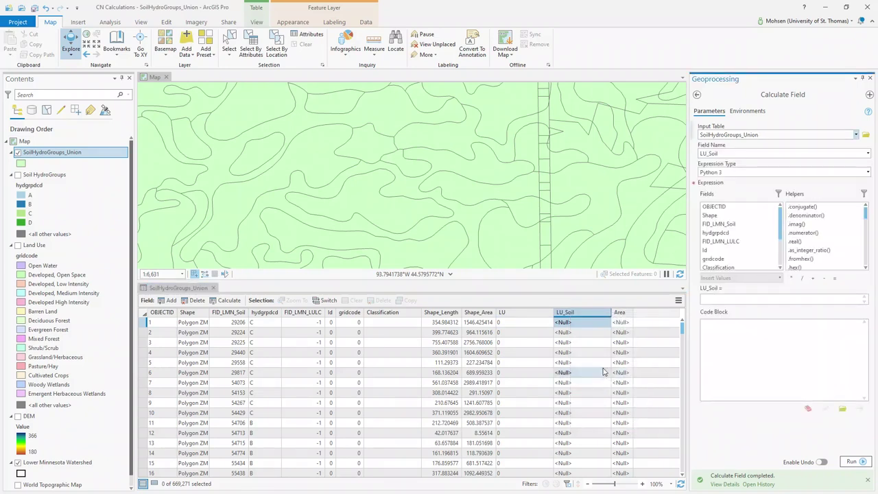
pyautogui.click(716, 299)
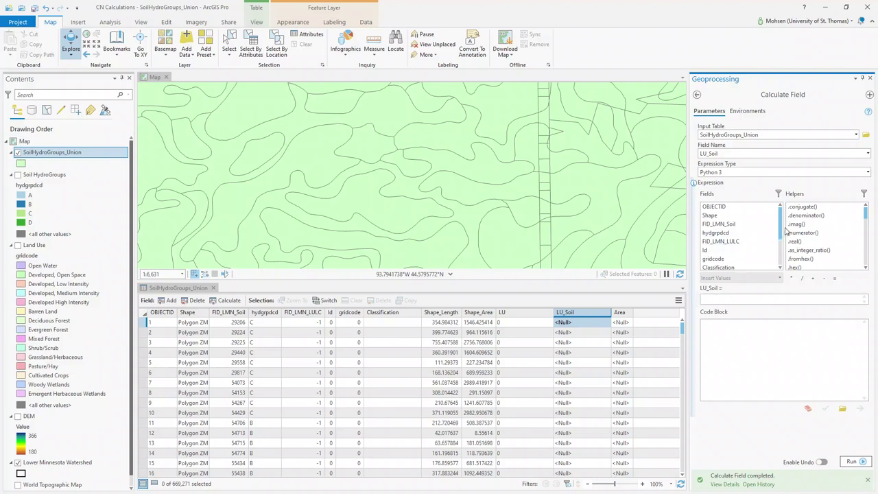
pyautogui.moveTo(782, 232); pyautogui.dragTo(780, 249)
pyautogui.scroll(-1, 727, 255)
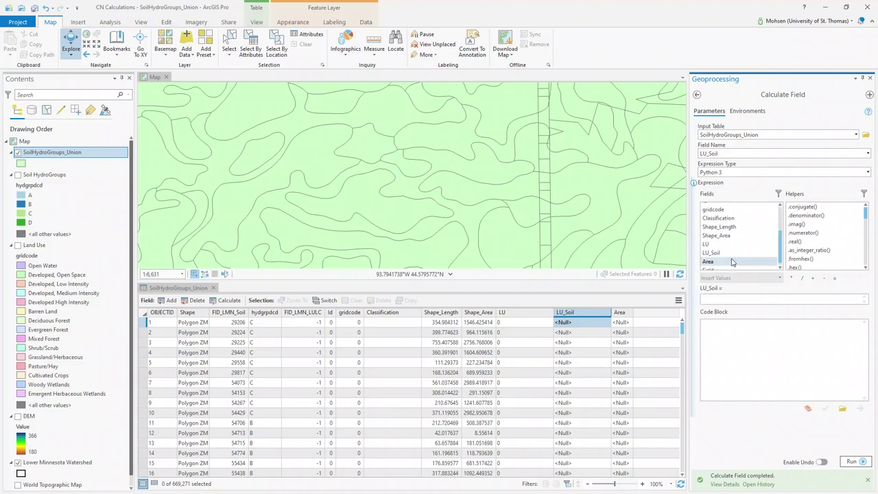
pyautogui.doubleClick(707, 244)
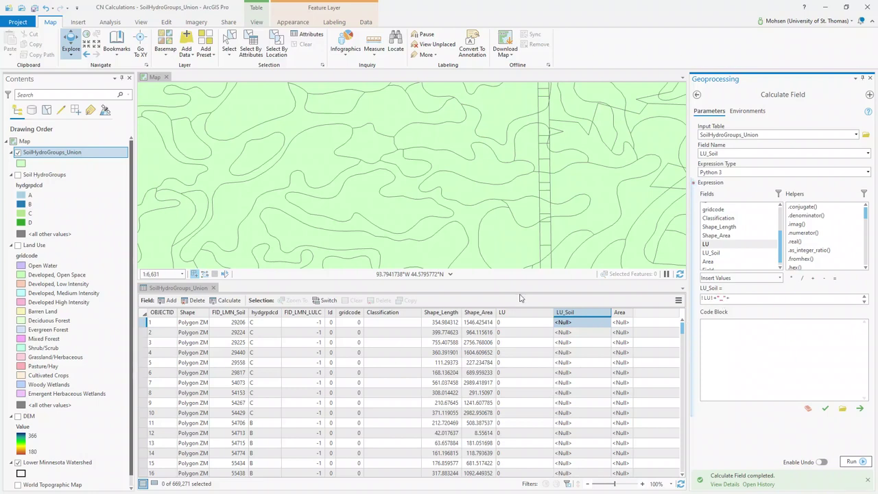
pyautogui.moveTo(273, 314)
pyautogui.moveTo(780, 259)
pyautogui.mouseDown()
pyautogui.moveTo(782, 232)
pyautogui.moveTo(780, 248)
pyautogui.mouseUp()
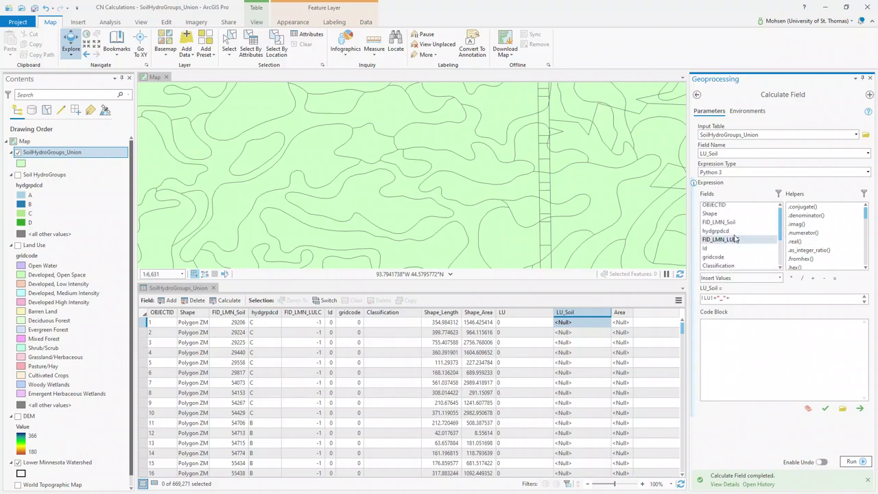
pyautogui.doubleClick(728, 232)
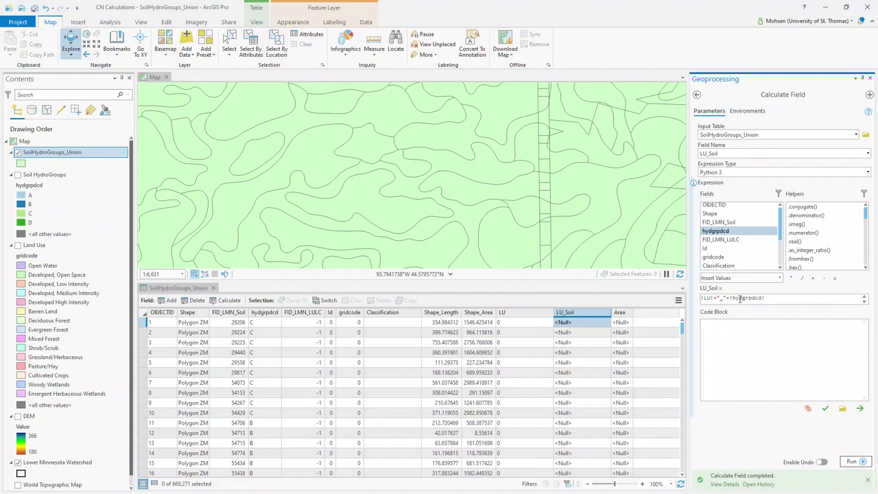
pyautogui.click(851, 461)
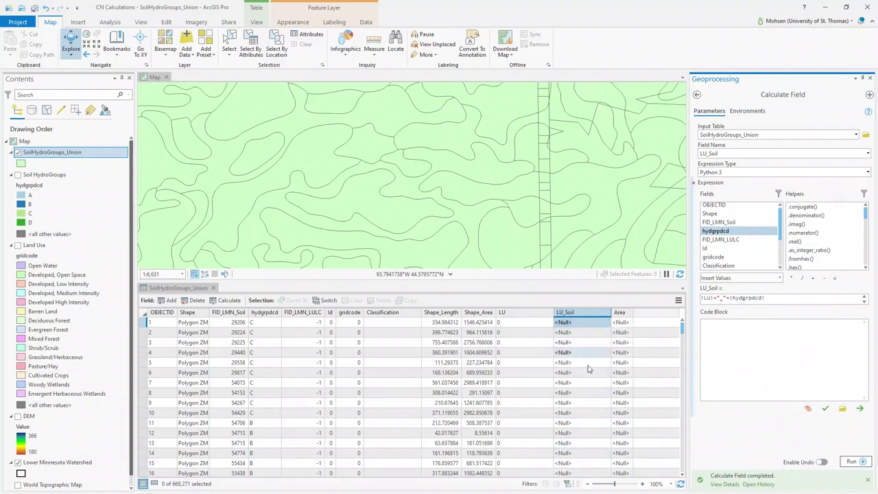
# Run the LU_Soil field calculation and check the resulting codes in the table and in the attributes of two polygons on the map.
pyautogui.click(853, 461)
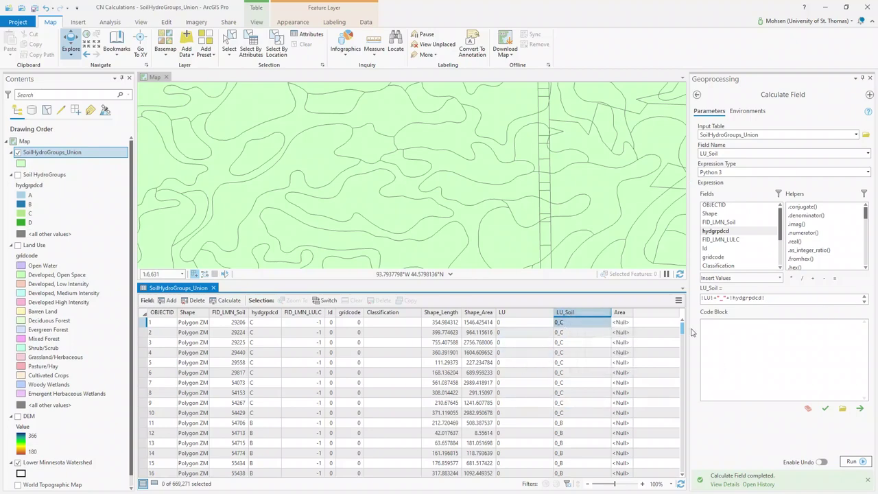
pyautogui.moveTo(682, 334); pyautogui.dragTo(682, 364)
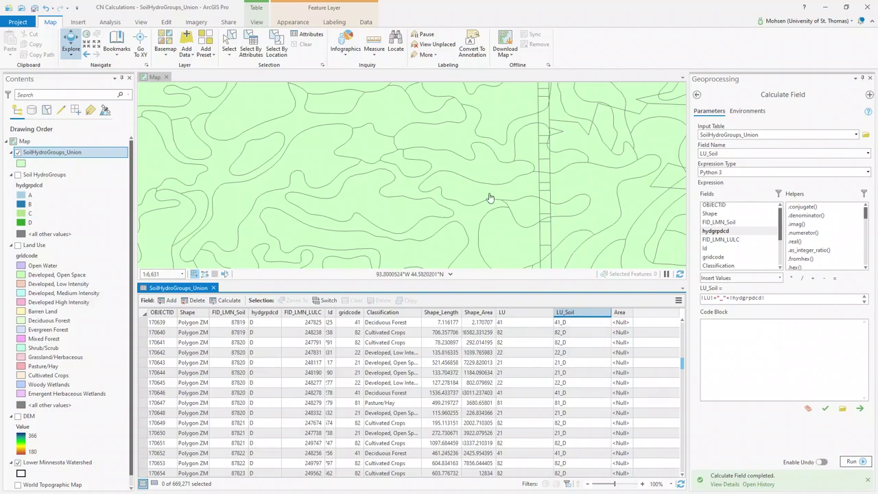
pyautogui.click(470, 172)
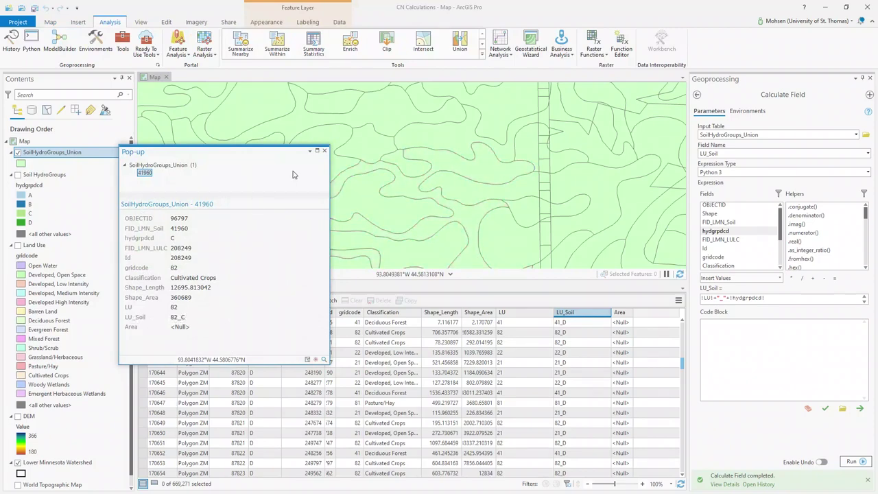
pyautogui.click(325, 150)
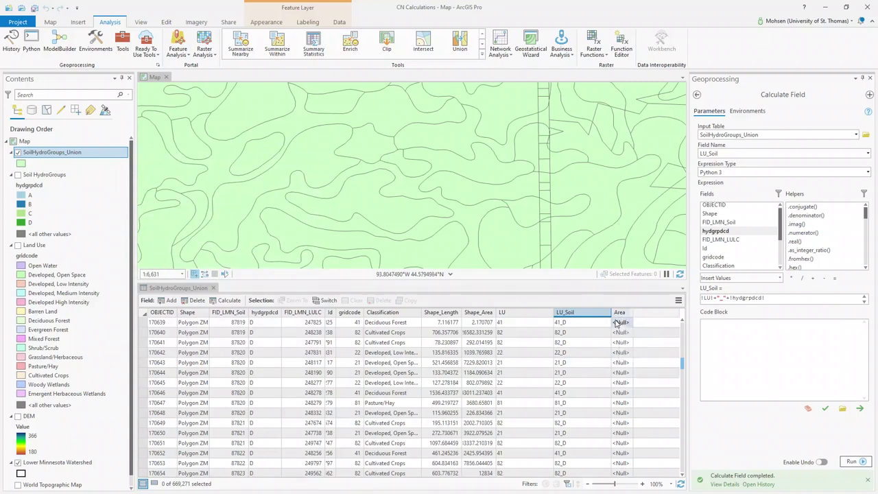
pyautogui.click(468, 184)
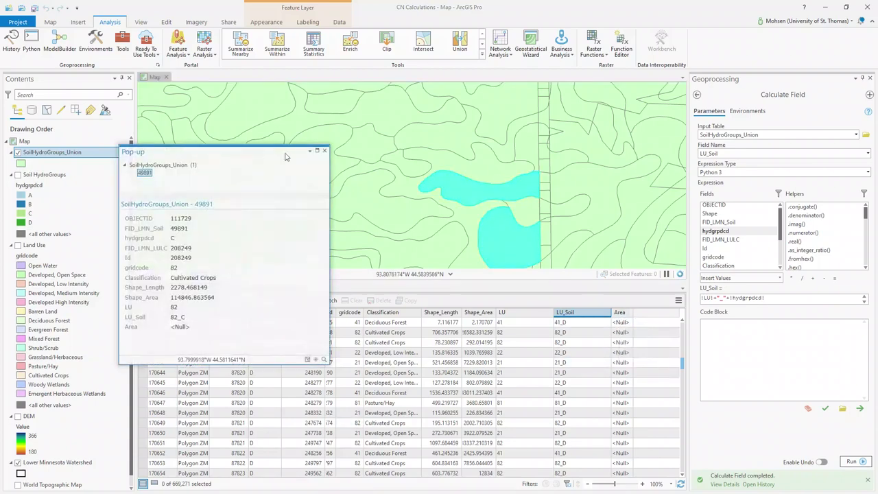
pyautogui.click(325, 150)
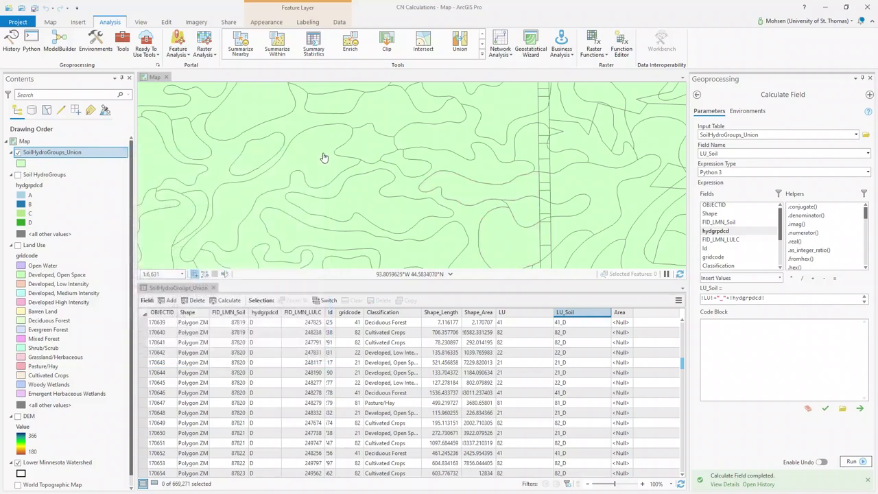
# Calculate the Area field as geodesic area in square kilometers, using the coordinate system of SoilHydroGroups_Union.
pyautogui.rightClick(620, 314)
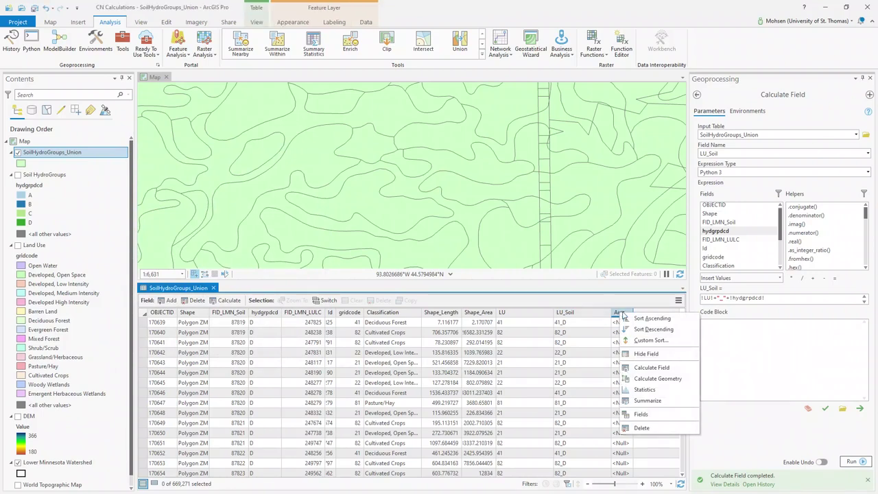
pyautogui.click(657, 379)
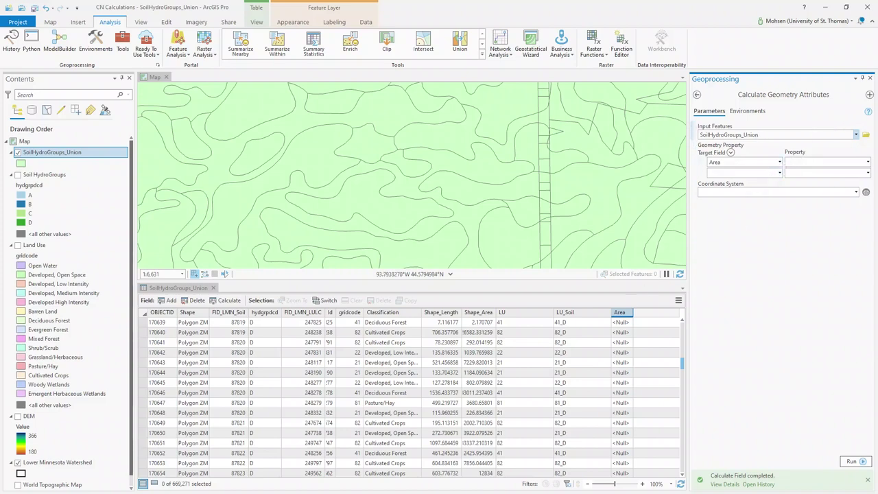
pyautogui.click(868, 162)
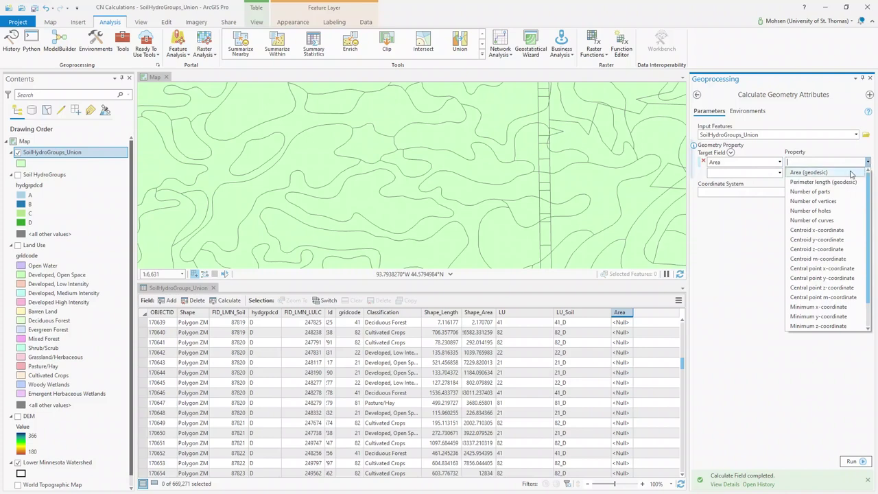
pyautogui.click(803, 172)
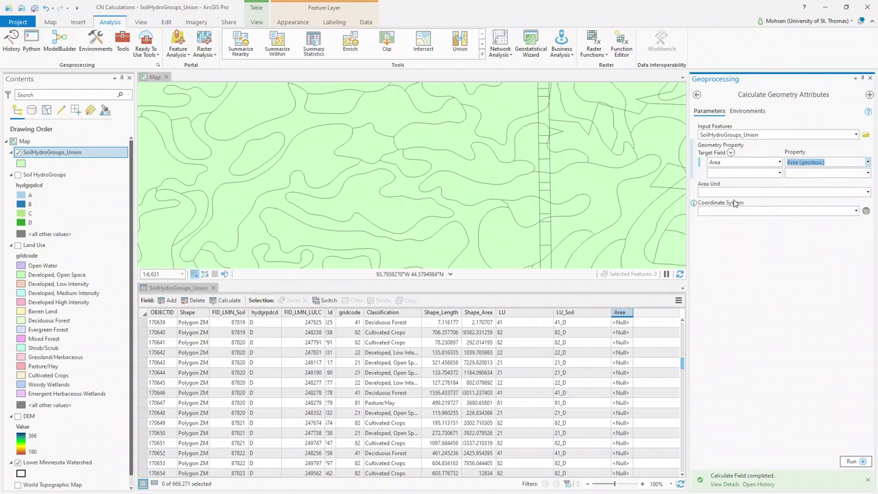
pyautogui.click(869, 193)
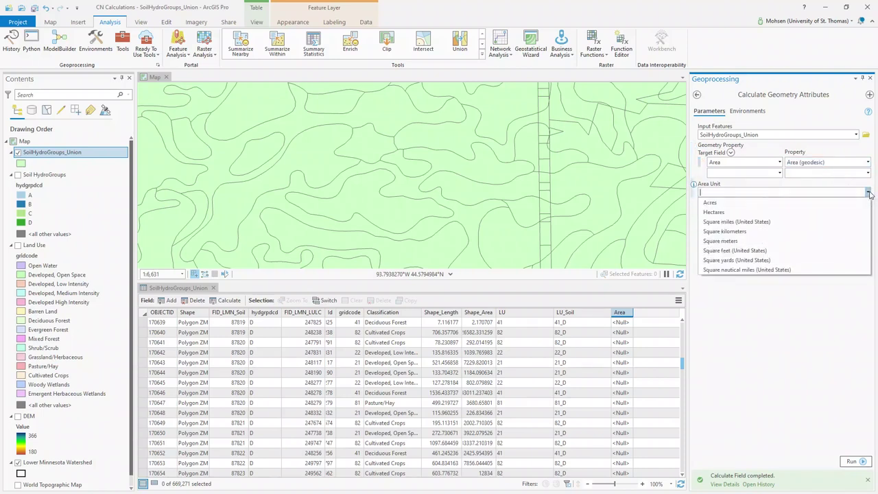
pyautogui.click(768, 233)
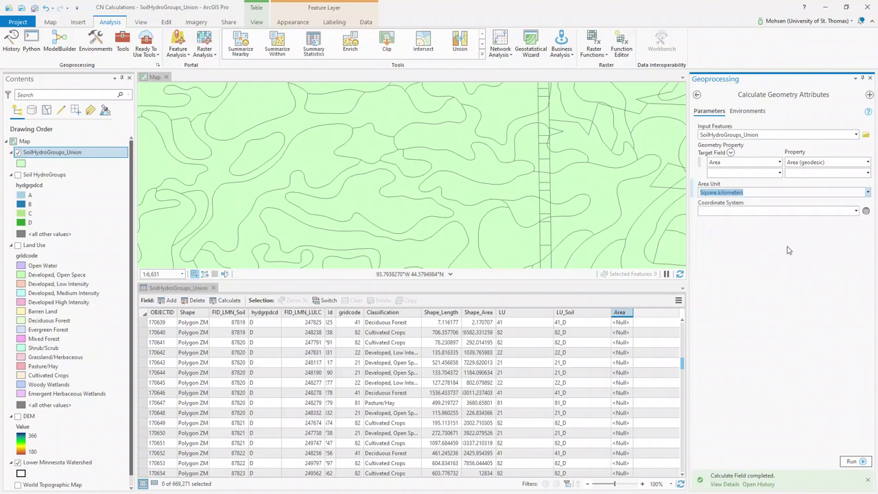
pyautogui.click(753, 231)
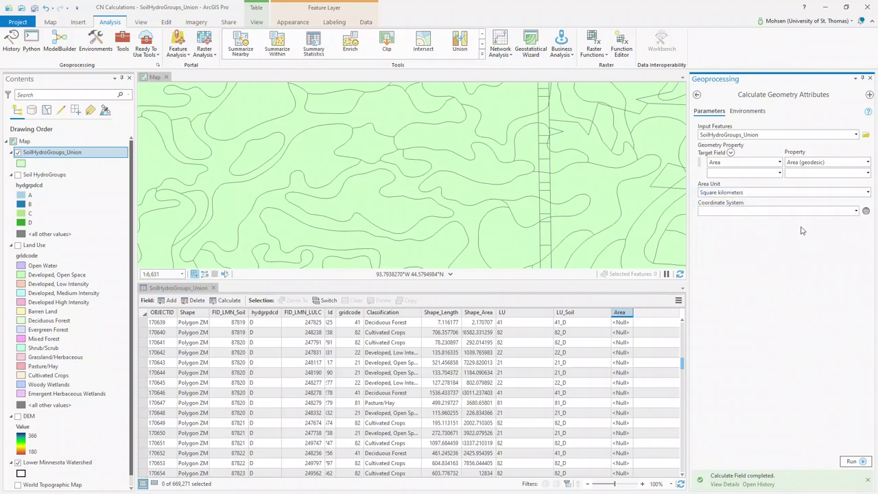
pyautogui.click(856, 211)
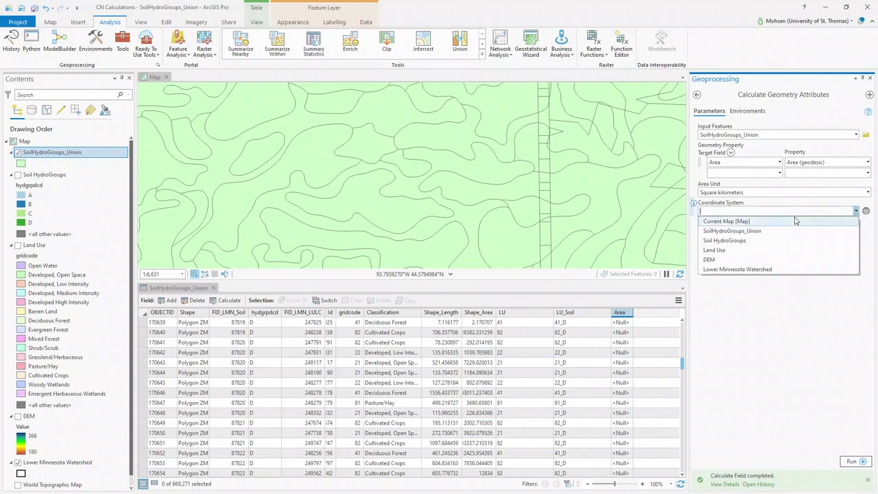
pyautogui.click(759, 231)
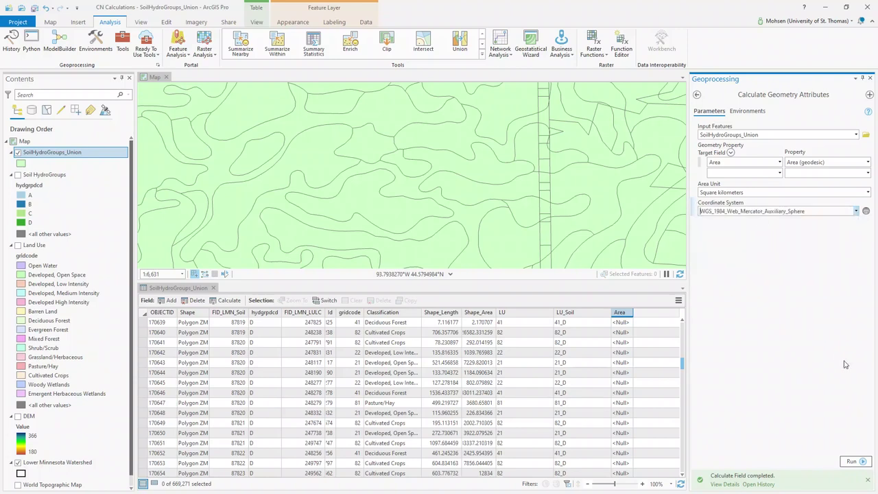
pyautogui.click(851, 460)
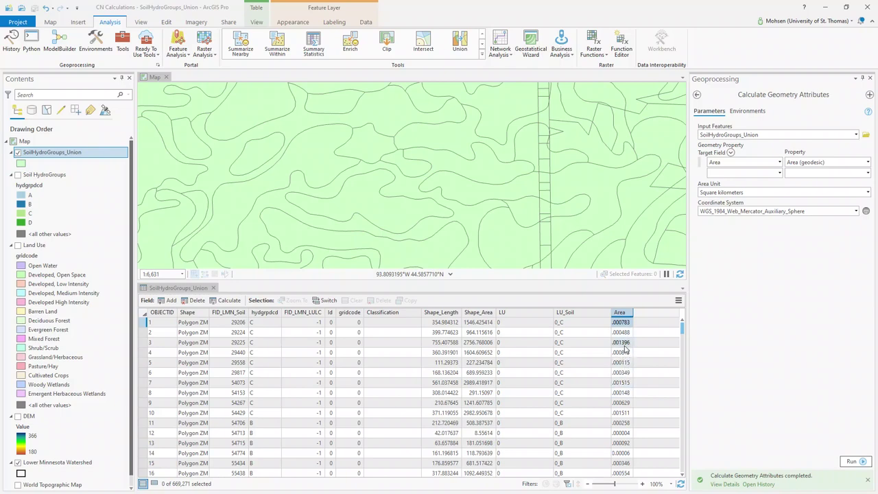
# Check the Area value of one map polygon and look through neighbouring table records that share the LU_Soil code 95_A.
pyautogui.click(369, 206)
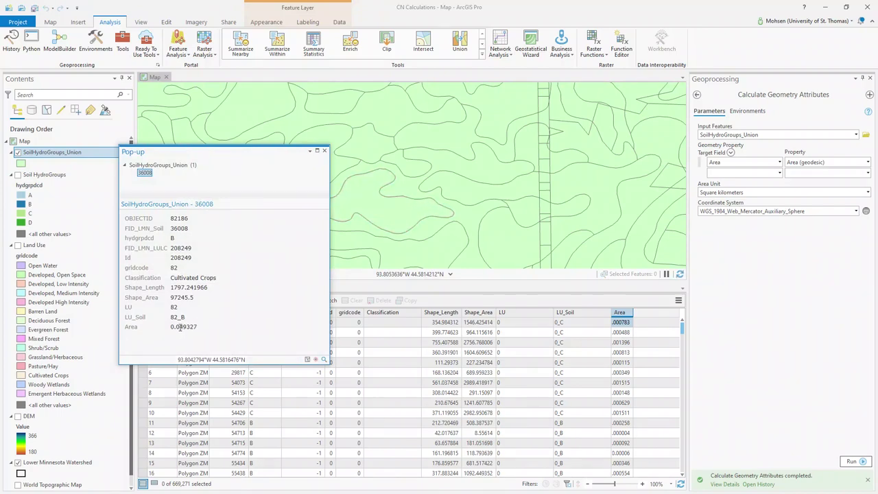
pyautogui.click(324, 150)
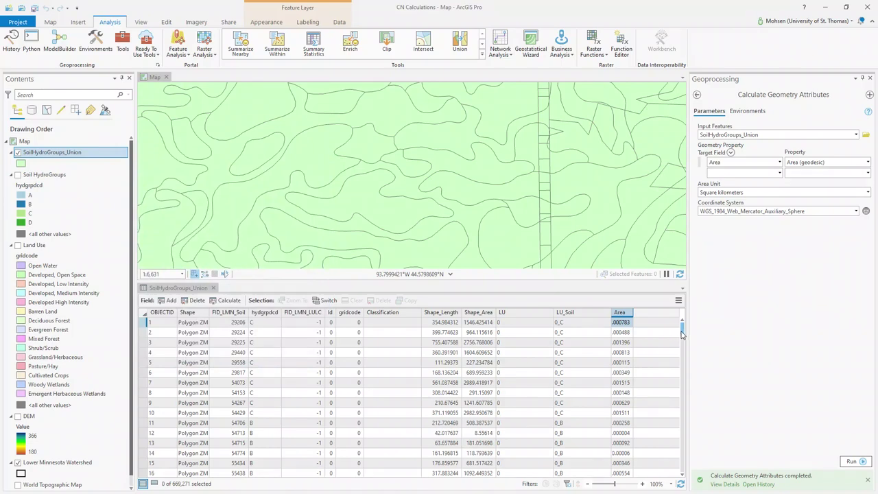
pyautogui.moveTo(682, 334); pyautogui.dragTo(683, 358)
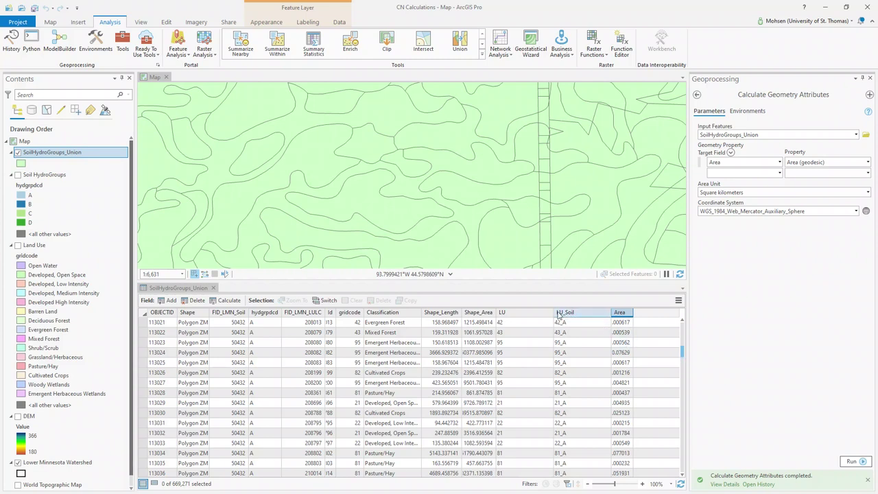
pyautogui.click(567, 352)
pyautogui.click(568, 343)
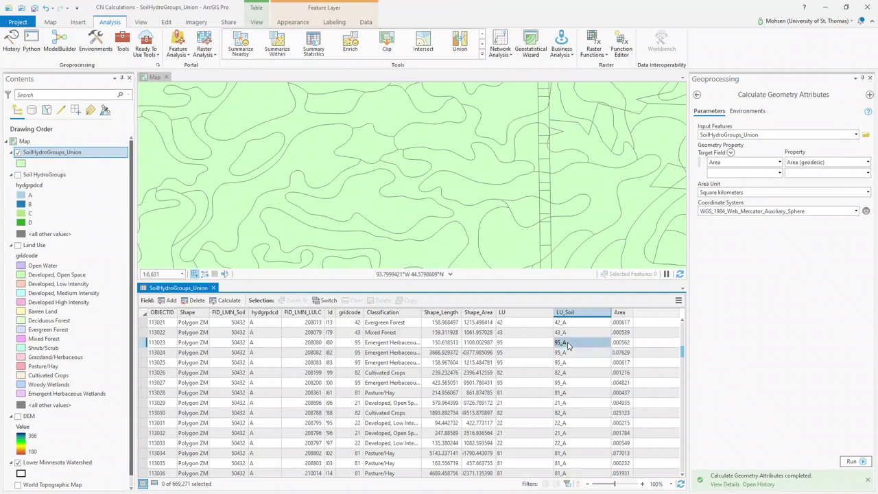
pyautogui.click(568, 352)
pyautogui.click(569, 362)
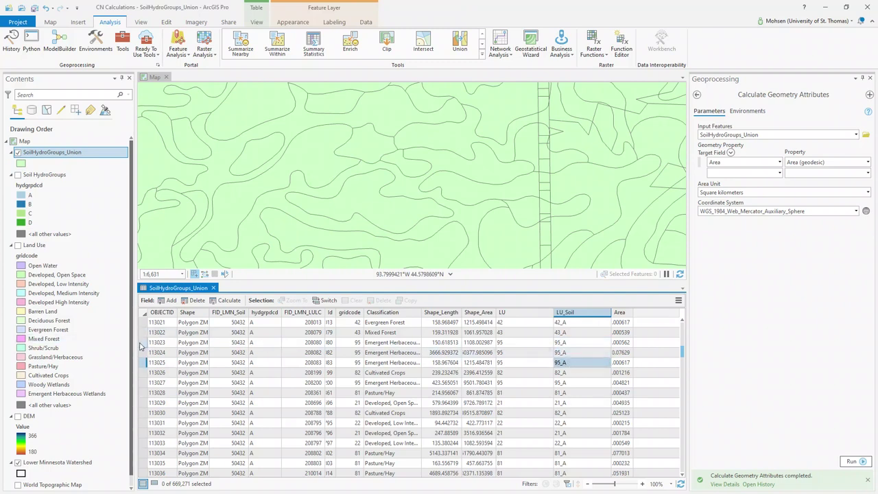
# Select the three records with OBJECTID 113023 to 113025 to examine their polygons on the map, and clear the selection.
pyautogui.moveTo(142, 345); pyautogui.dragTo(143, 363)
pyautogui.scroll(-3, 427, 183)
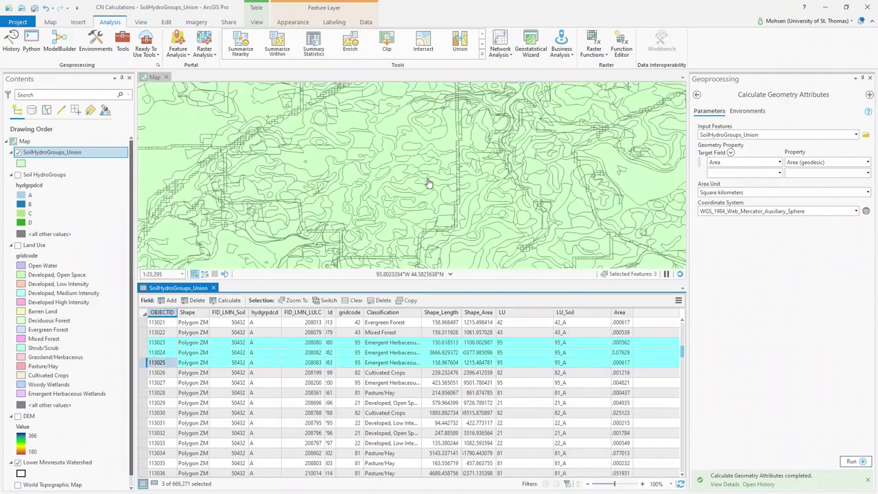
pyautogui.scroll(-4, 427, 183)
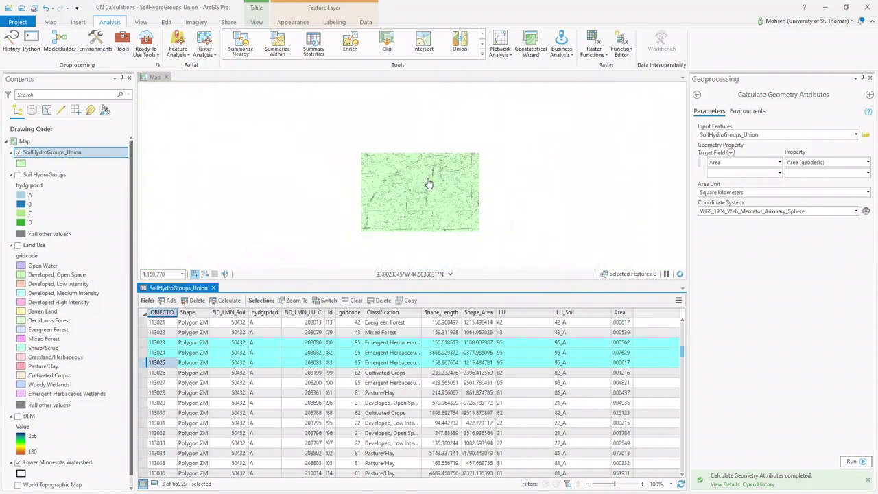
pyautogui.scroll(-2, 427, 184)
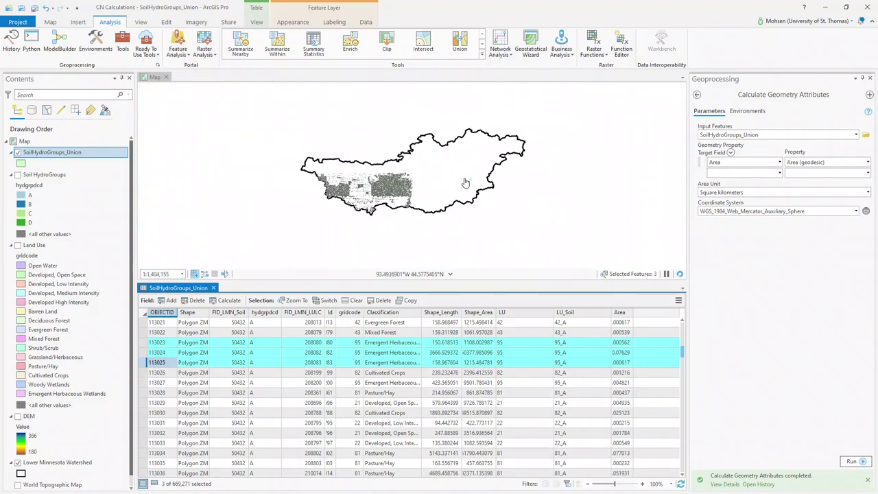
pyautogui.scroll(2, 470, 185)
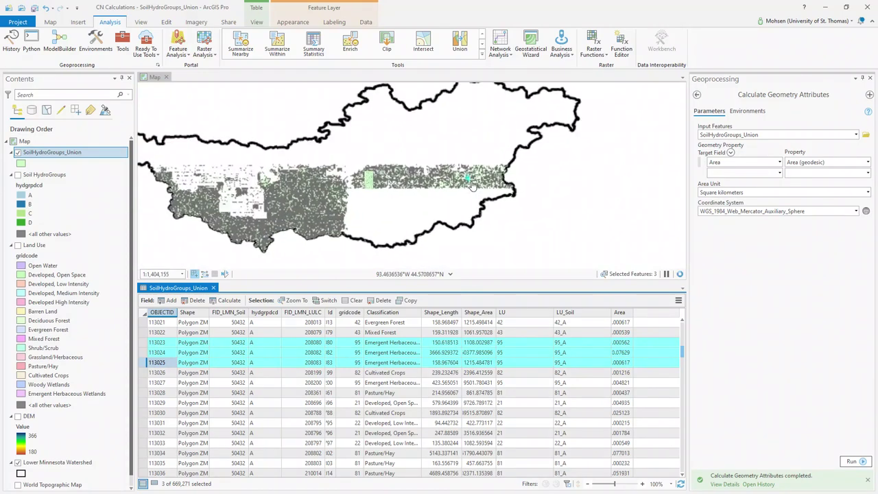
pyautogui.scroll(5, 470, 186)
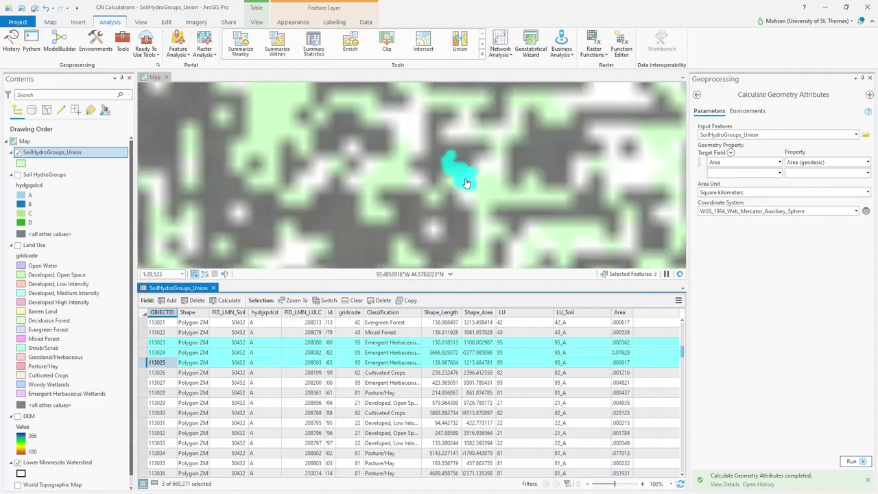
pyautogui.scroll(3, 466, 183)
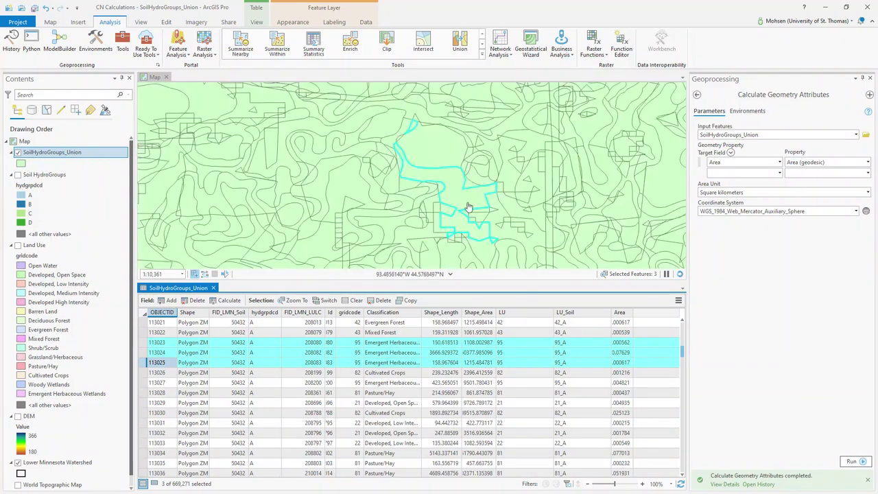
pyautogui.scroll(-1, 469, 207)
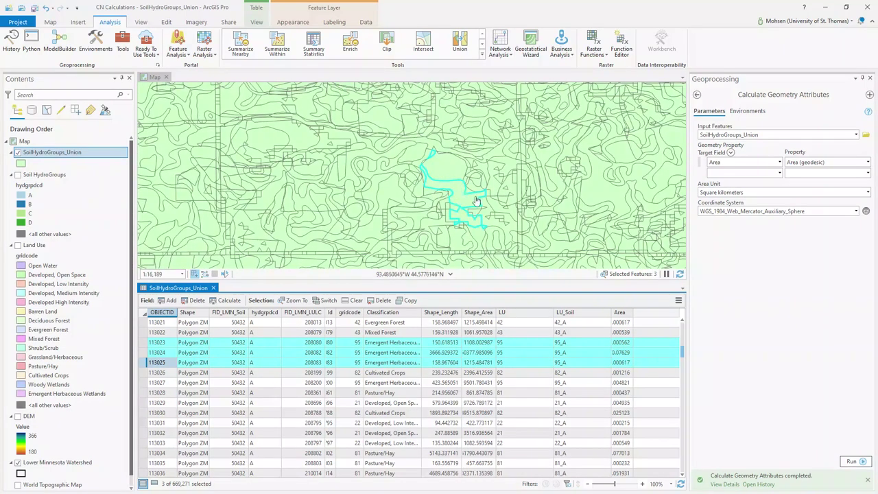
pyautogui.scroll(-4, 479, 178)
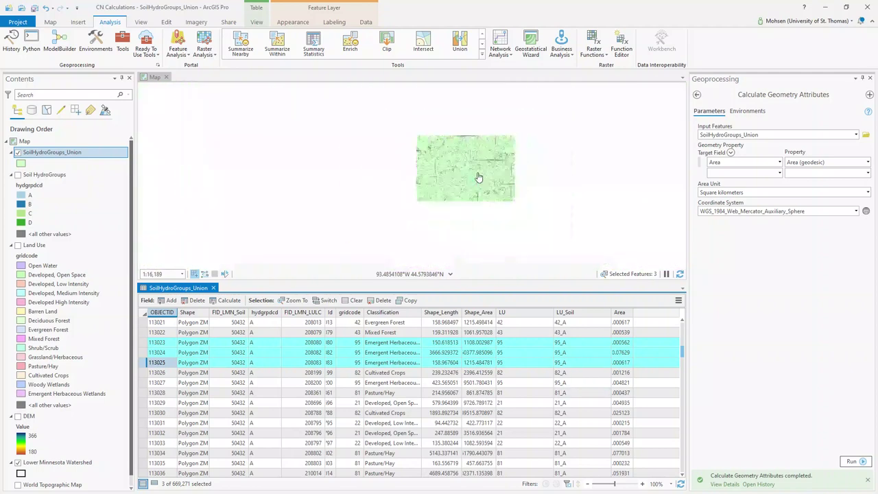
pyautogui.scroll(-3, 478, 177)
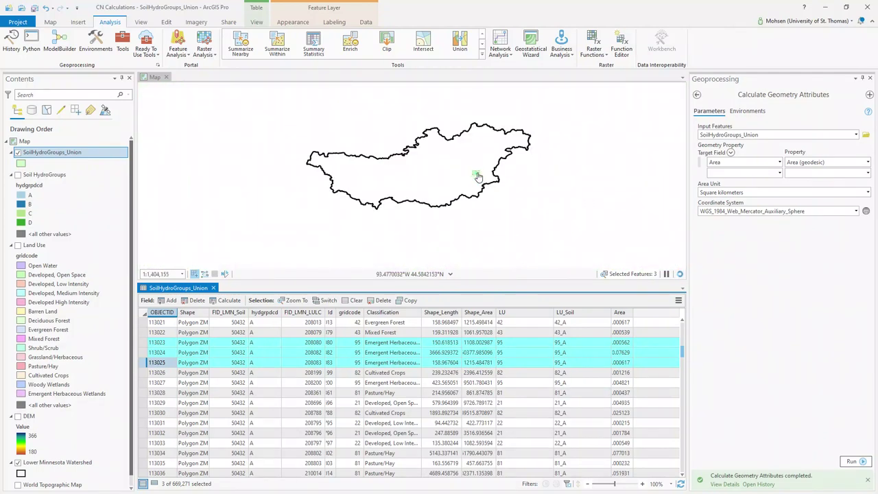
pyautogui.scroll(6, 484, 178)
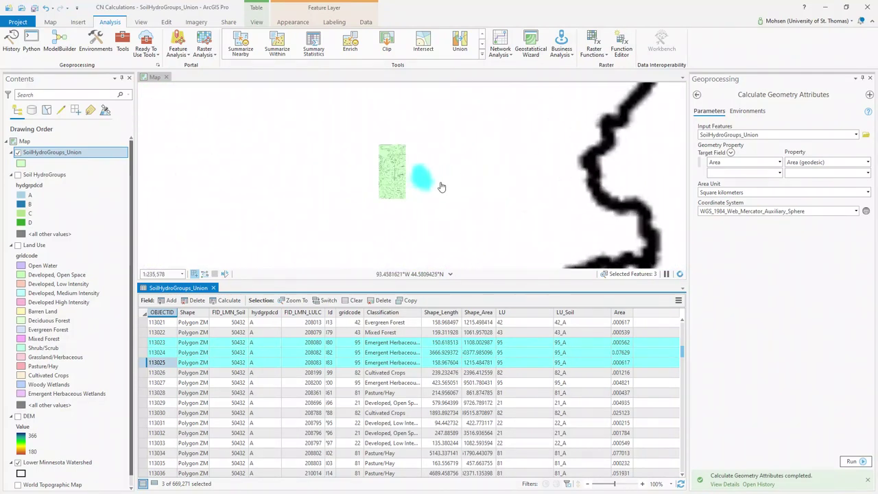
pyautogui.moveTo(300, 211); pyautogui.dragTo(476, 121)
pyautogui.scroll(1, 479, 108)
pyautogui.scroll(3, 479, 108)
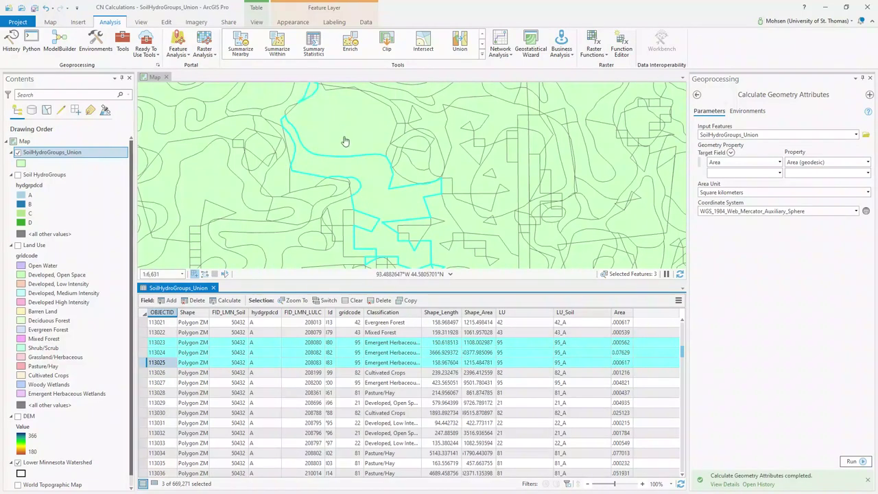
pyautogui.scroll(-1, 464, 198)
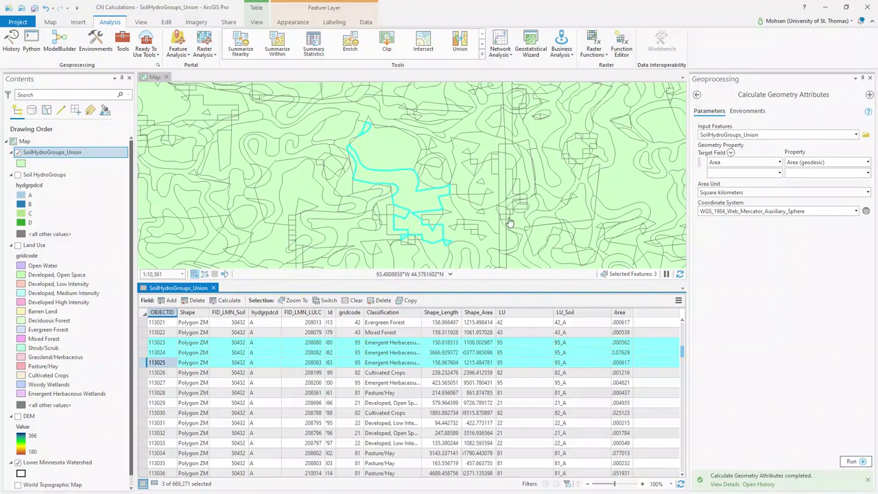
pyautogui.click(166, 23)
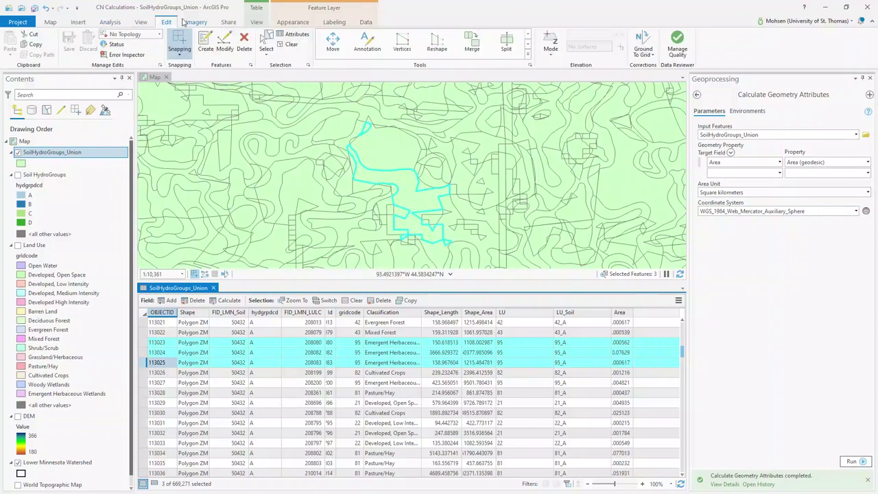
pyautogui.click(291, 46)
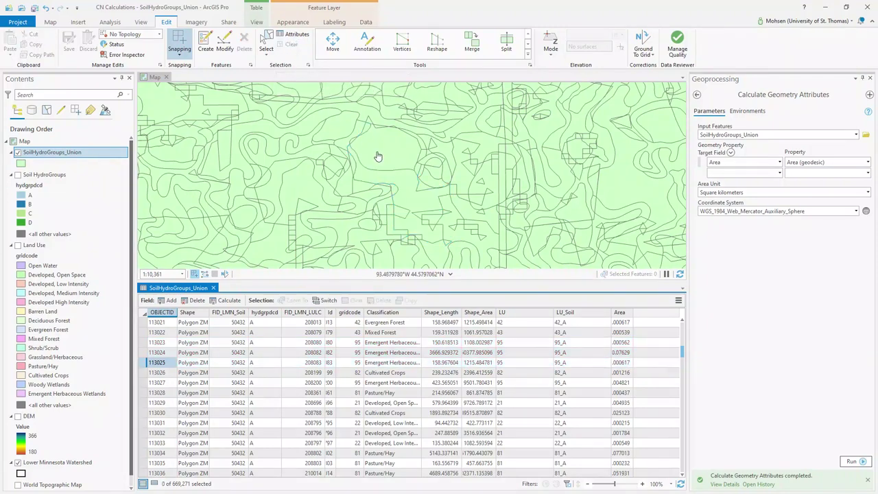
# Set up Summary Statistics on SoilHydroGroups_Union to sum the Area field, with LU_Soil as the case field.
pyautogui.scroll(-3, 325, 234)
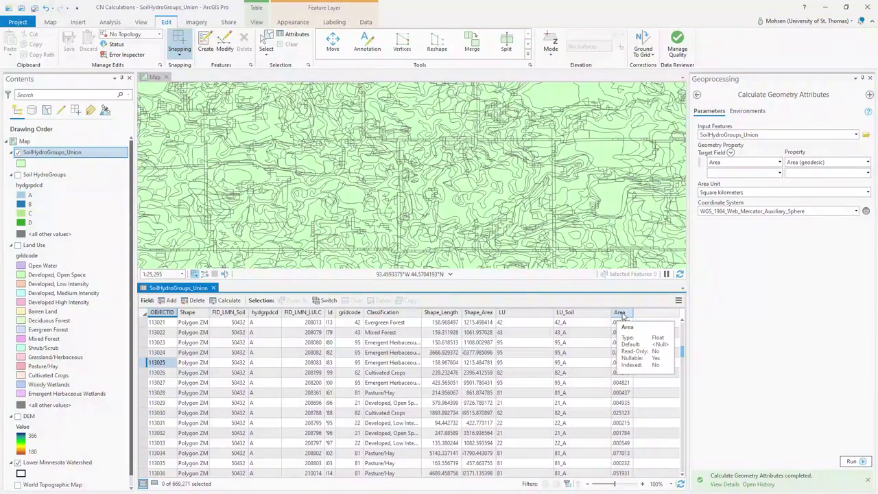
pyautogui.rightClick(620, 313)
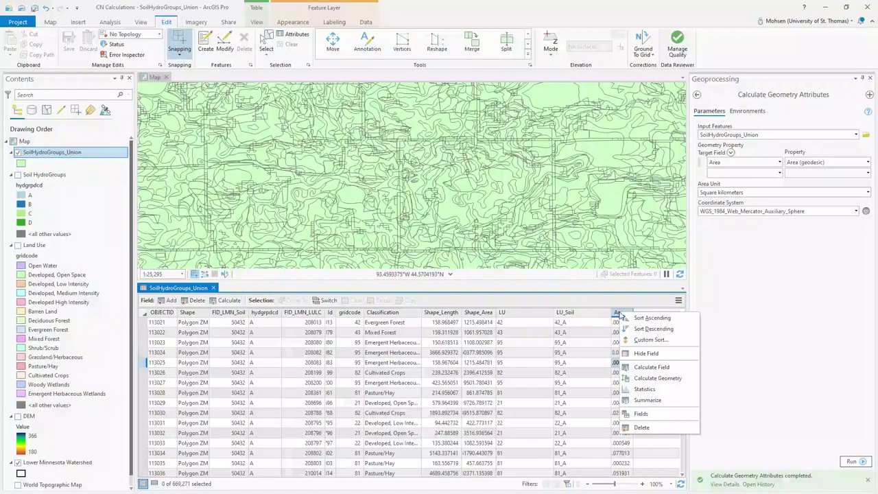
pyautogui.click(651, 400)
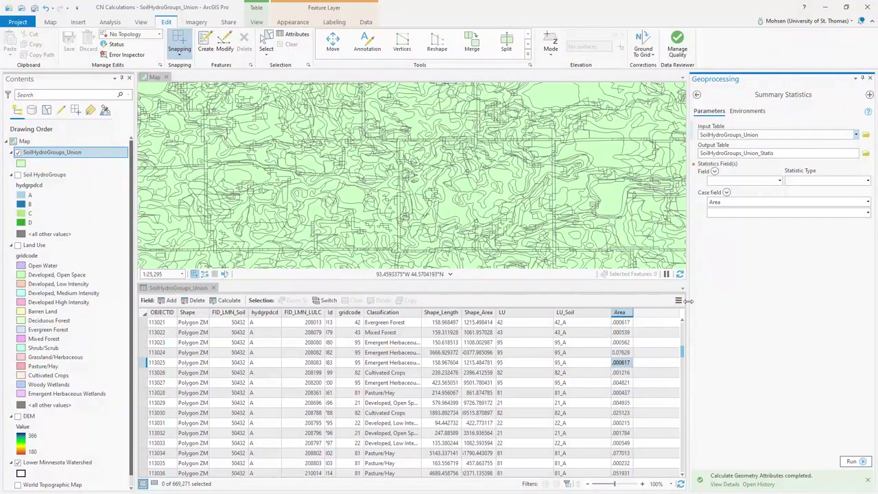
pyautogui.click(780, 181)
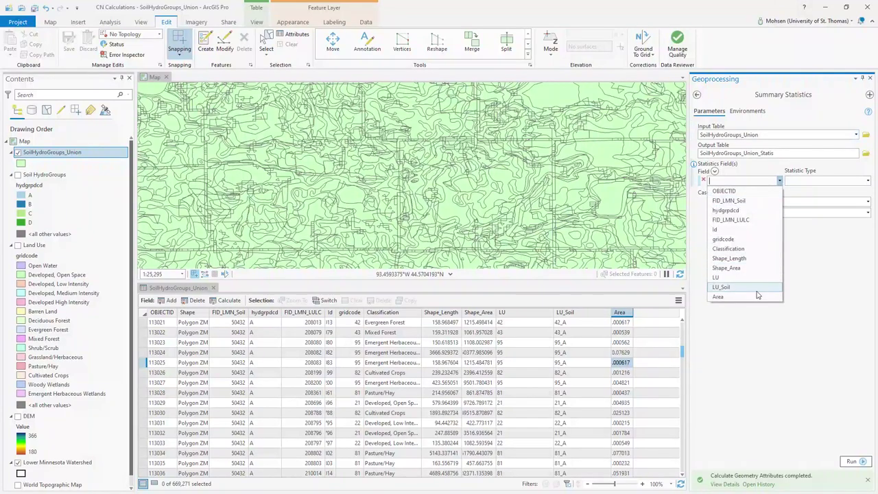
pyautogui.click(727, 296)
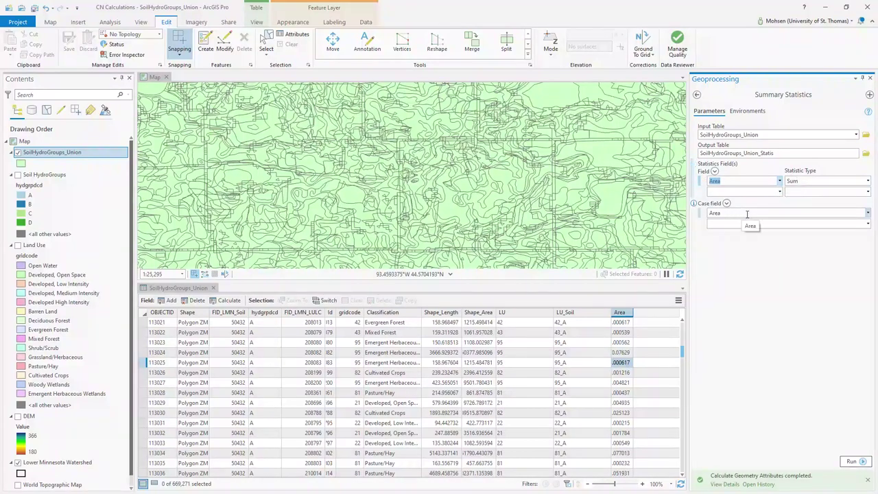
pyautogui.click(867, 213)
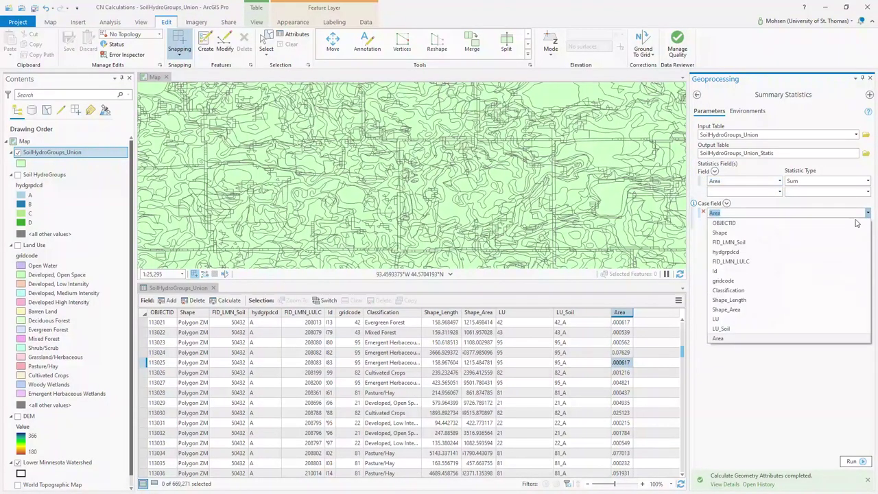
pyautogui.click(745, 329)
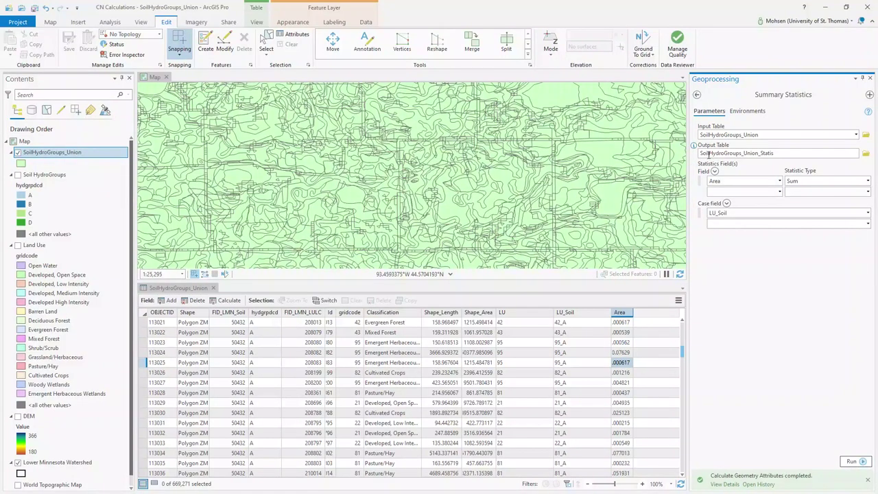
# Name the output table Summary_Table in CN Calculations.gdb and run the Summary Statistics tool.
pyautogui.click(795, 153)
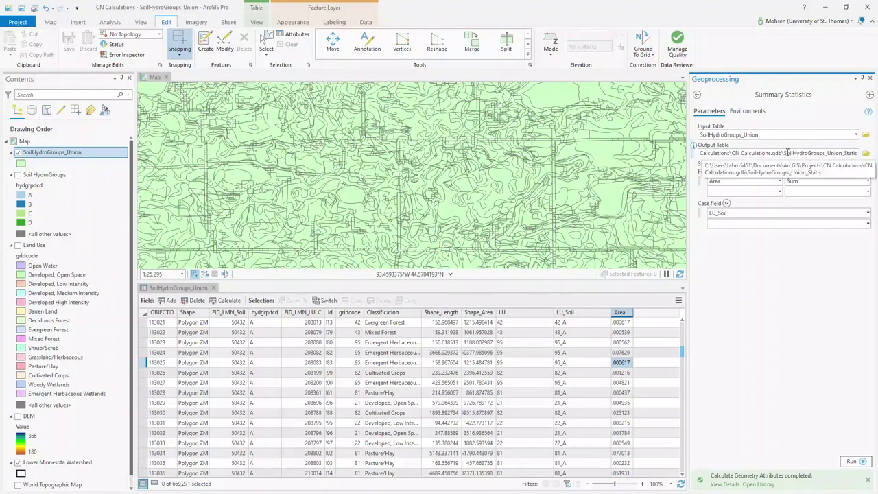
pyautogui.moveTo(786, 152); pyautogui.dragTo(865, 159)
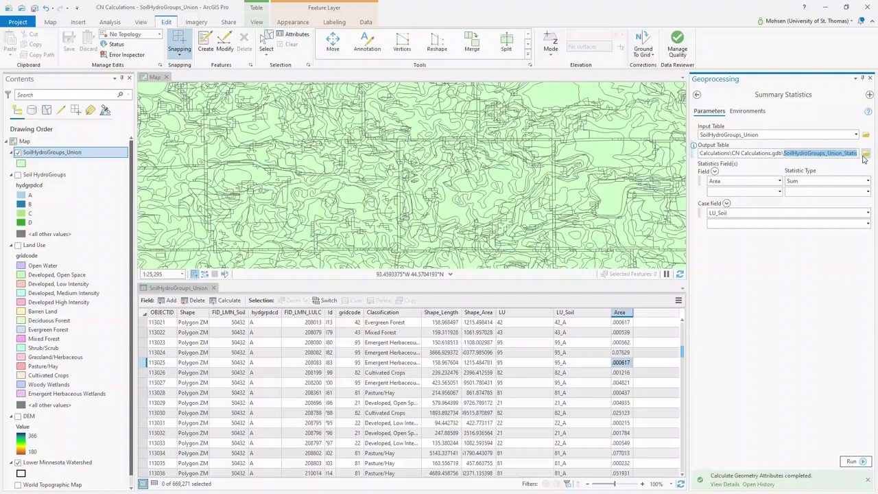
pyautogui.write('S\\Projects\\CN ')
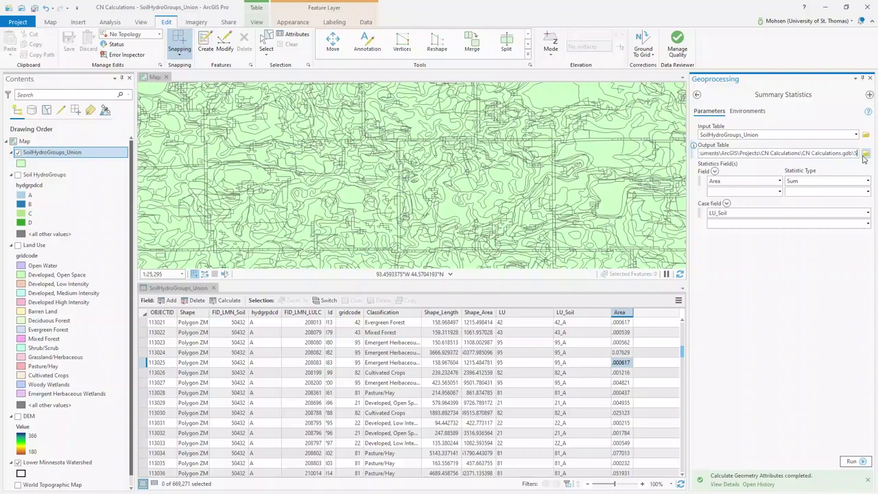
pyautogui.write('o')
pyautogui.write('mma')
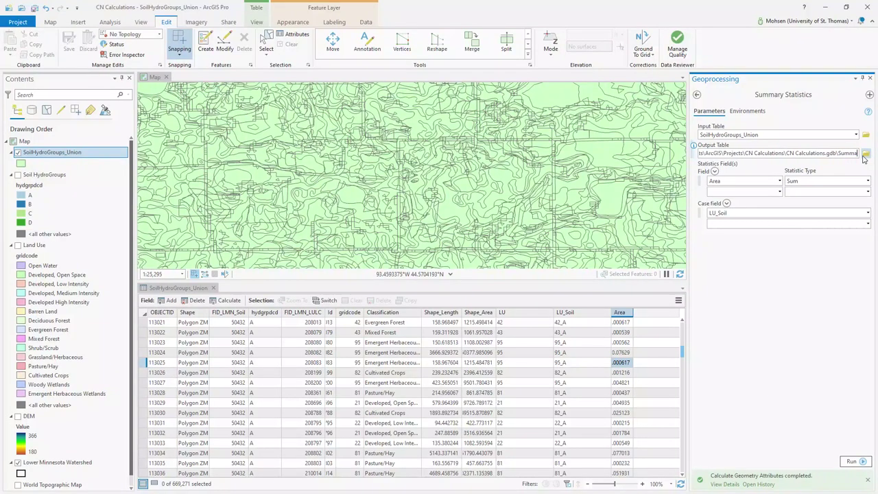
pyautogui.write('ry_Table')
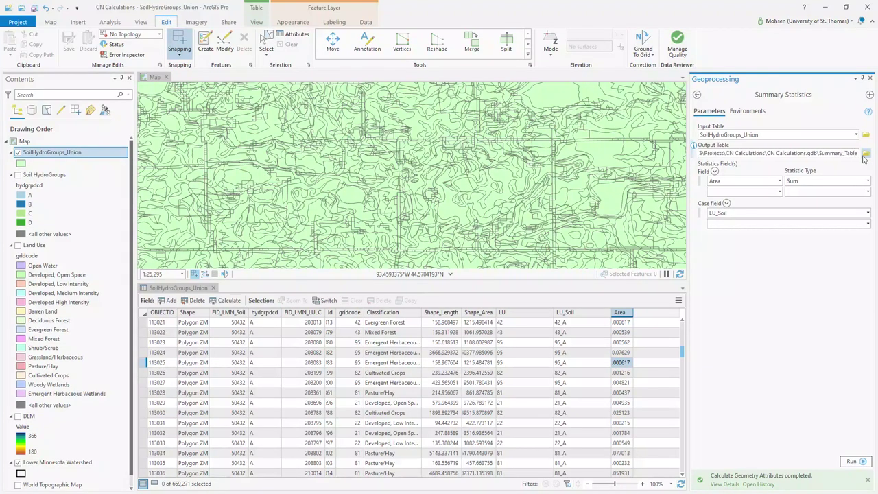
pyautogui.click(790, 285)
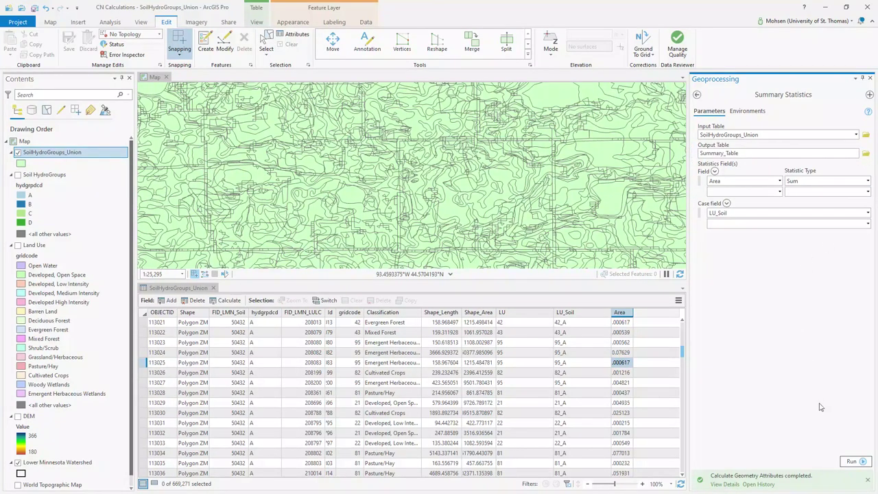
pyautogui.click(852, 462)
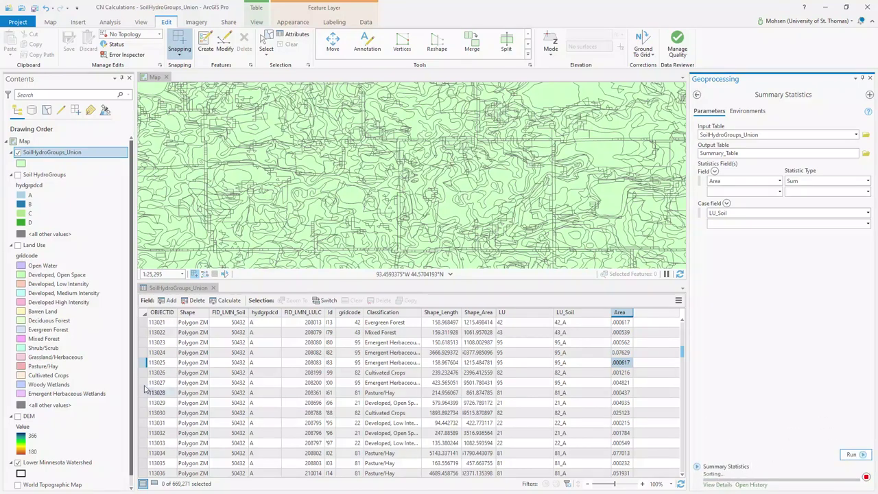
# Open the standalone Summary_Table and look through its LU_Soil codes and summed areas down to the last record.
pyautogui.scroll(-1, 69, 357)
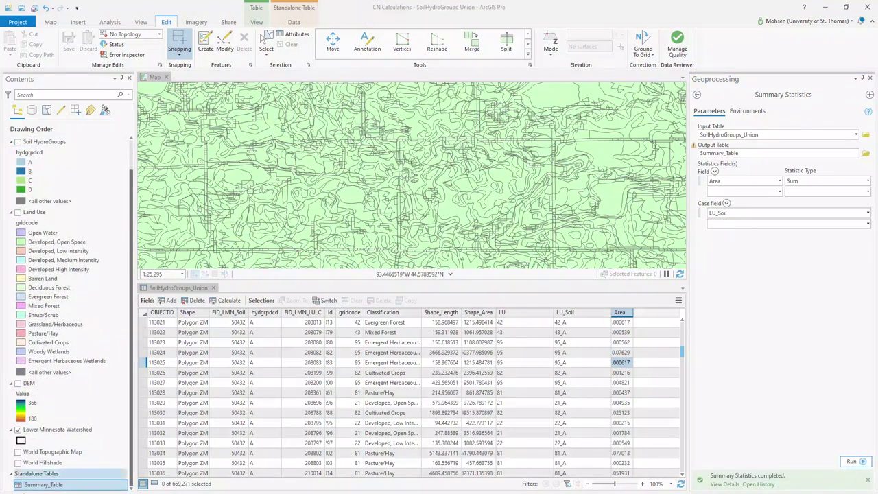
pyautogui.rightClick(43, 487)
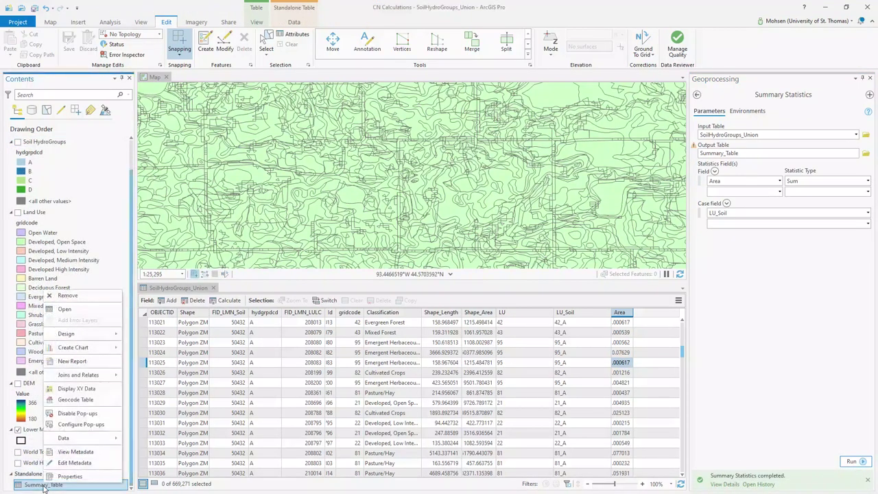
pyautogui.click(63, 309)
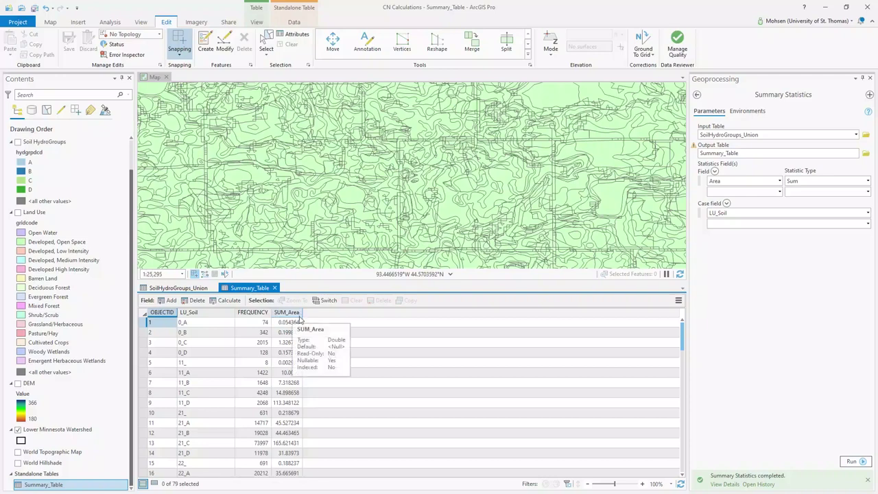
pyautogui.scroll(-20, 283, 351)
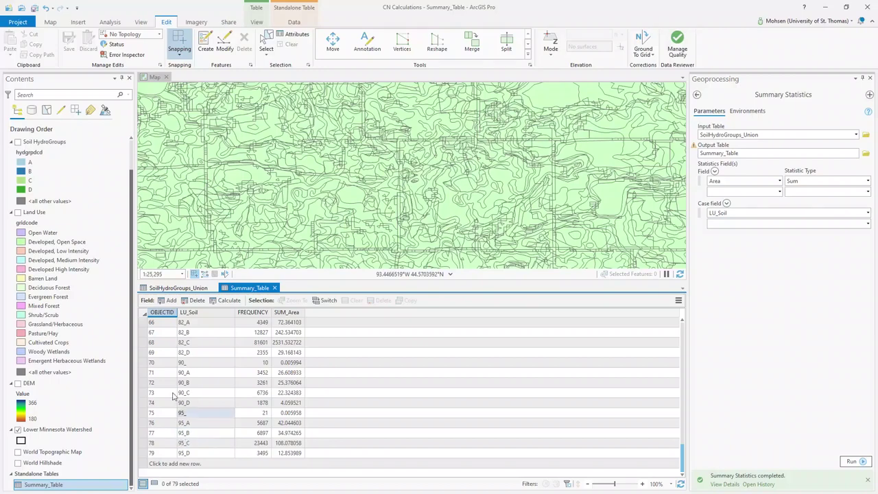
# Open the Land Use layer's symbology and widen the class labels to read the land cover name of each gridcode value.
pyautogui.click(39, 214)
pyautogui.rightClick(39, 214)
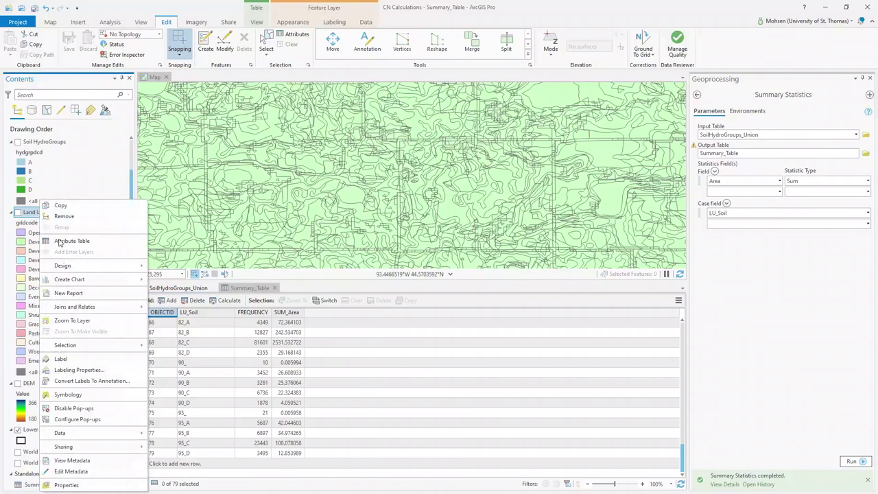
pyautogui.click(87, 397)
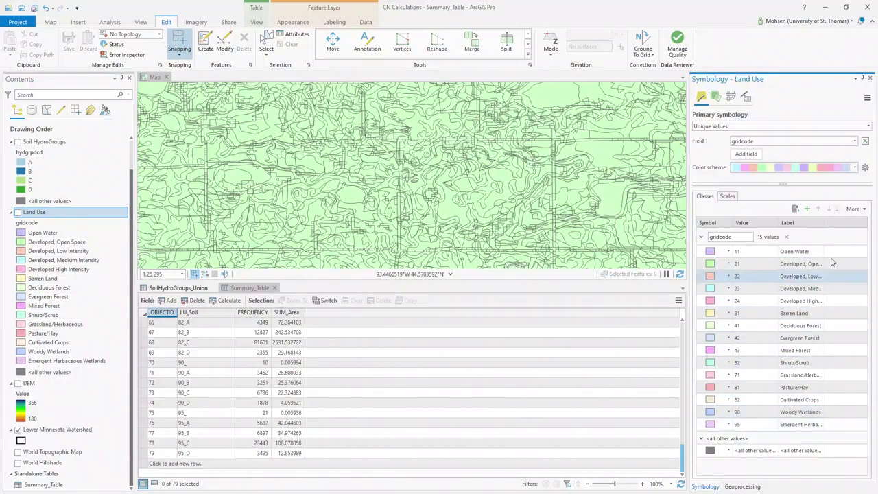
pyautogui.moveTo(820, 224); pyautogui.dragTo(854, 218)
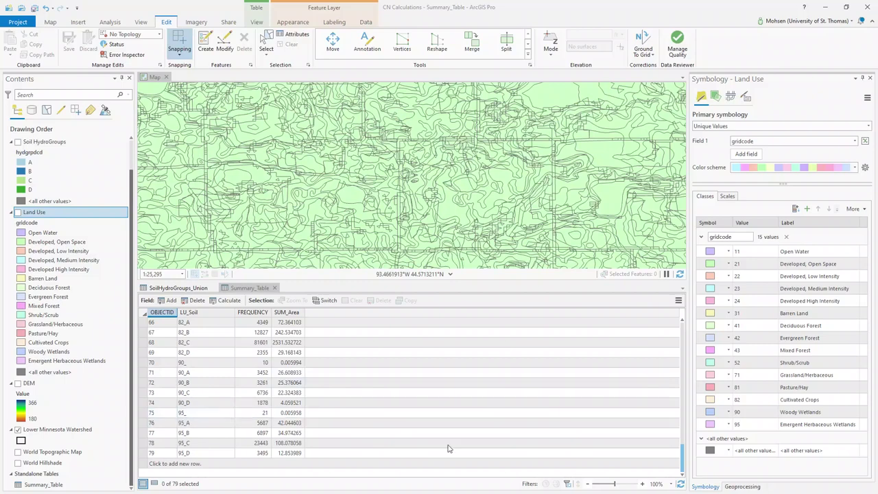
# Delete the Summary_Table records with land use code 0: 0_A, 0_B, 0_C and 0_D.
pyautogui.moveTo(683, 467); pyautogui.dragTo(684, 322)
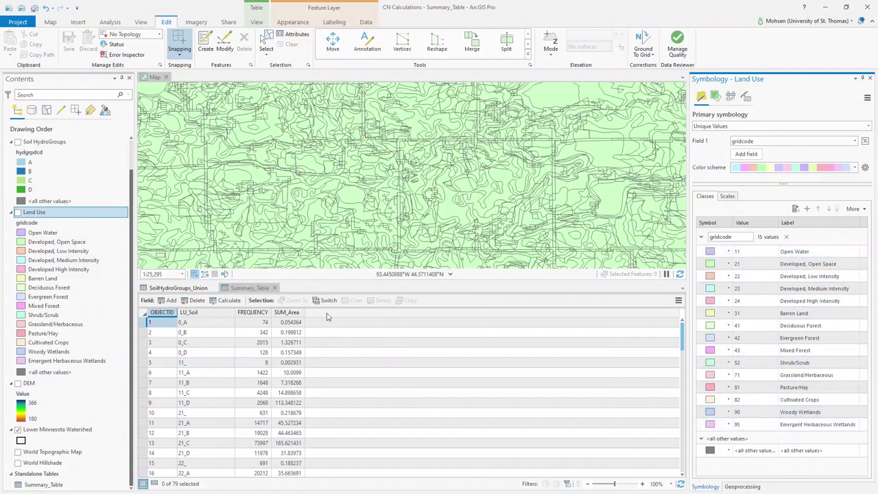
pyautogui.click(187, 327)
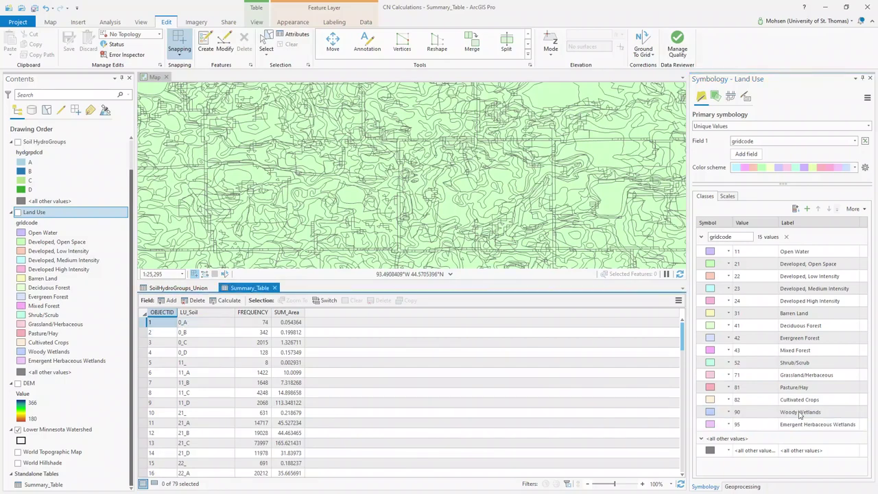
pyautogui.click(143, 326)
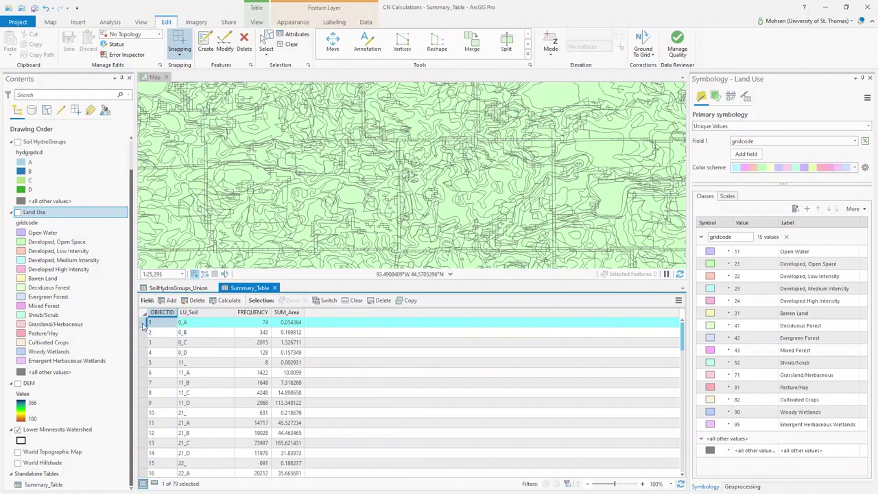
pyautogui.click(380, 300)
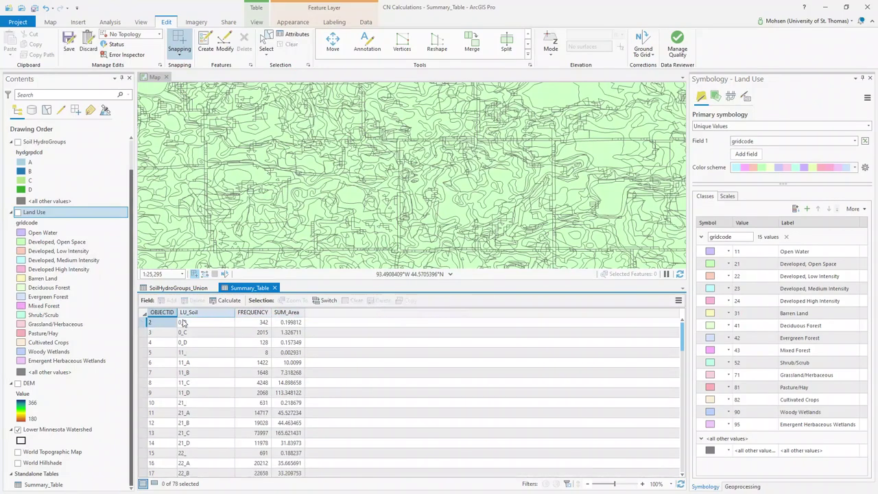
pyautogui.click(143, 323)
pyautogui.keyDown('shift'); pyautogui.click(144, 341); pyautogui.keyUp('shift')
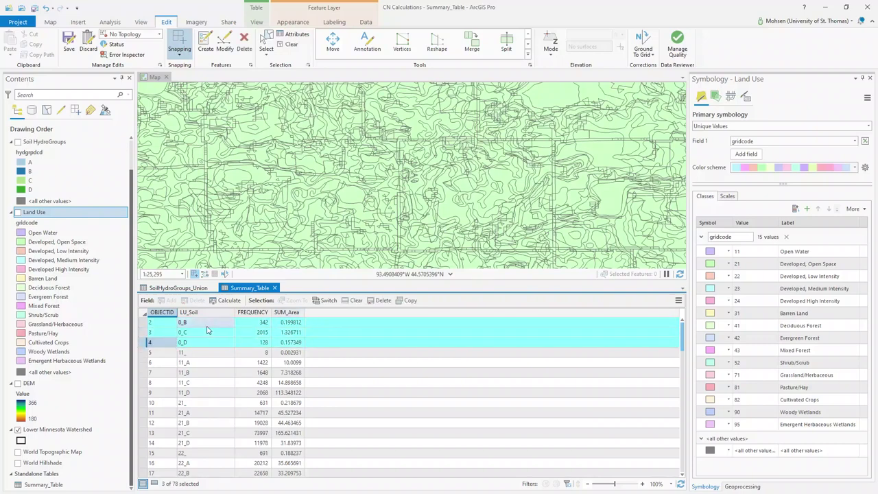
pyautogui.click(379, 302)
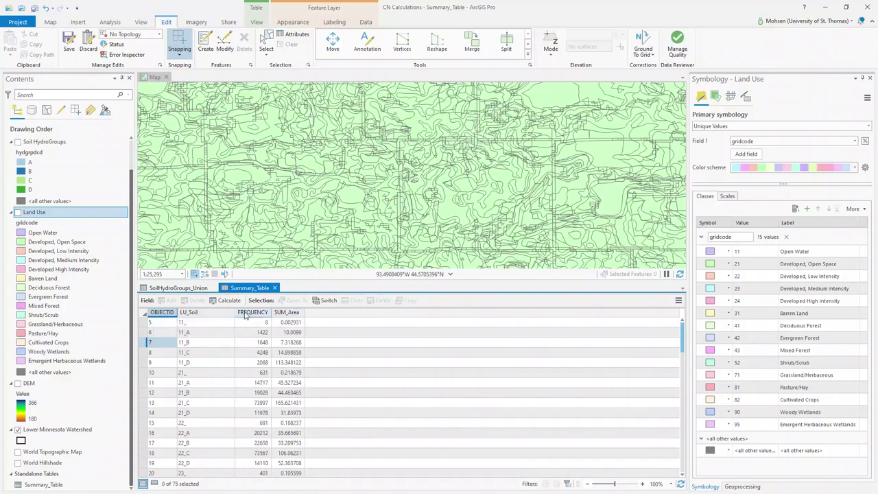
# Delete all Summary_Table records whose LU_Soil code lacks a soil group letter, from 11_ through 95_.
pyautogui.click(144, 326)
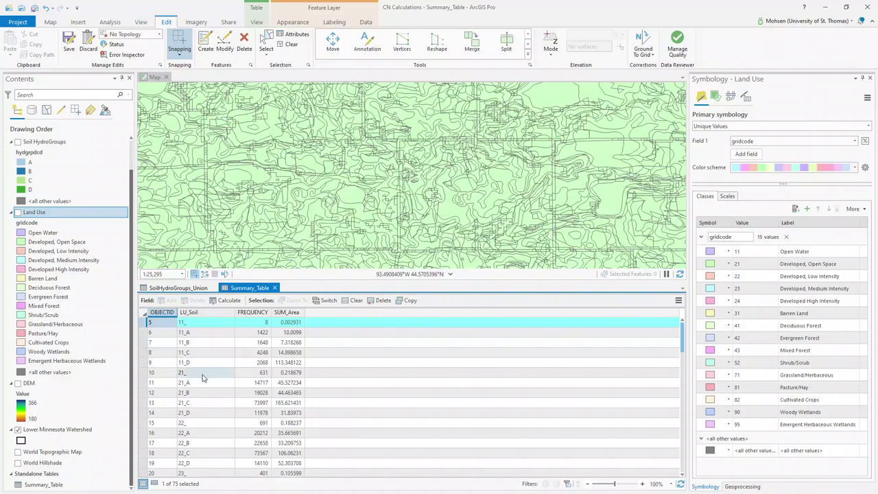
pyautogui.keyDown('ctrl'); pyautogui.click(145, 377); pyautogui.keyUp('ctrl')
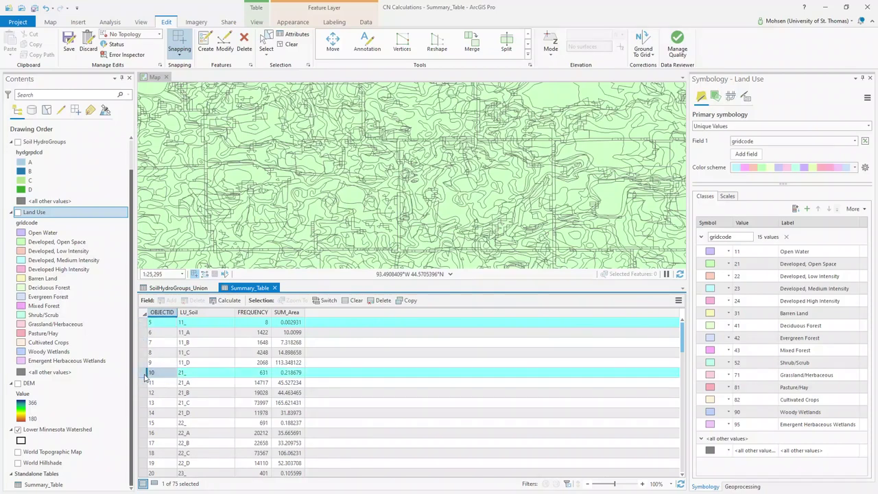
pyautogui.keyDown('ctrl'); pyautogui.click(144, 424); pyautogui.keyUp('ctrl')
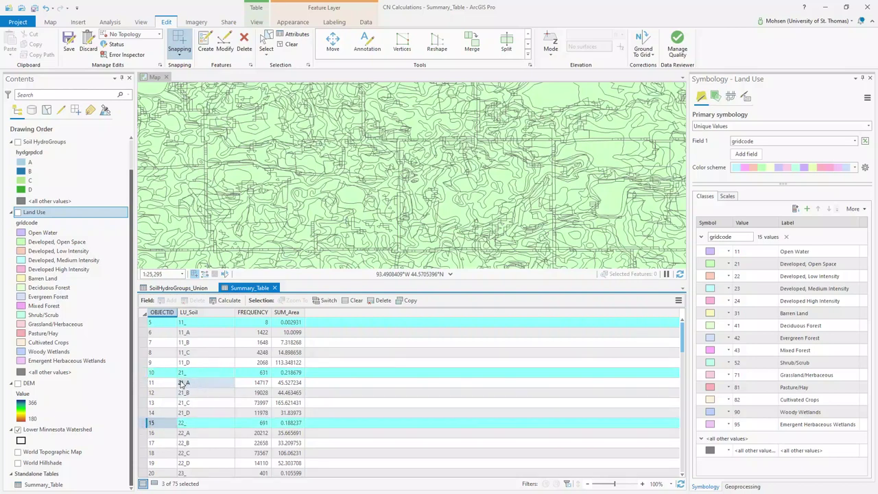
pyautogui.scroll(-1, 182, 384)
pyautogui.keyDown('ctrl'); pyautogui.click(145, 443); pyautogui.keyUp('ctrl')
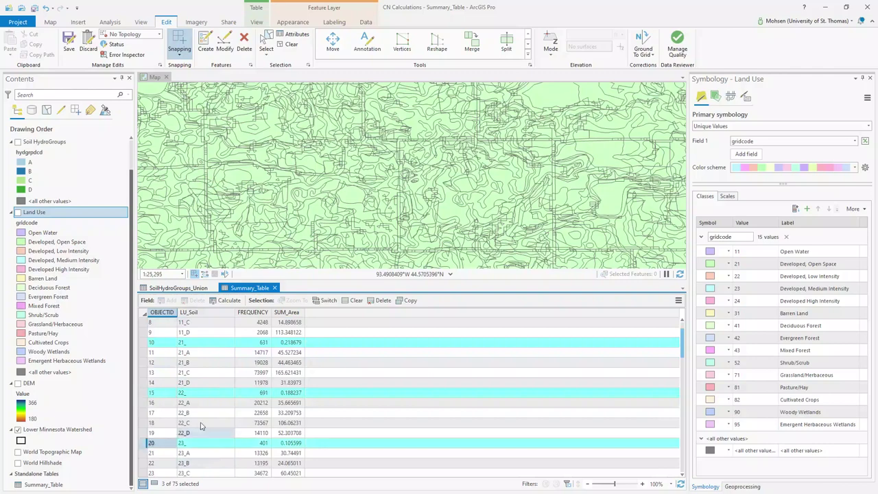
pyautogui.scroll(-2, 201, 426)
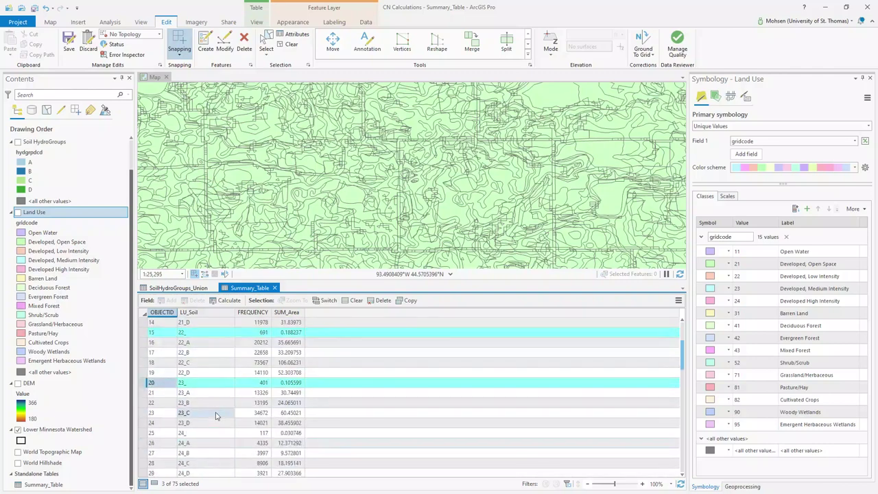
pyautogui.keyDown('ctrl'); pyautogui.click(143, 433); pyautogui.keyUp('ctrl')
pyautogui.scroll(-1, 145, 436)
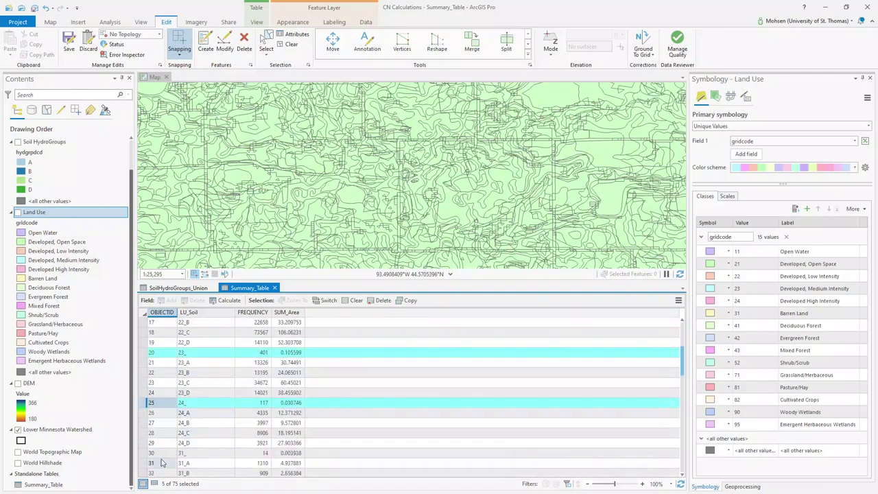
pyautogui.keyDown('ctrl'); pyautogui.click(144, 453); pyautogui.keyUp('ctrl')
pyautogui.scroll(-3, 146, 453)
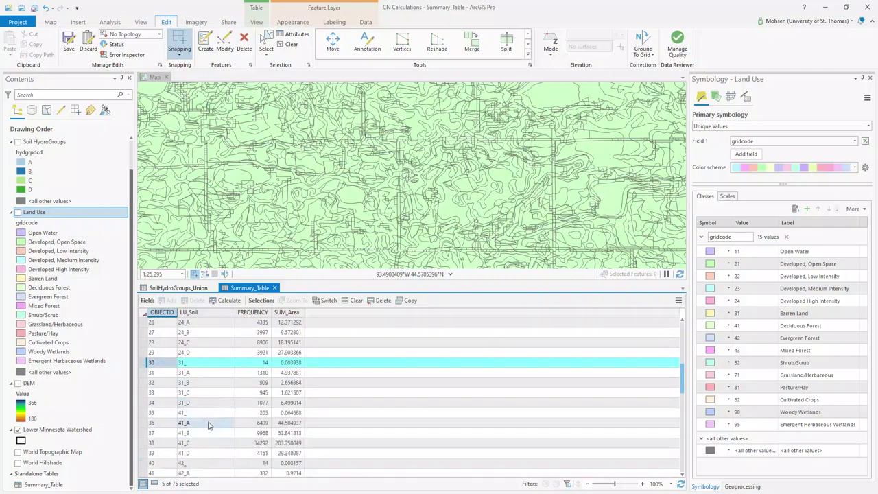
pyautogui.keyDown('ctrl'); pyautogui.click(145, 412); pyautogui.keyUp('ctrl')
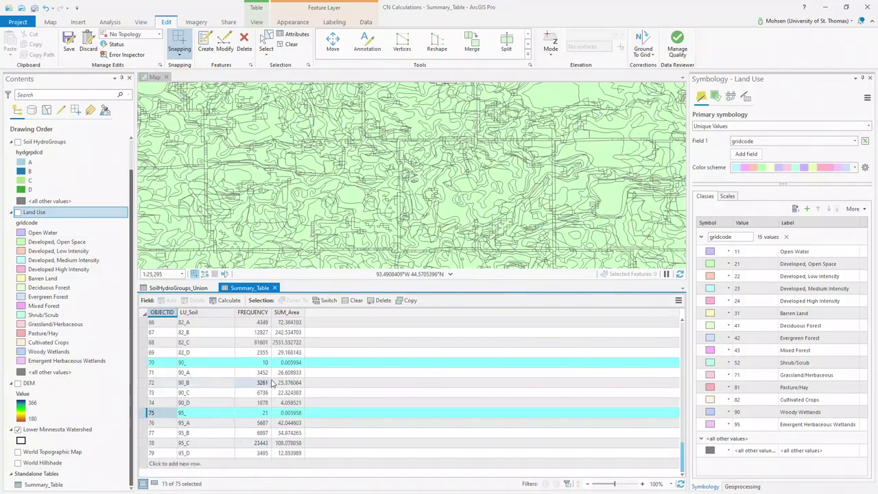
pyautogui.click(376, 303)
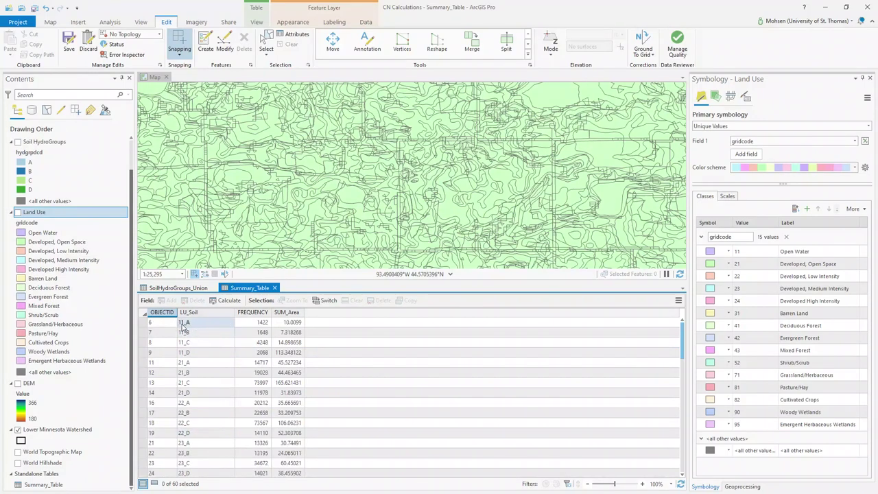
# Check the remaining Summary_Table records down to the last one and save all edits.
pyautogui.scroll(-10, 214, 352)
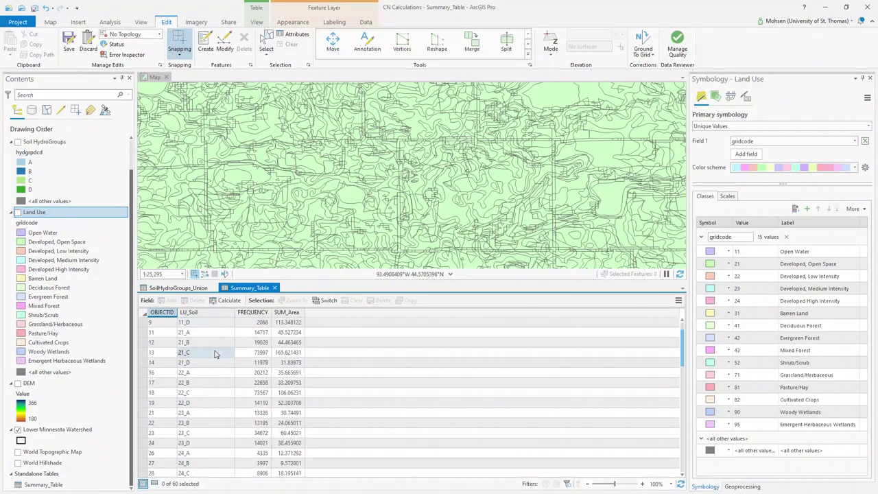
pyautogui.scroll(-8, 214, 357)
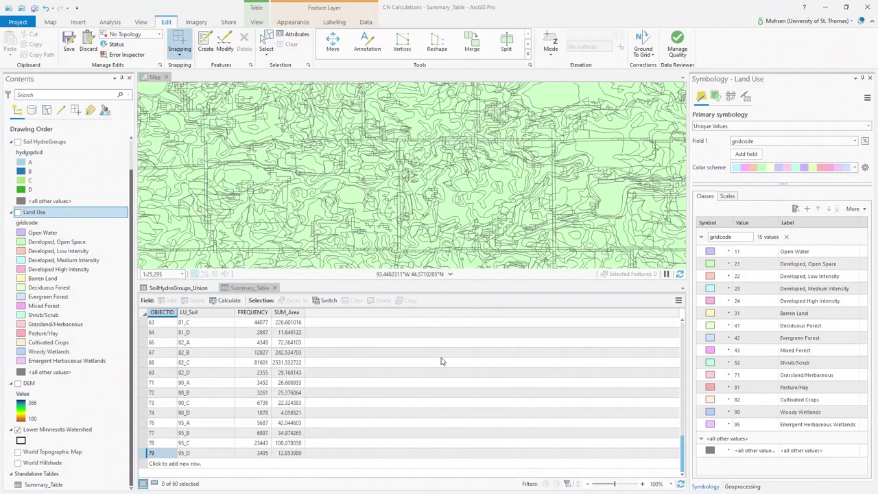
pyautogui.scroll(4, 308, 408)
pyautogui.scroll(10, 506, 412)
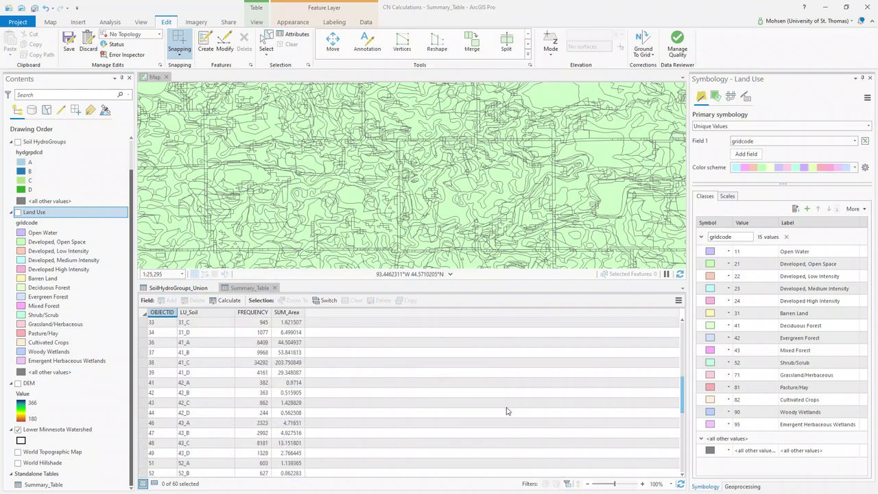
pyautogui.scroll(1, 315, 322)
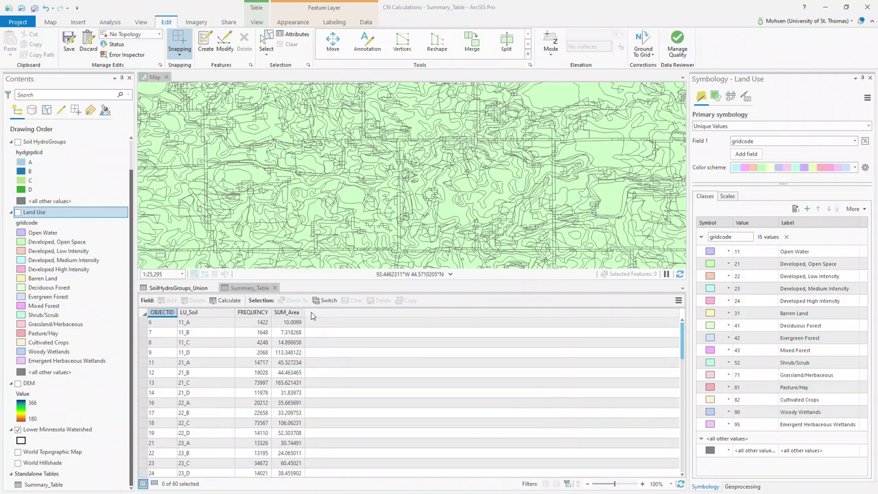
pyautogui.click(311, 315)
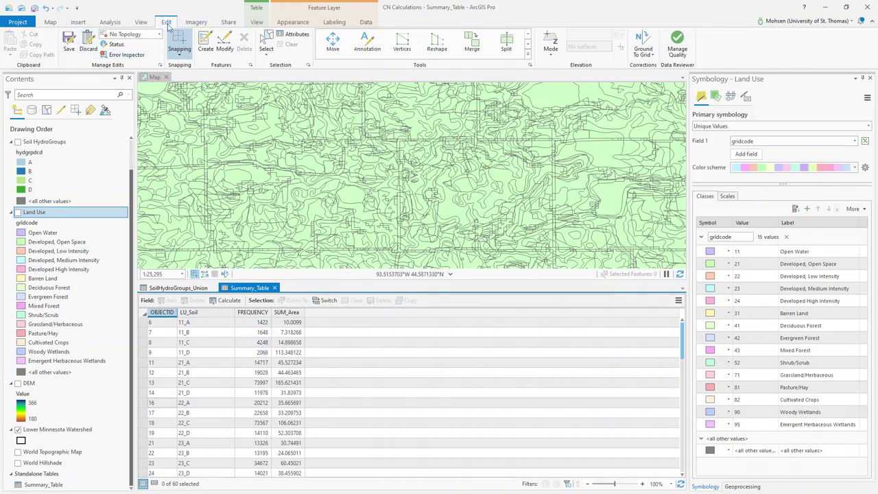
pyautogui.click(69, 46)
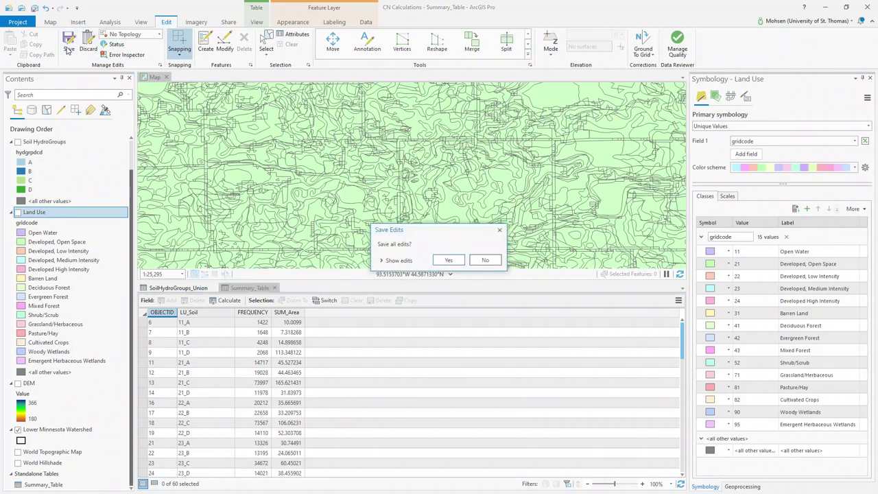
pyautogui.click(447, 260)
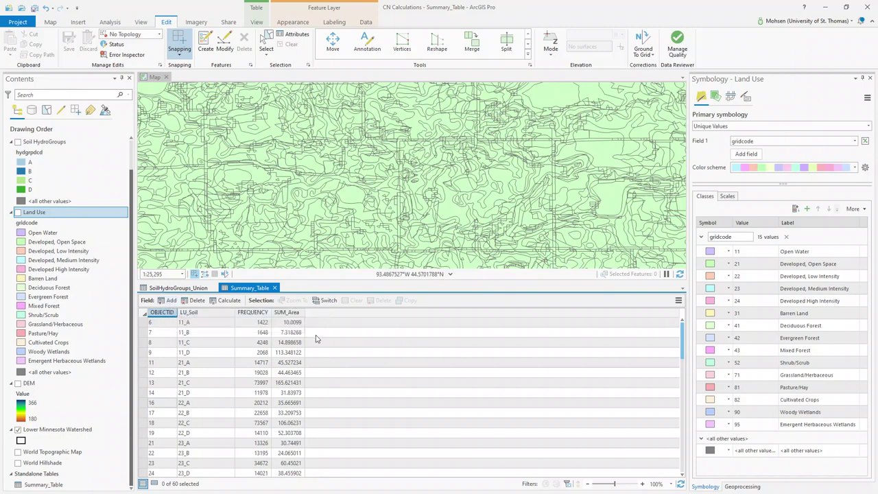
# Add a field named CN with data type Short to Summary_Table.
pyautogui.click(170, 301)
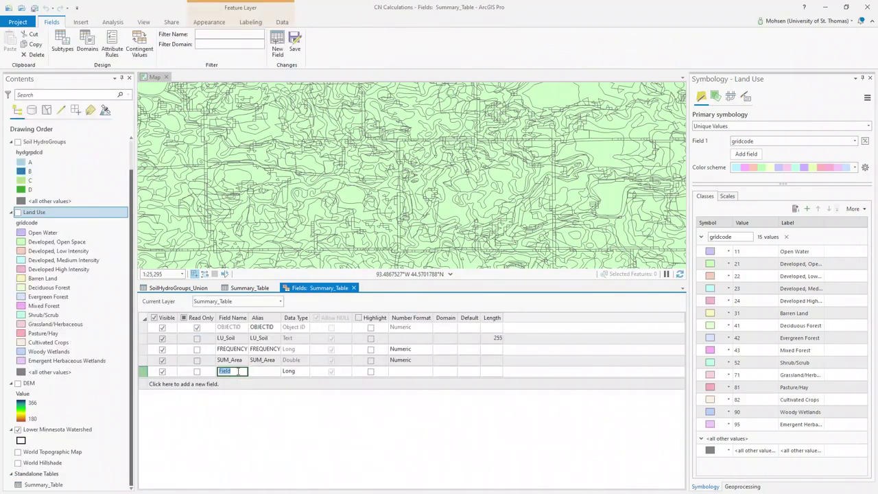
pyautogui.write('CN')
pyautogui.click(299, 375)
pyautogui.click(305, 372)
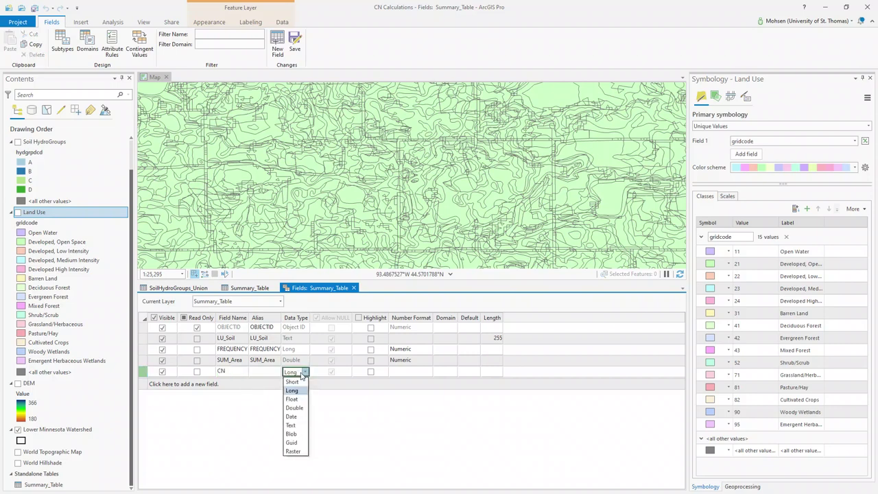
pyautogui.click(299, 383)
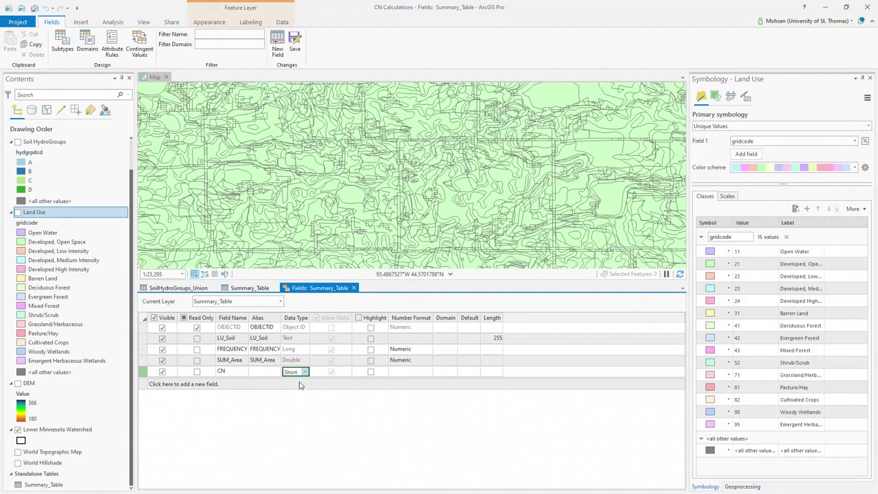
# Add a CN_Area field of data type Float, save the field changes and close the Summary_Table field design view.
pyautogui.click(197, 385)
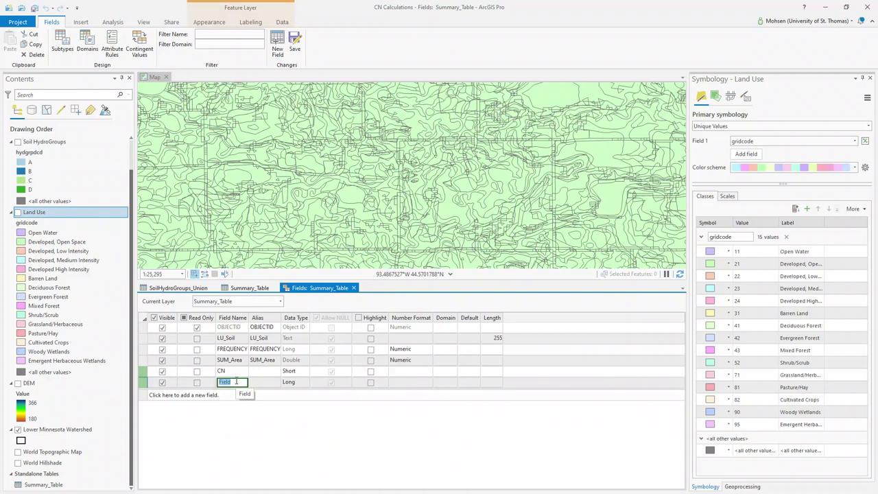
pyautogui.write('CN_Area')
pyautogui.click(304, 384)
pyautogui.click(304, 383)
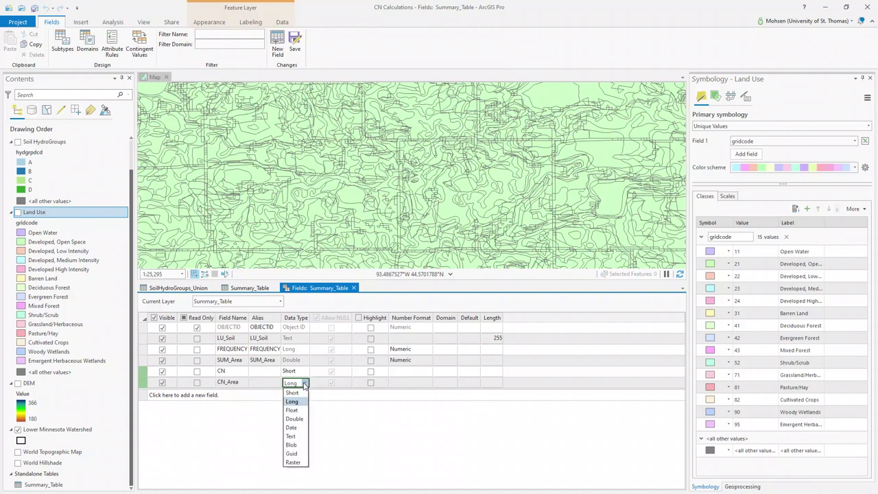
pyautogui.click(302, 410)
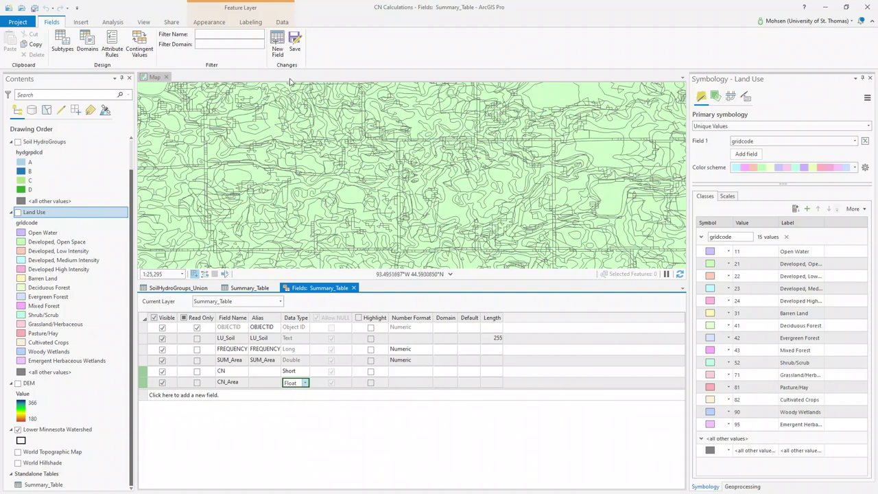
pyautogui.click(295, 44)
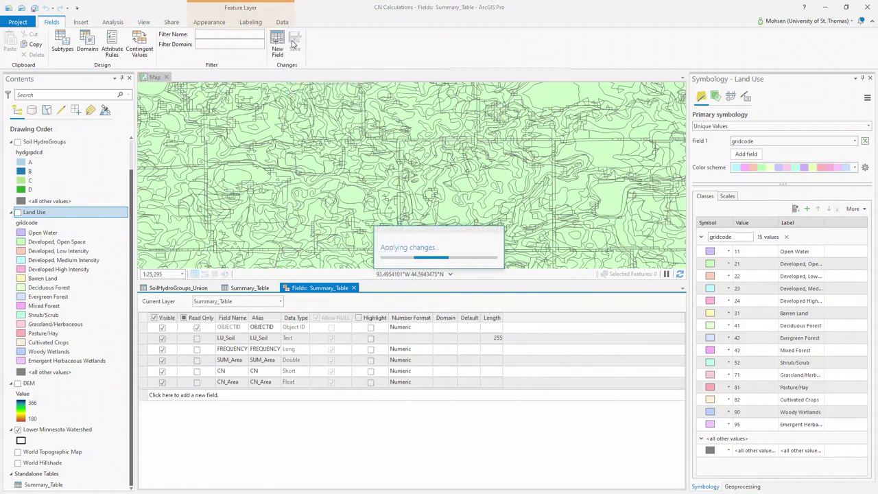
pyautogui.click(355, 288)
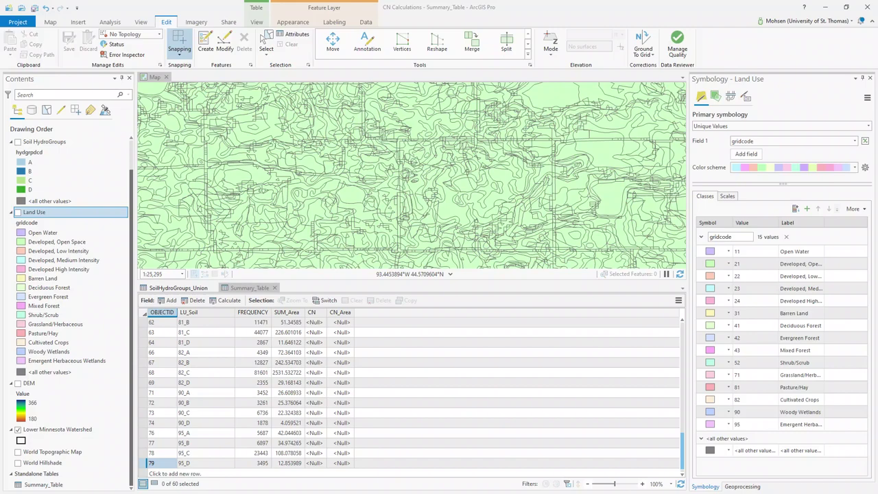
# Switch to Curve Number Table.docx in Word and look up the curve numbers for soil groups A to D, especially the Water row.
pyautogui.hotkey('alt', 'Tab')
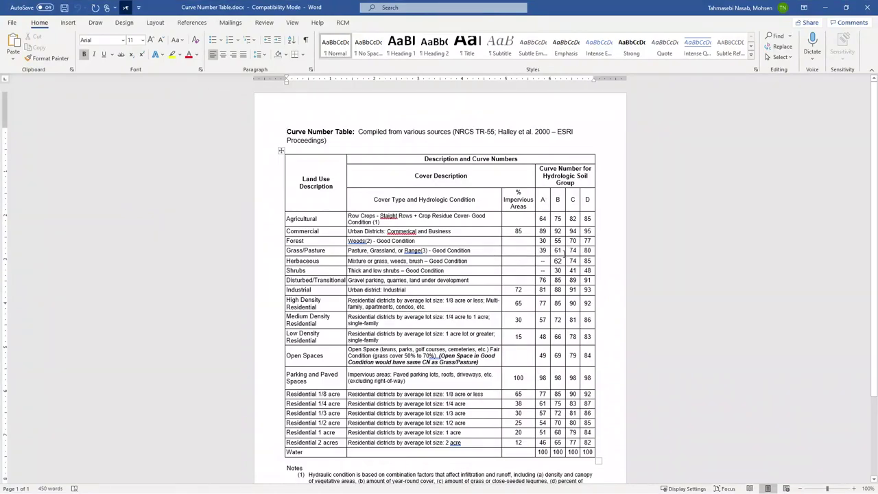
pyautogui.keyDown('ctrl'); pyautogui.scroll(8, 564, 253); pyautogui.keyUp('ctrl')
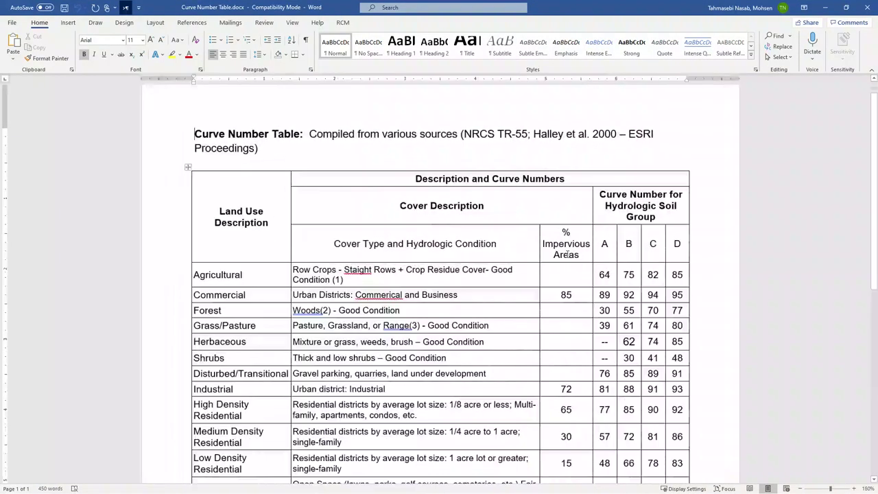
pyautogui.scroll(-2, 566, 254)
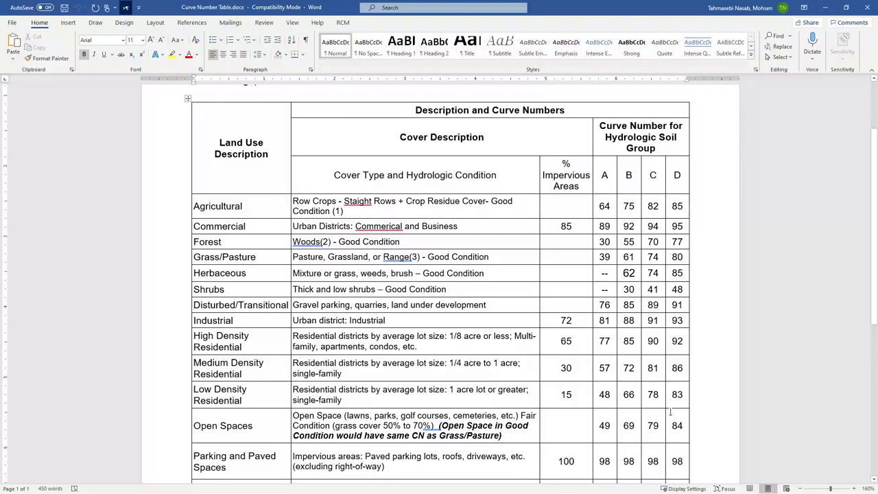
pyautogui.scroll(-6, 670, 411)
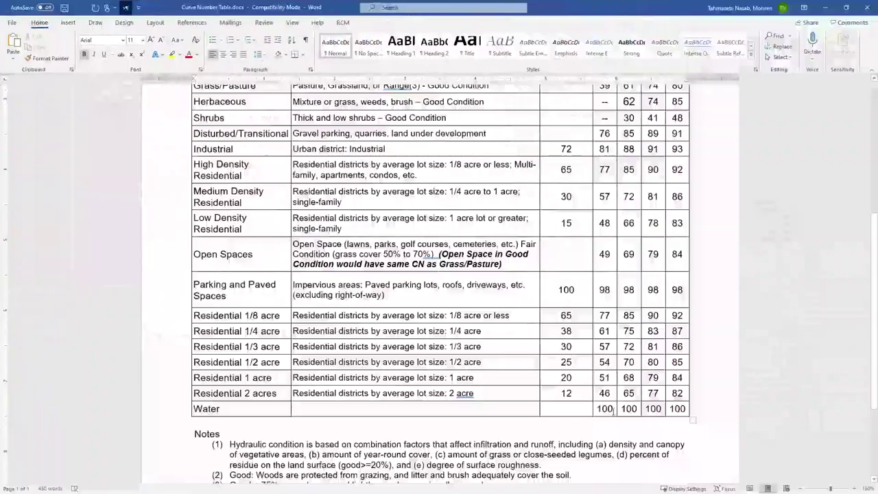
pyautogui.scroll(5, 610, 255)
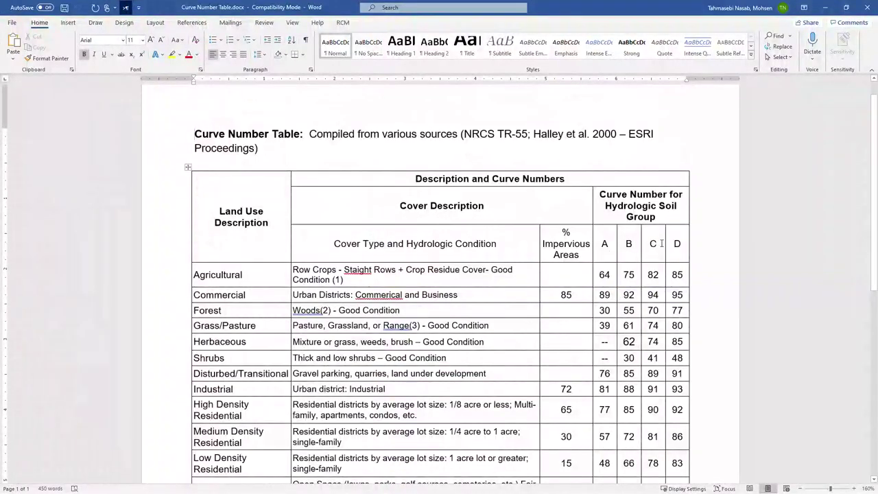
pyautogui.scroll(-5, 610, 254)
pyautogui.scroll(-2, 632, 280)
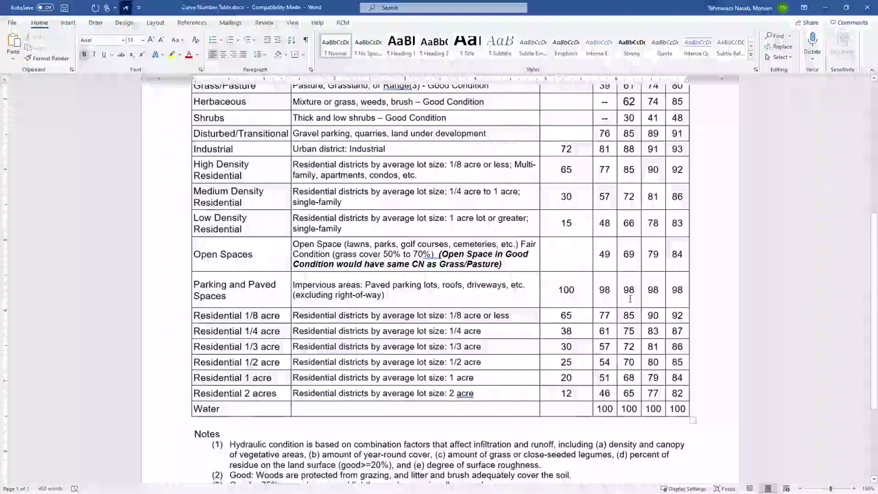
pyautogui.moveTo(598, 410); pyautogui.dragTo(682, 410)
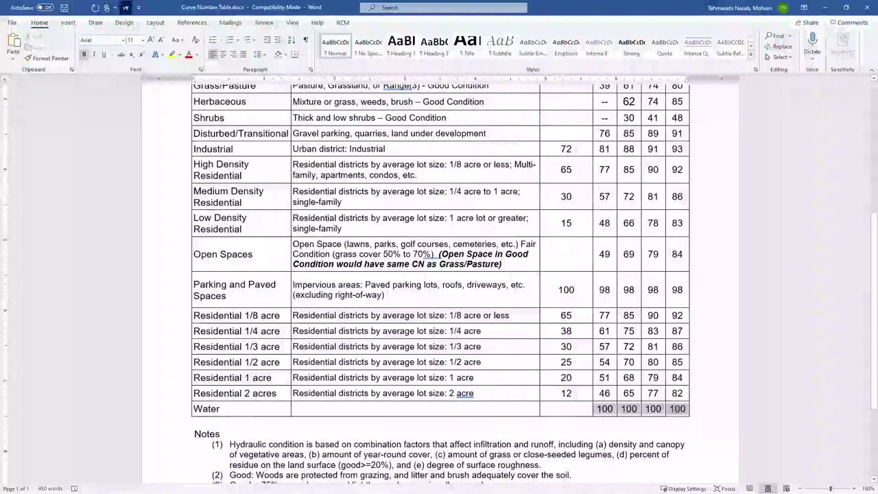
pyautogui.click(672, 432)
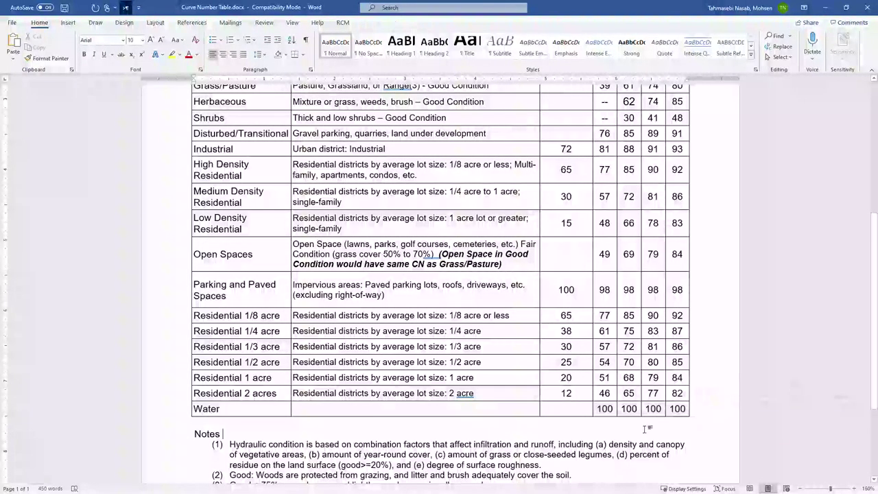
# Switch back to ArcGIS Pro and set the CN of record 11_A in Summary_Table to 100.
pyautogui.hotkey('alt', 'Tab')
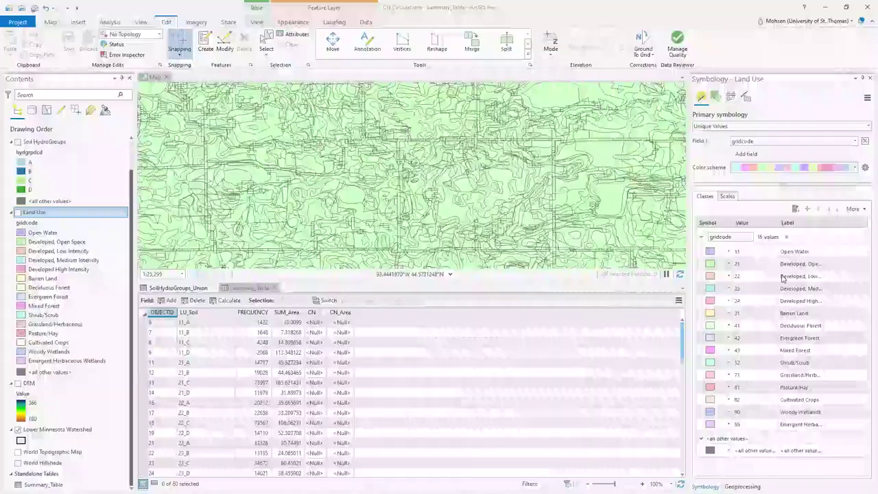
pyautogui.click(315, 322)
pyautogui.click(315, 322)
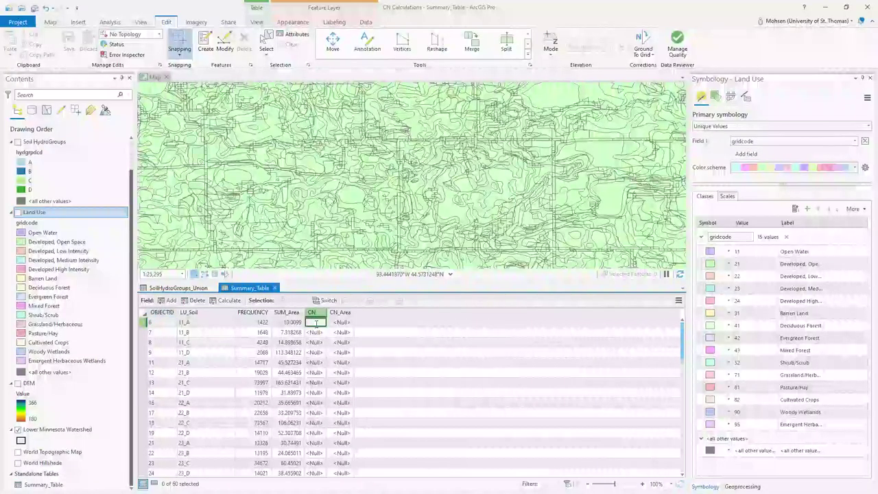
pyautogui.write('100')
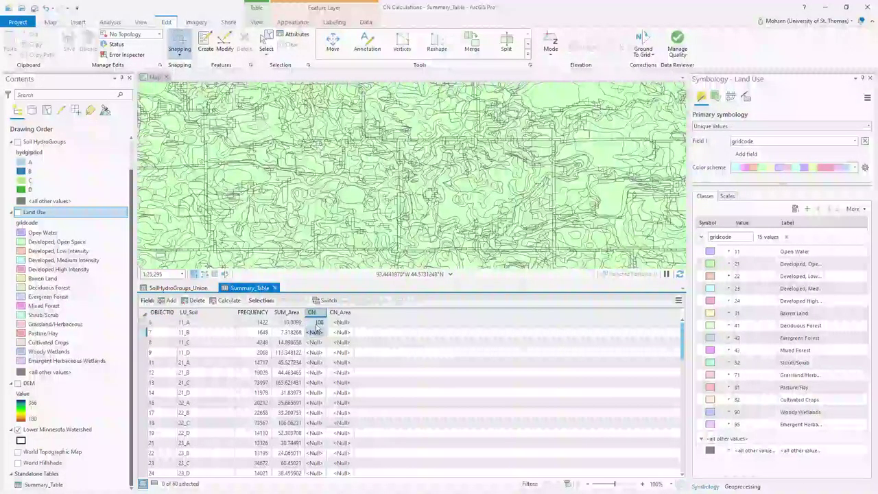
pyautogui.press('Return')
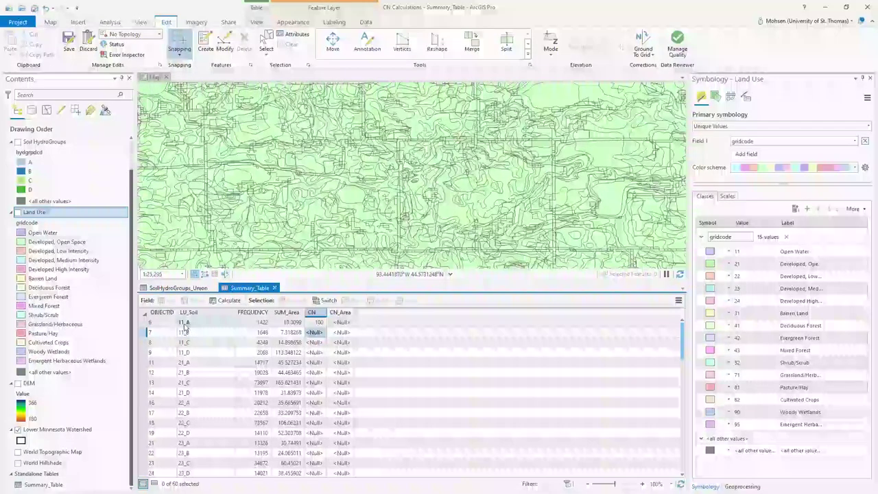
# Check the Water row's curve numbers for soil groups A to D in Curve Number Table.docx in Word, then return to ArcGIS Pro.
pyautogui.hotkey('alt', 'Tab')
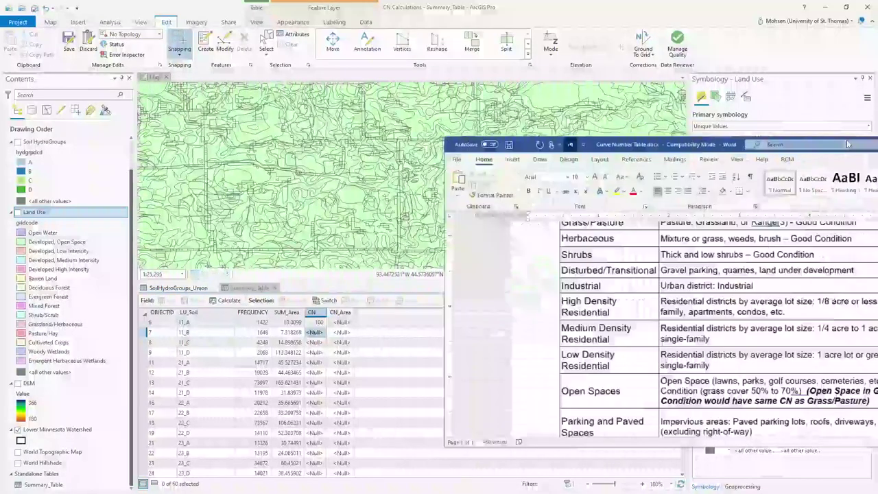
pyautogui.scroll(3, 584, 252)
pyautogui.scroll(-2, 583, 251)
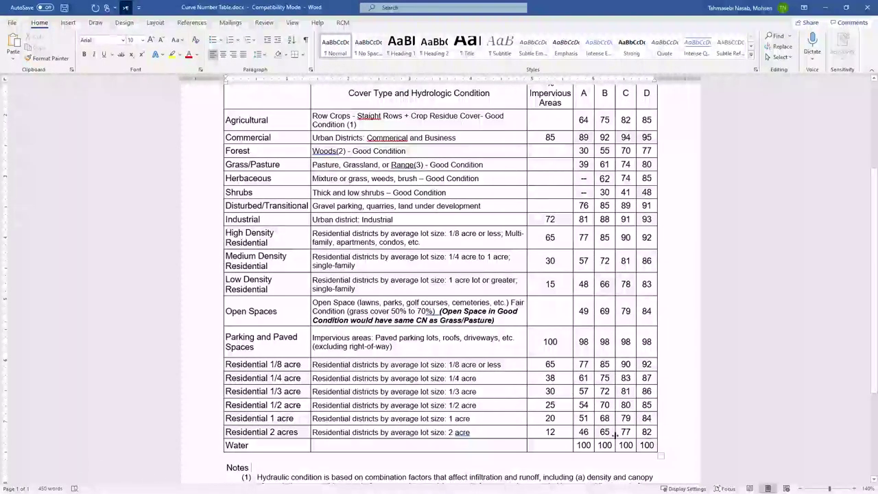
pyautogui.moveTo(579, 445); pyautogui.dragTo(649, 445)
pyautogui.click(823, 8)
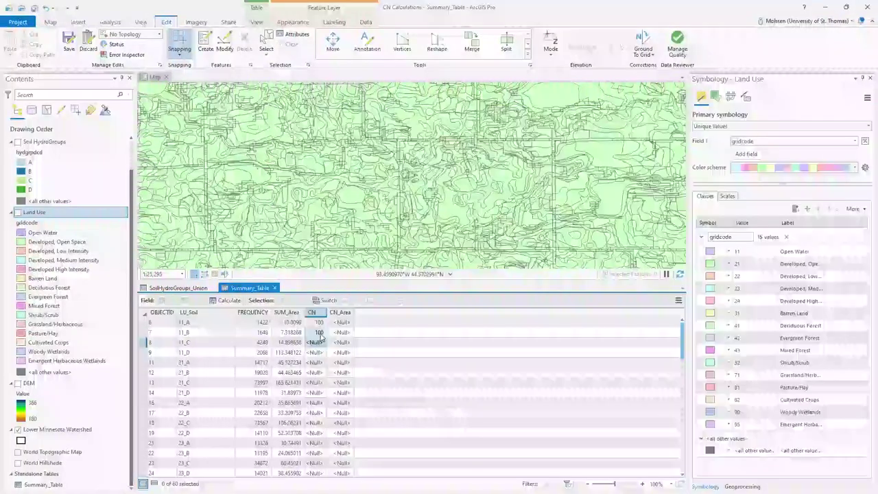
# Set the CN of the Open Water records 11_C and 11_D to 100 in Summary_Table.
pyautogui.click(320, 338)
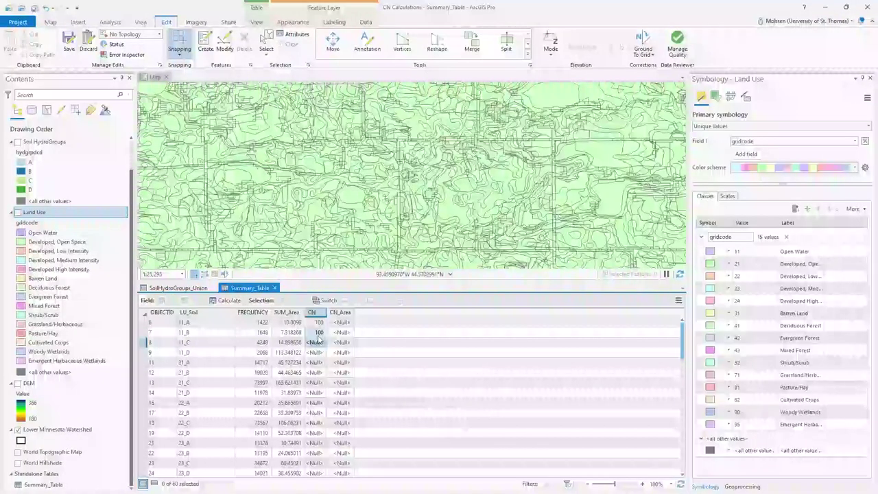
pyautogui.click(318, 339)
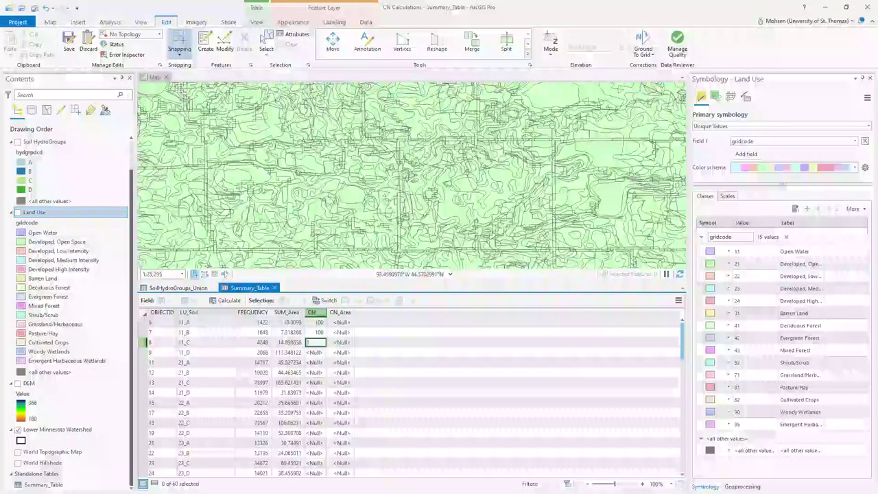
pyautogui.write('100')
pyautogui.press('Return')
pyautogui.write('100')
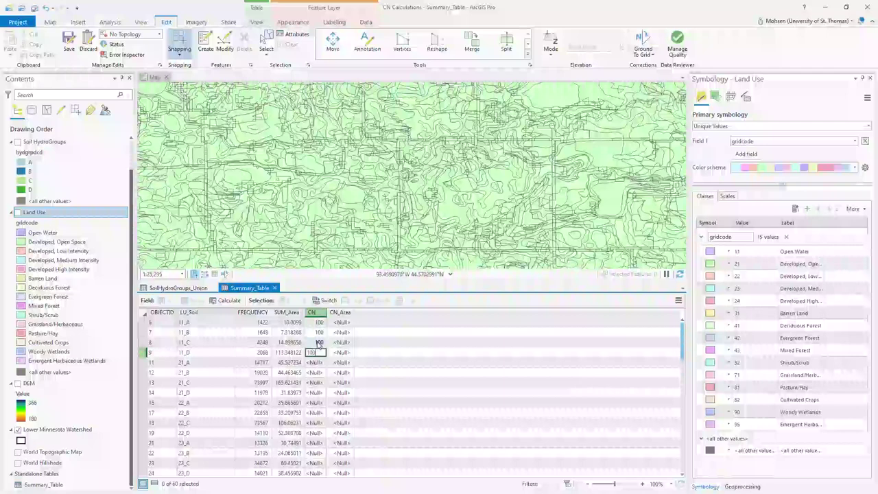
pyautogui.press('Return')
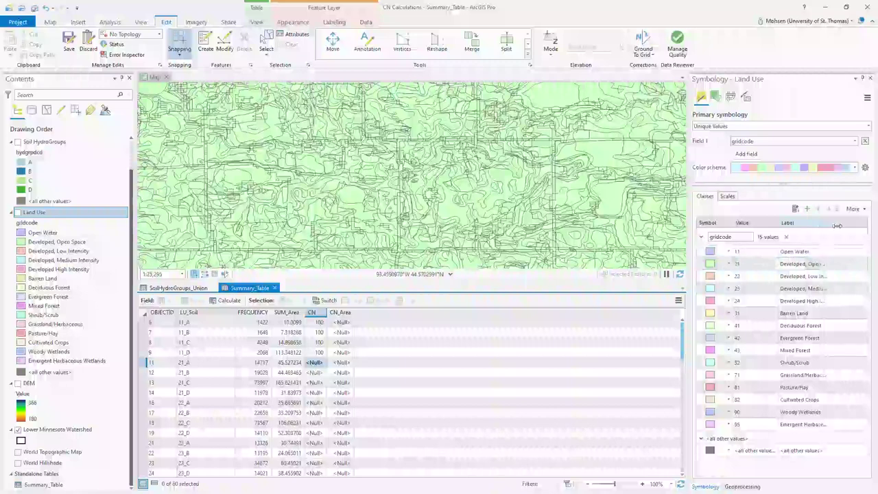
# Widen the Label column of the Land Use symbology classes, then look up the Open Spaces row in Curve Number Table.docx in Word.
pyautogui.moveTo(836, 225); pyautogui.dragTo(862, 225)
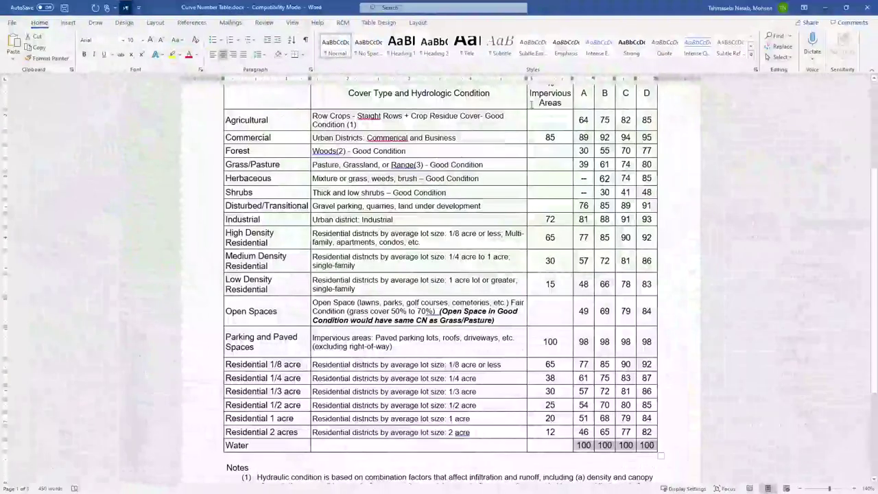
pyautogui.scroll(2, 309, 280)
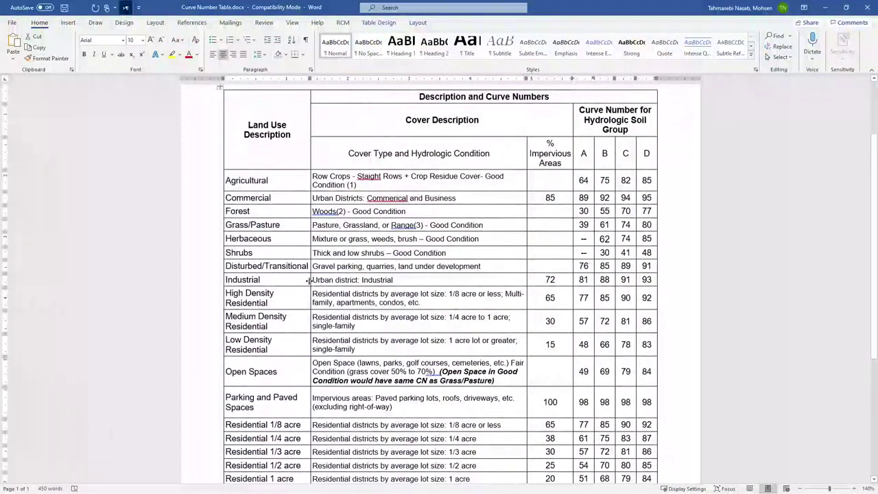
pyautogui.scroll(-1, 309, 279)
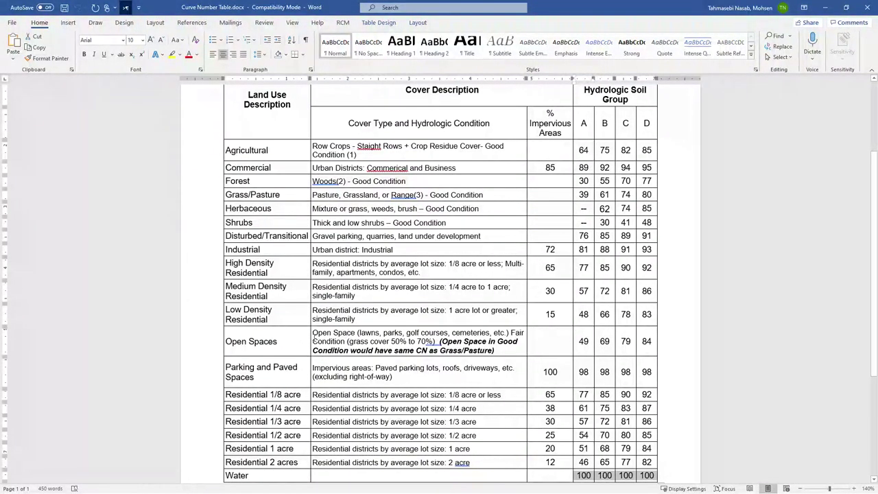
pyautogui.moveTo(312, 336); pyautogui.dragTo(494, 351)
pyautogui.click(411, 342)
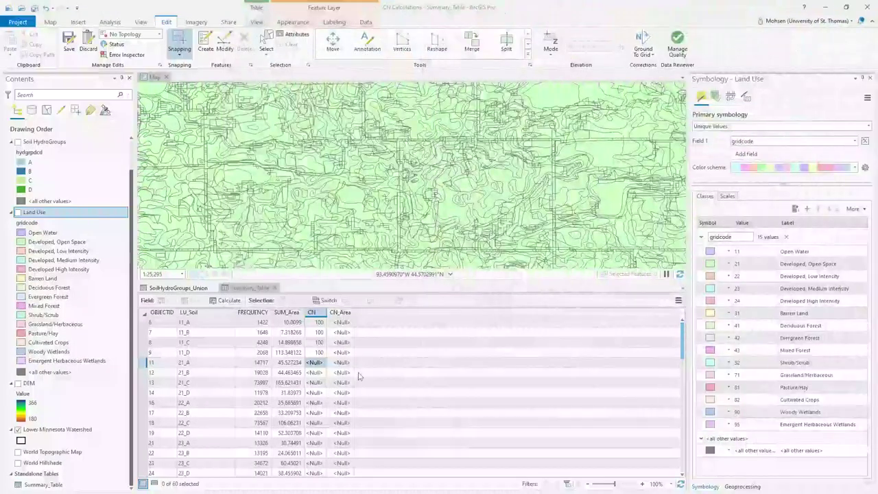
# Back in ArcGIS Pro, enter CN values 49, 69, 79 and 84 for records 21_A, 21_B, 21_C and 21_D in Summary_Table.
pyautogui.doubleClick(313, 362)
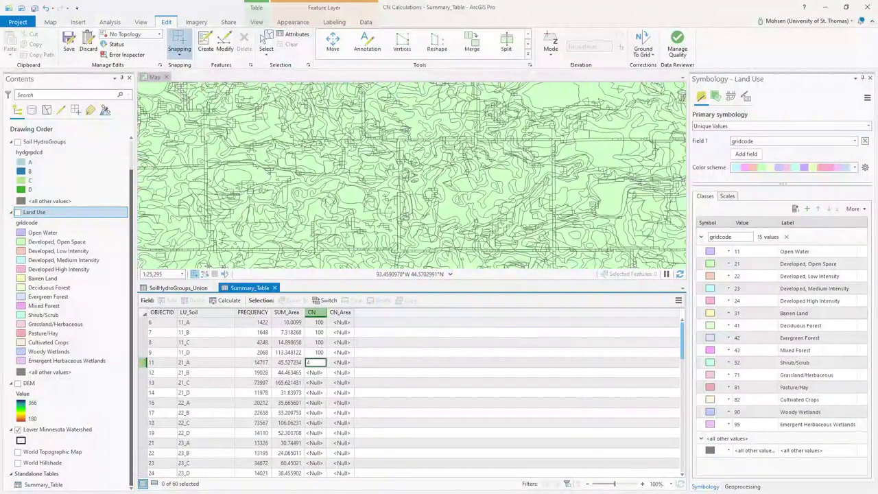
pyautogui.press('Return')
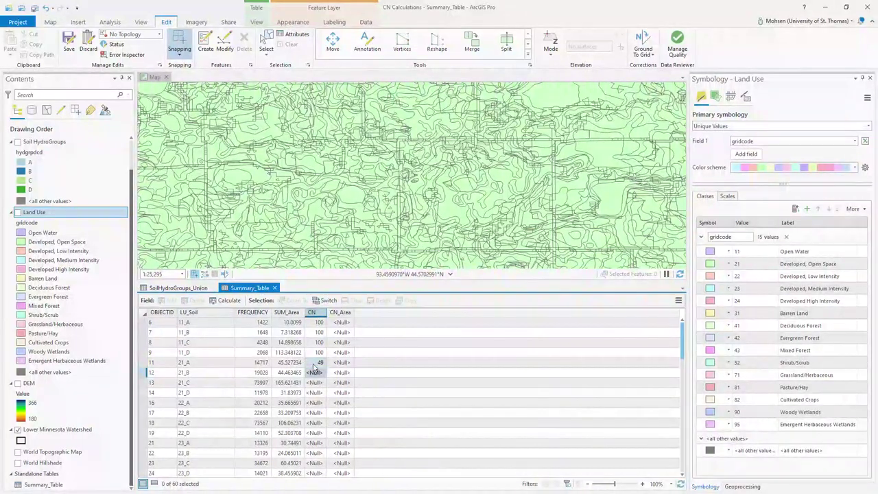
pyautogui.click(317, 371)
pyautogui.click(320, 372)
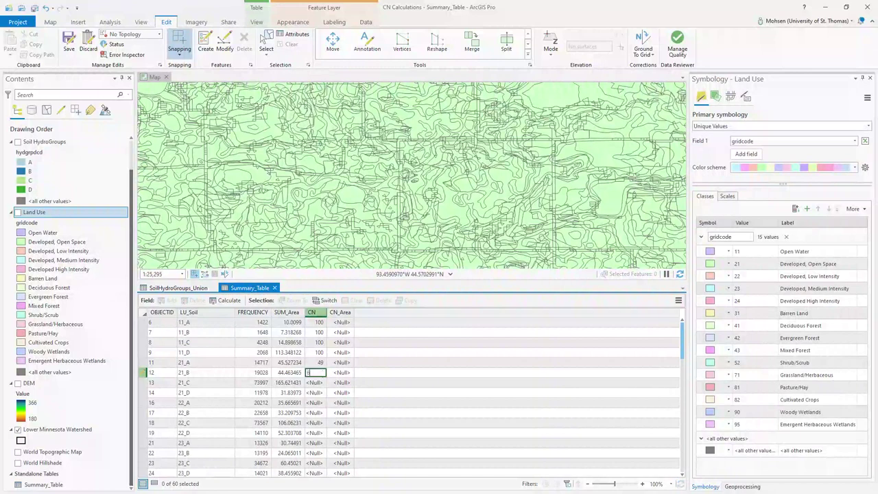
pyautogui.write('69')
pyautogui.press('Return')
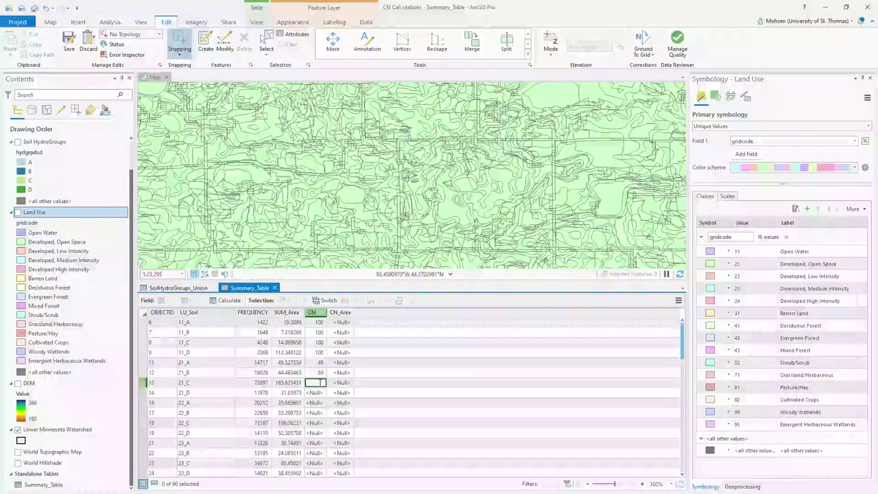
pyautogui.write('79')
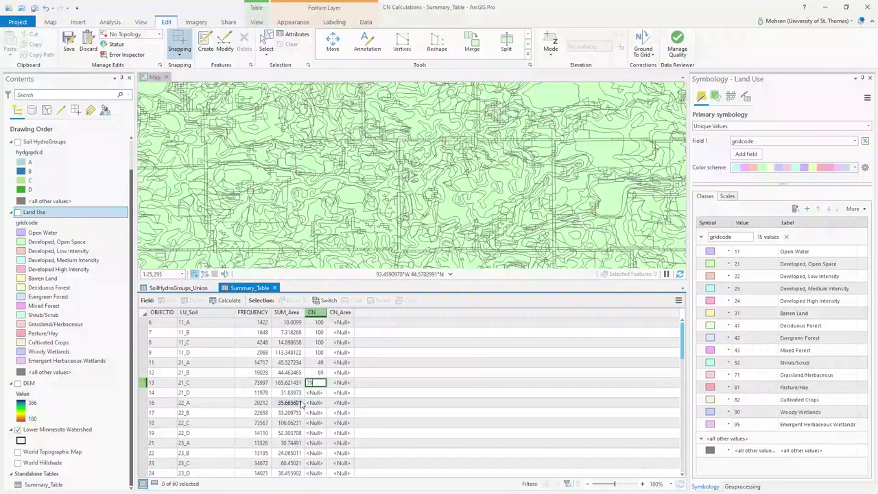
pyautogui.press('Return')
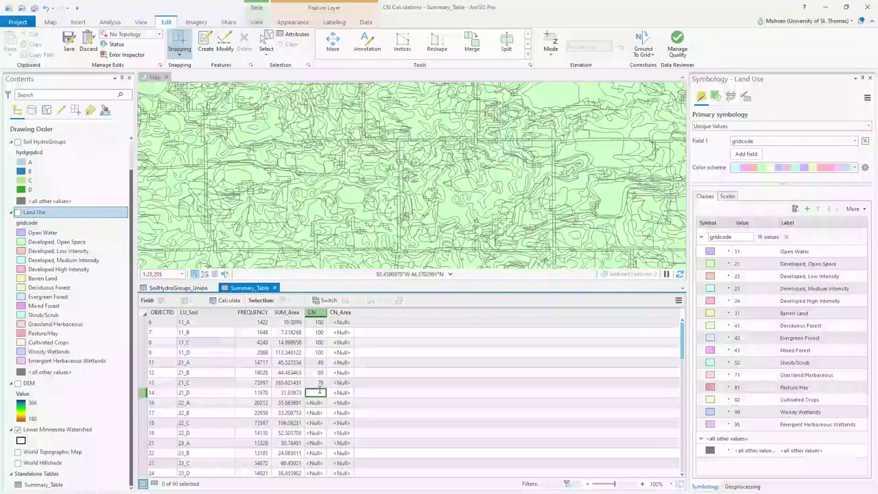
pyautogui.write('8')
pyautogui.write('84')
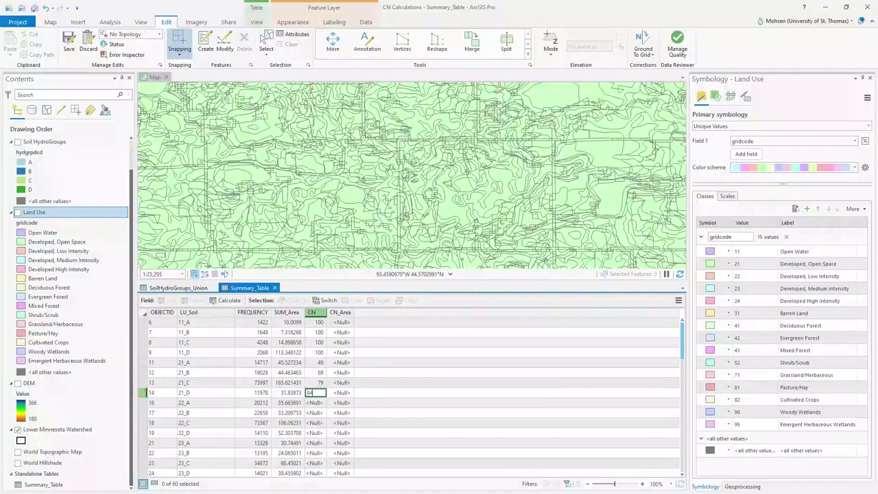
pyautogui.press('Return')
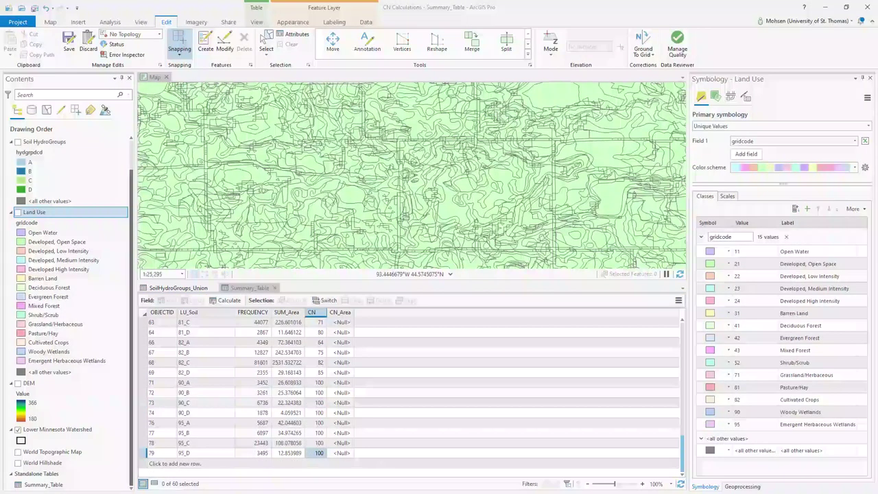
# Review the CN values filled in for the remaining land use and soil codes in Summary_Table.
pyautogui.scroll(10, 319, 377)
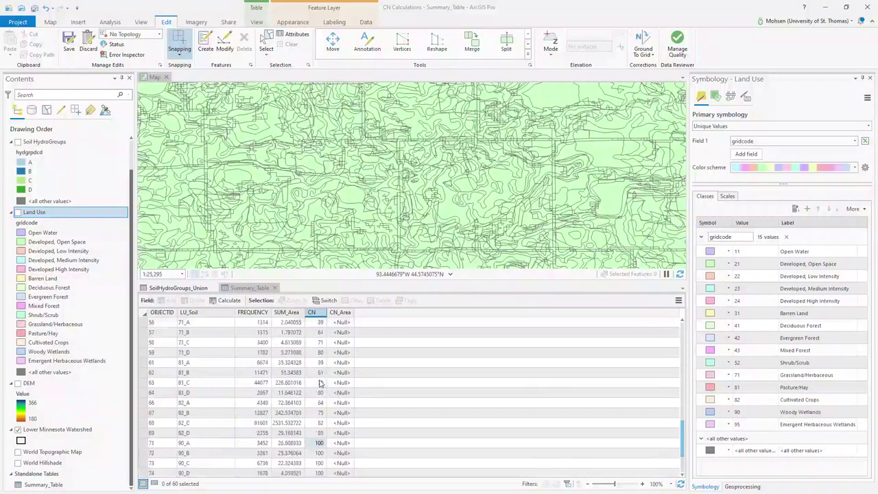
pyautogui.scroll(-5, 319, 383)
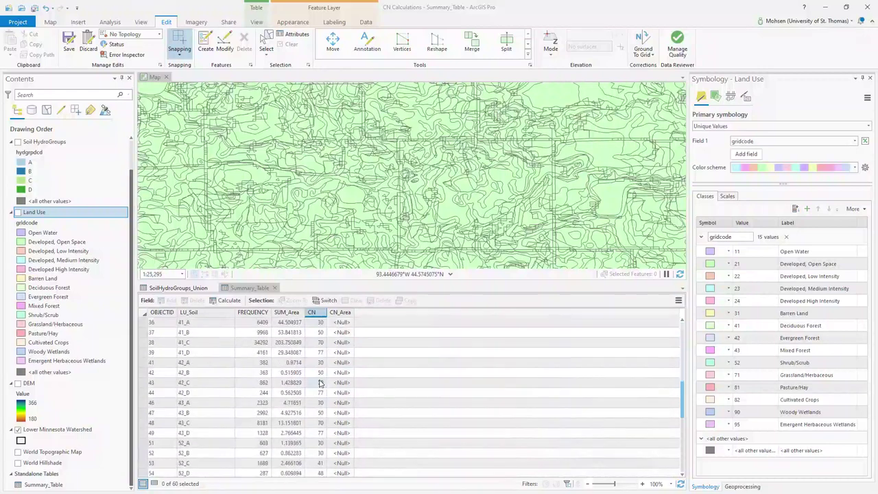
pyautogui.scroll(-5, 319, 383)
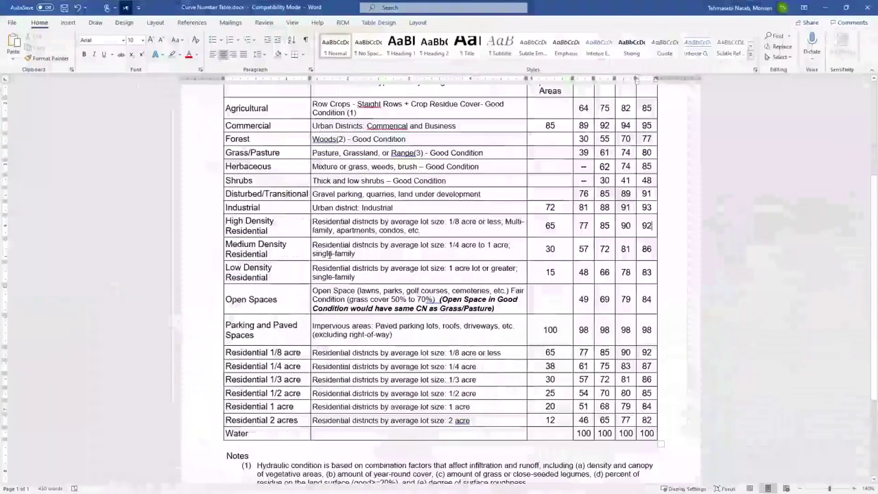
# Switch to Curve Number Table.docx in Word and review the land use descriptions, notes and the Water row's curve numbers.
pyautogui.scroll(5, 330, 259)
pyautogui.scroll(-4, 330, 259)
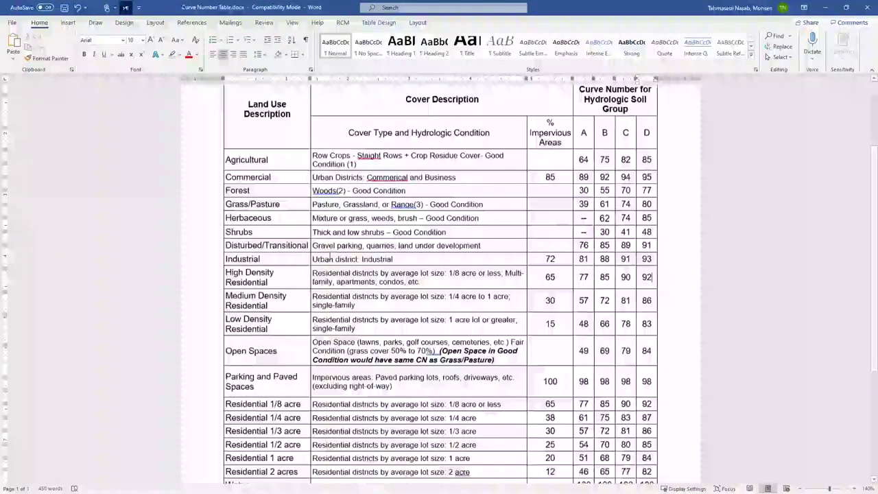
pyautogui.scroll(-1, 330, 259)
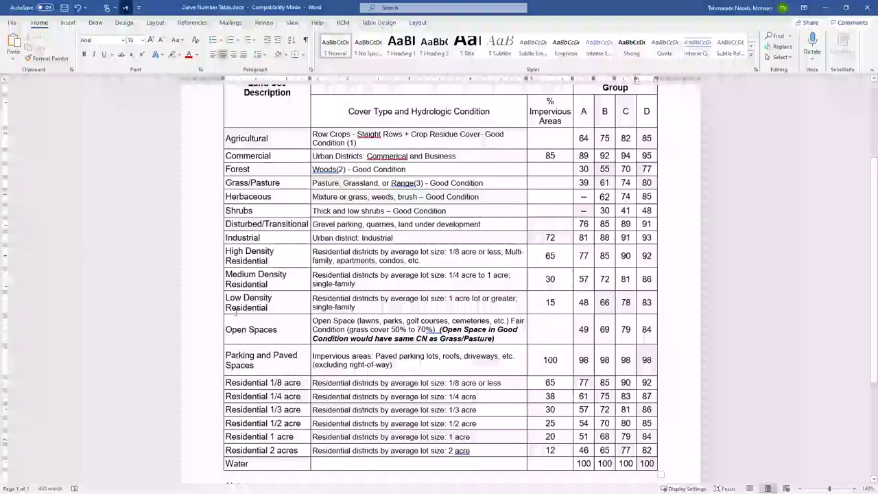
pyautogui.scroll(-1, 295, 386)
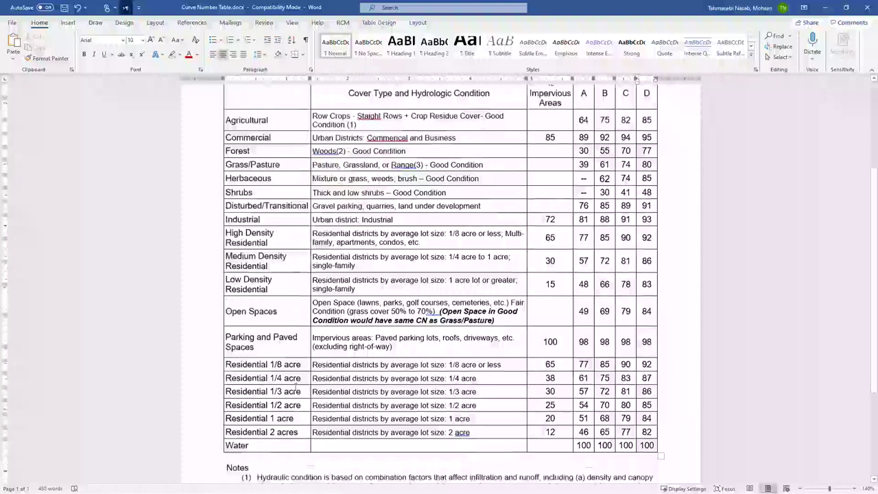
pyautogui.scroll(-2, 295, 388)
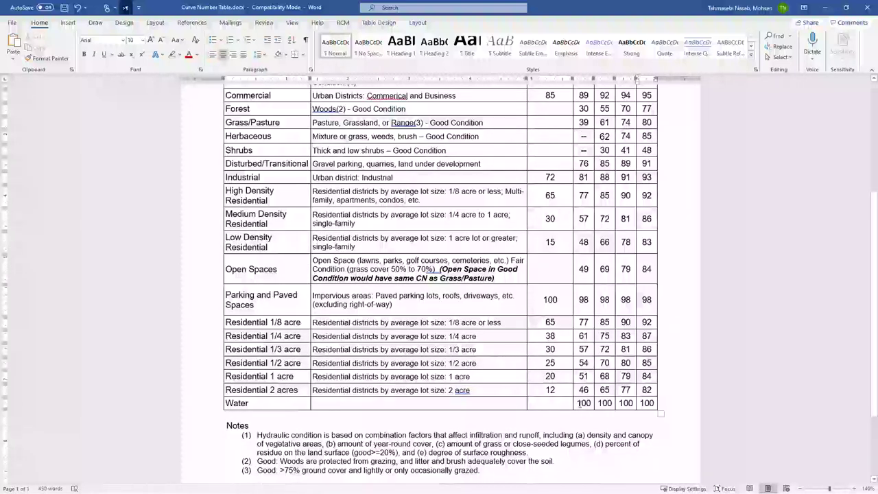
pyautogui.moveTo(578, 403); pyautogui.dragTo(631, 406)
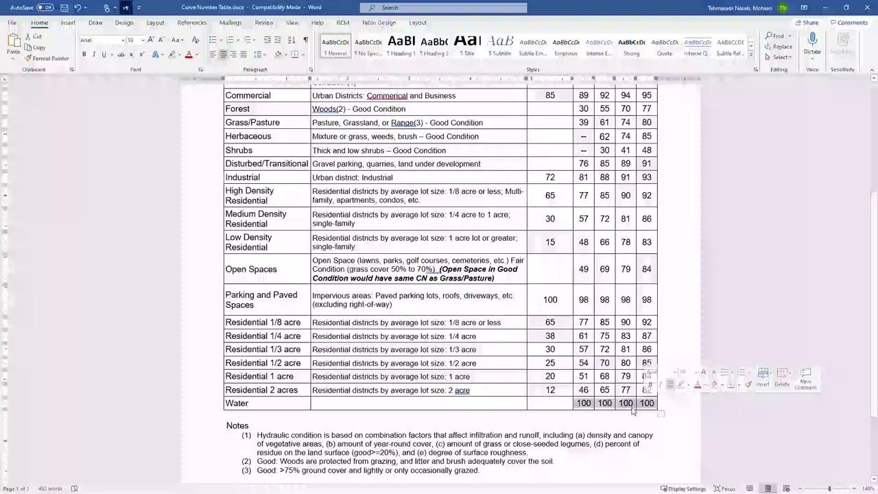
pyautogui.click(631, 406)
# Examine the Herbaceous and Shrubs rows of the curve number table, especially their soil group A entries.
pyautogui.scroll(5, 631, 406)
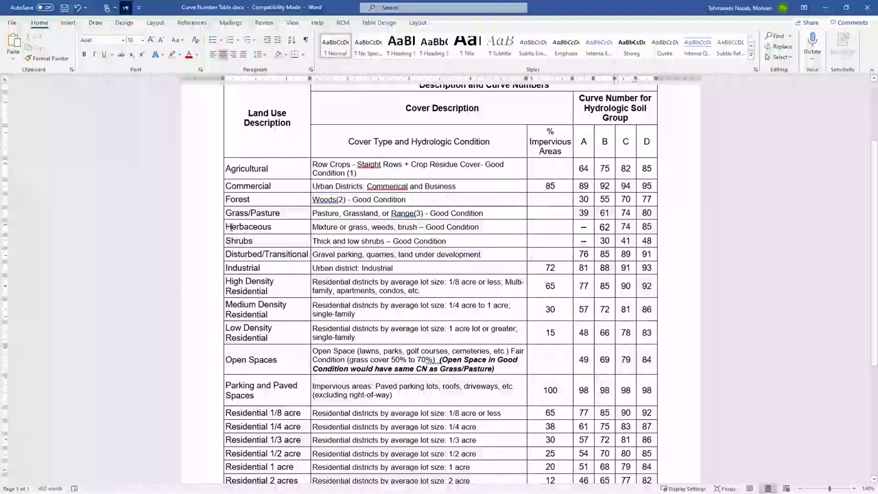
pyautogui.moveTo(231, 227); pyautogui.dragTo(601, 235)
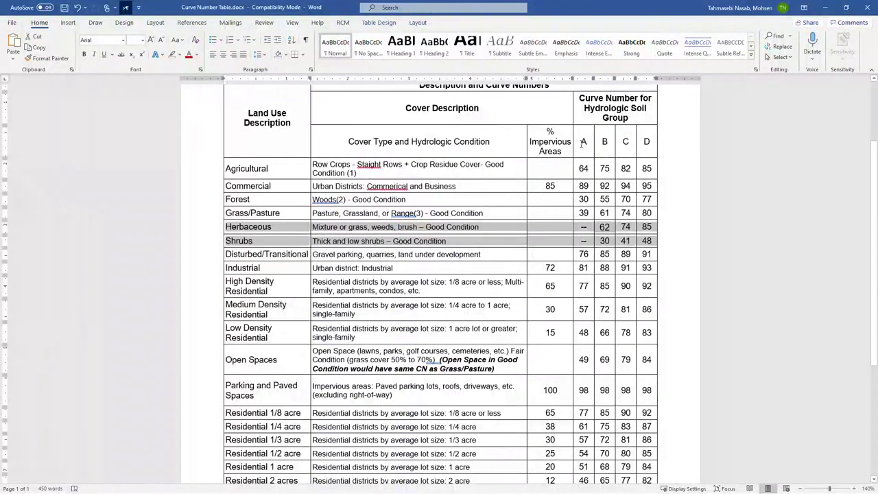
pyautogui.click(582, 241)
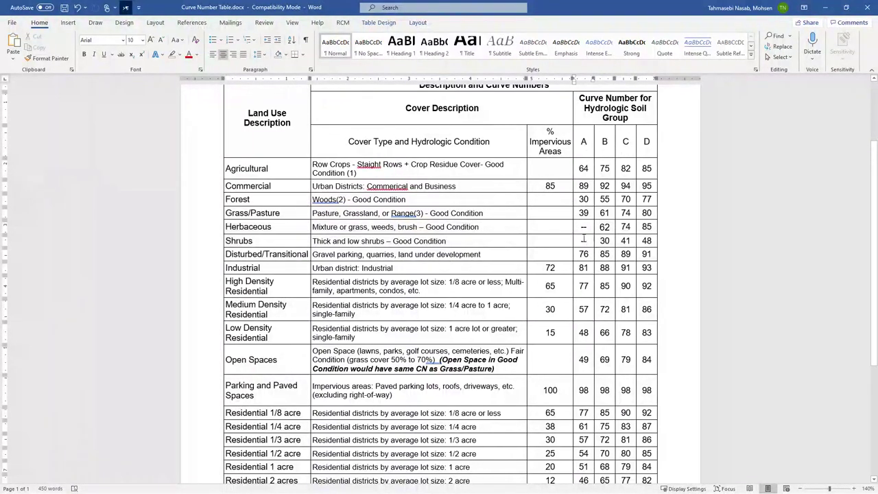
pyautogui.doubleClick(583, 241)
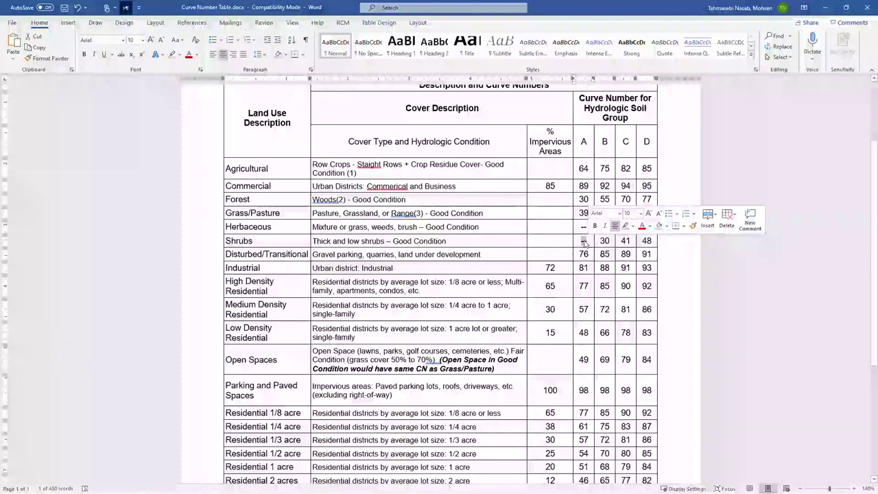
# Back in ArcGIS Pro, hide the SoilHydroGroups_Union layer and centre the Lower Minnesota Watershed outline in the map.
pyautogui.press('Right')
pyautogui.hotkey('alt', 'Tab')
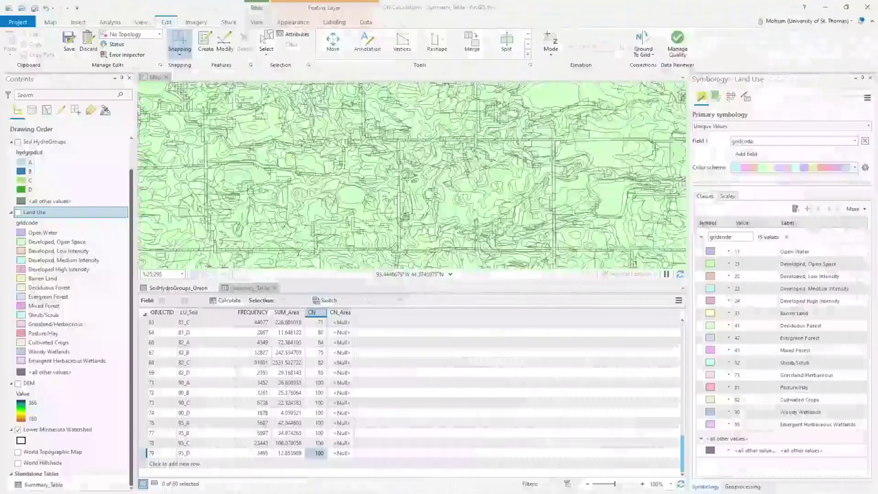
pyautogui.scroll(8, 318, 369)
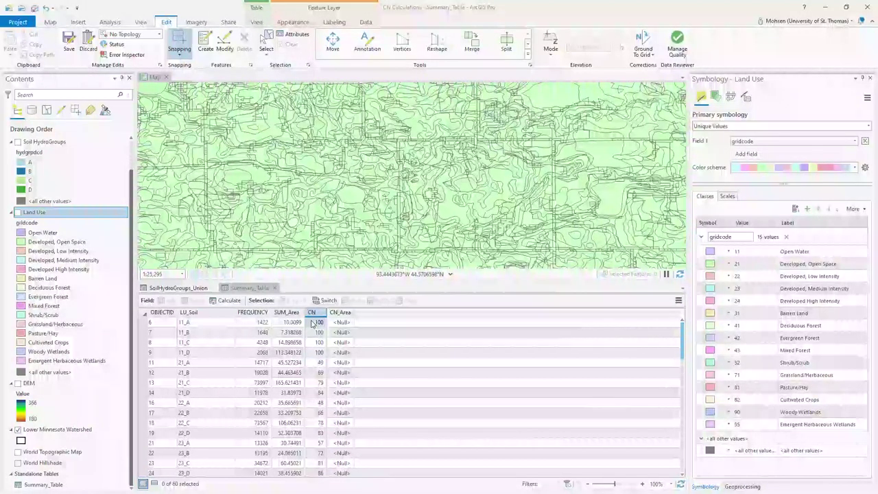
pyautogui.scroll(-5, 396, 183)
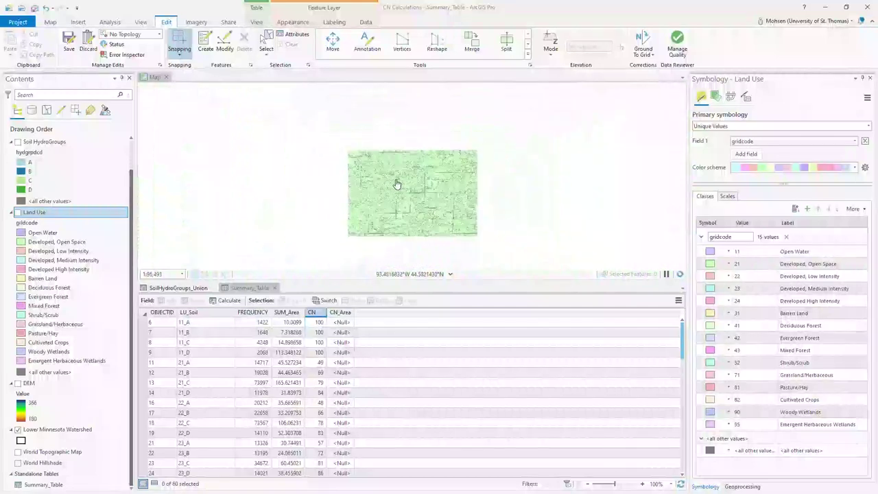
pyautogui.scroll(-3, 404, 184)
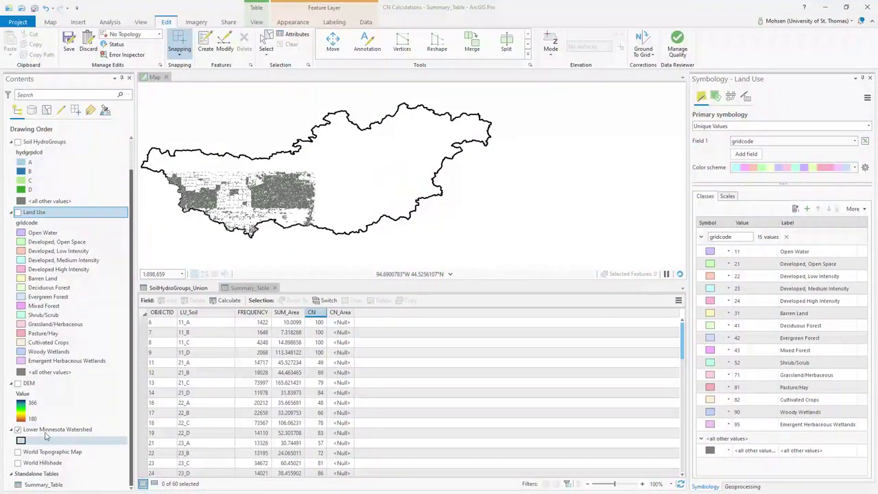
pyautogui.scroll(2, 59, 427)
pyautogui.scroll(1, 59, 427)
pyautogui.click(17, 152)
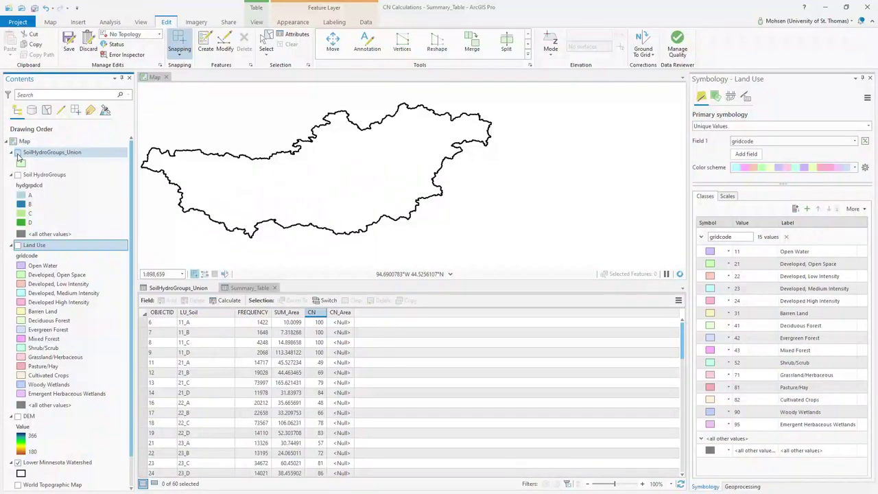
pyautogui.moveTo(373, 199); pyautogui.dragTo(453, 190)
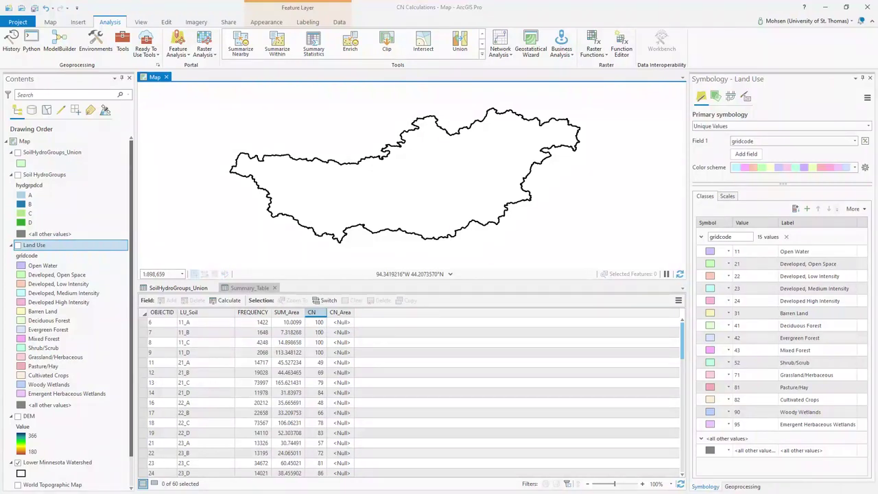
# Calculate the CN_Area field of Summary_Table with the expression !CN! * !SUM_Area!
pyautogui.hotkey('alt', 'Tab')
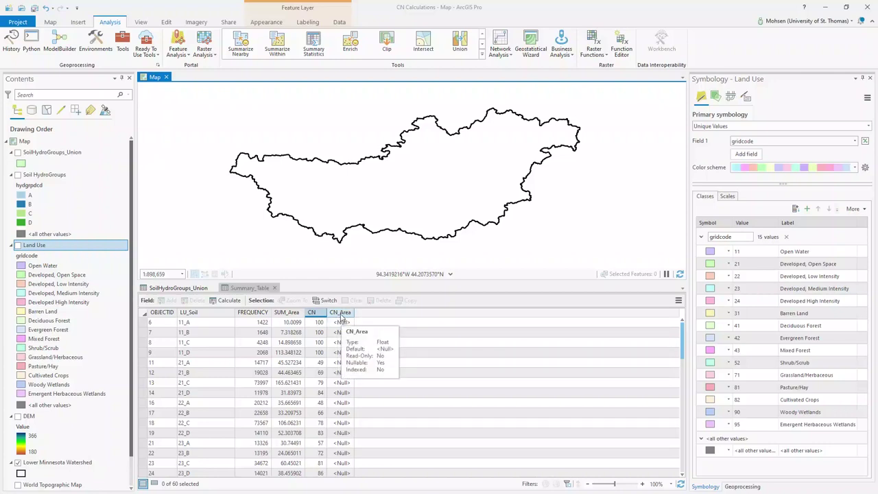
pyautogui.rightClick(340, 317)
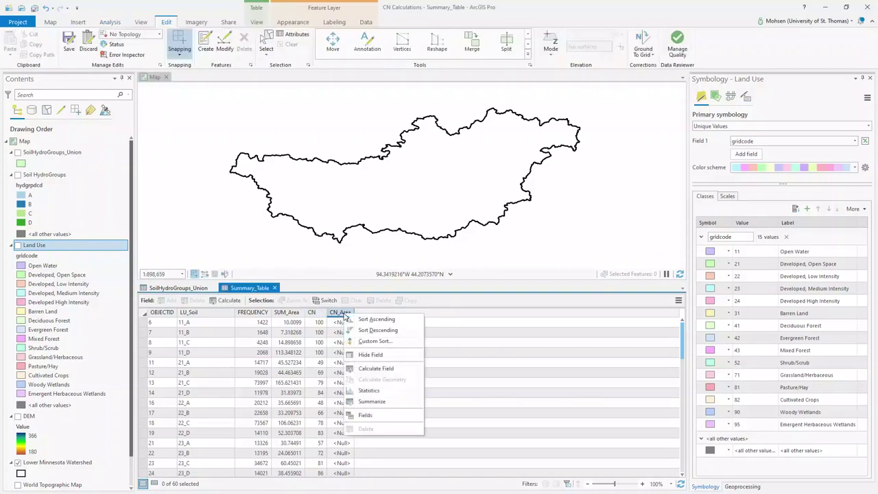
pyautogui.click(377, 370)
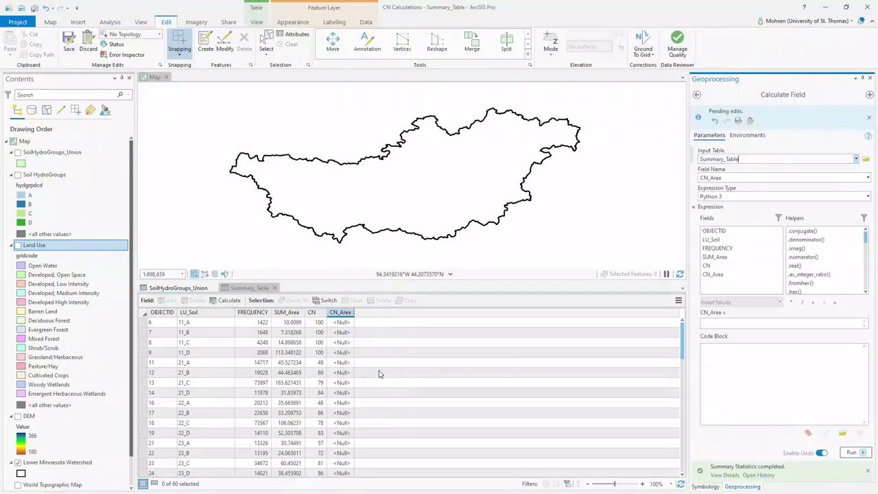
pyautogui.click(711, 322)
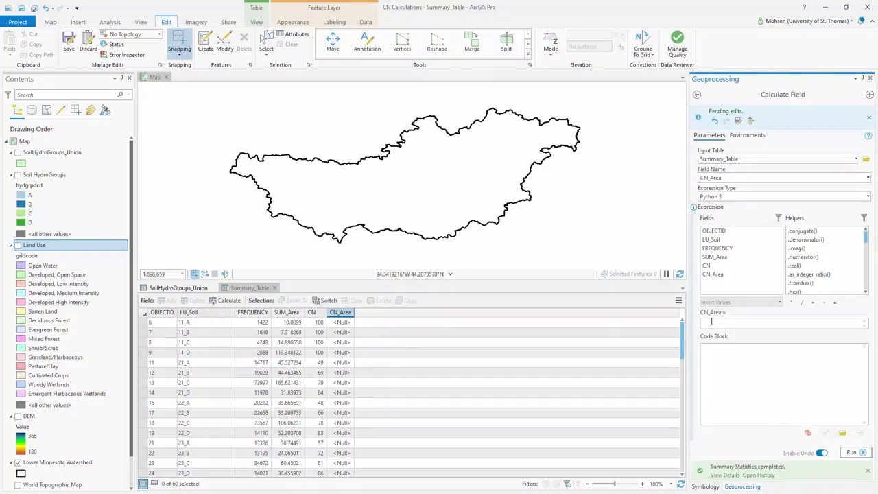
pyautogui.doubleClick(706, 266)
pyautogui.click(723, 322)
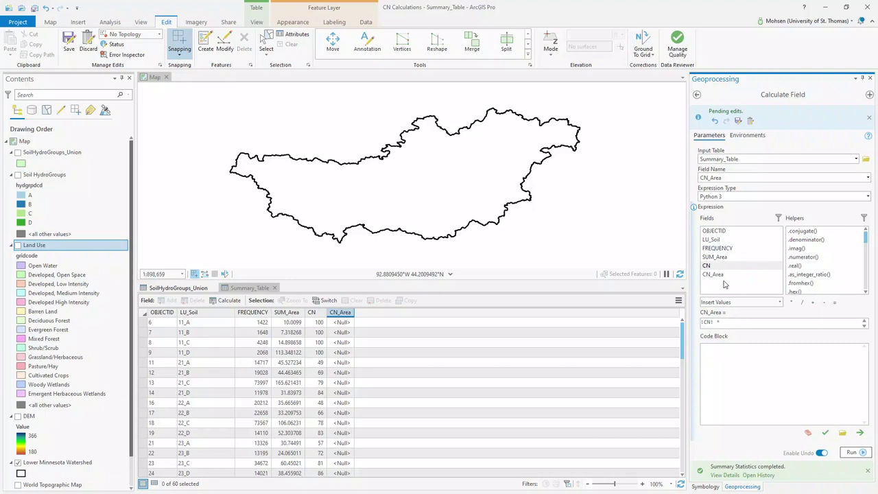
pyautogui.doubleClick(729, 259)
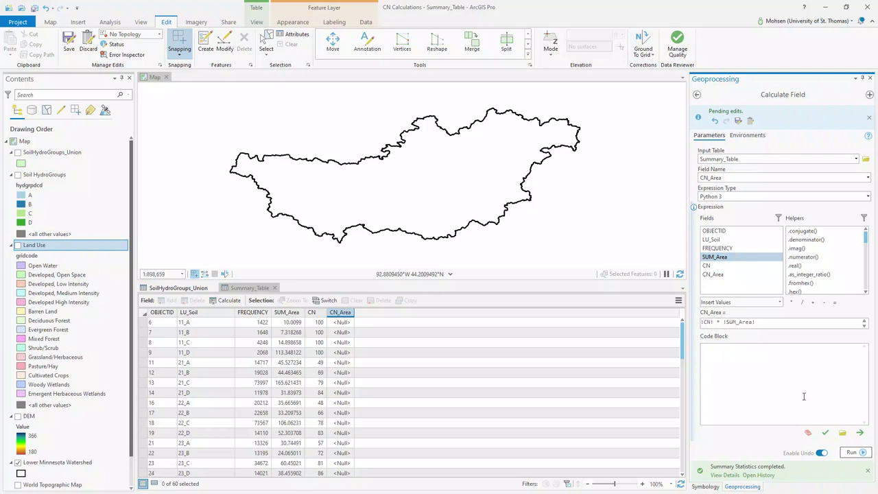
pyautogui.click(851, 452)
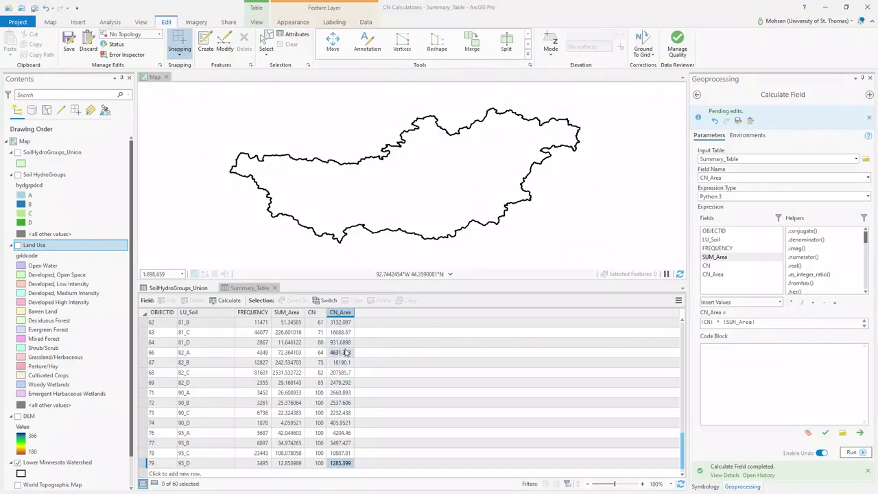
# Review the calculated CN_Area values, open the field's statistics and copy its Sum value.
pyautogui.scroll(12, 343, 357)
pyautogui.scroll(3, 345, 374)
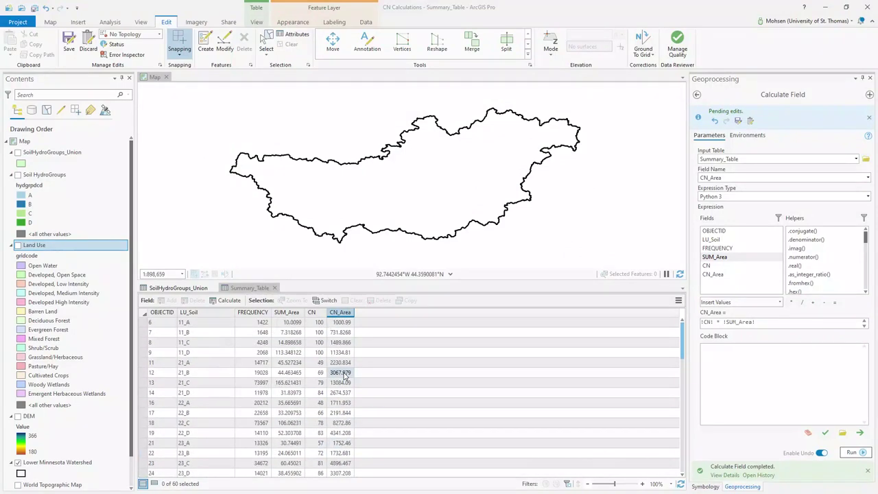
pyautogui.rightClick(340, 317)
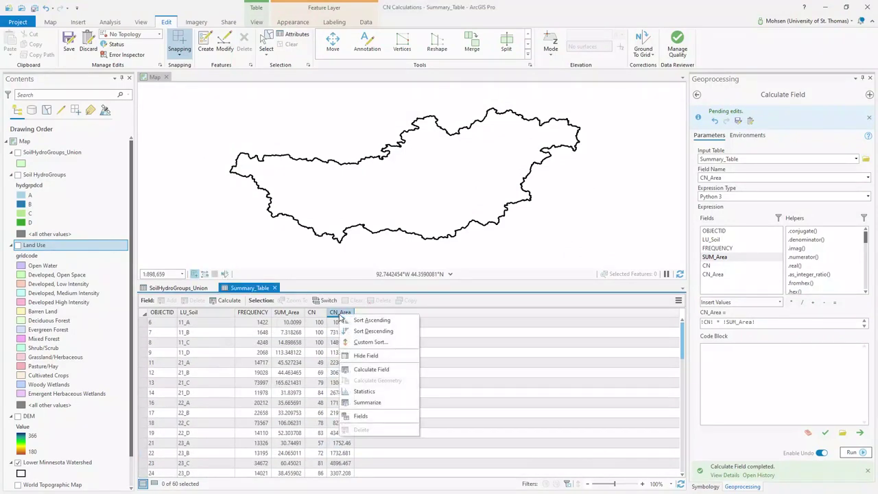
pyautogui.click(385, 392)
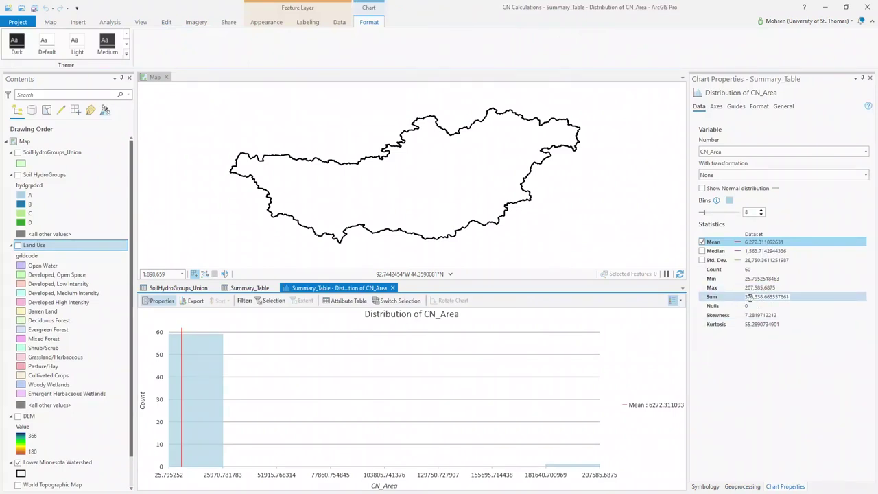
pyautogui.moveTo(746, 296); pyautogui.dragTo(790, 297)
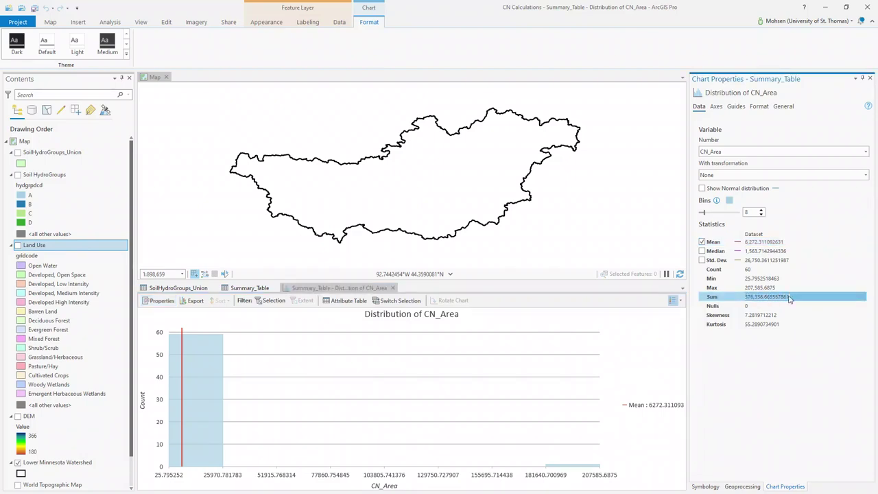
pyautogui.hotkey('ctrl', 'c')
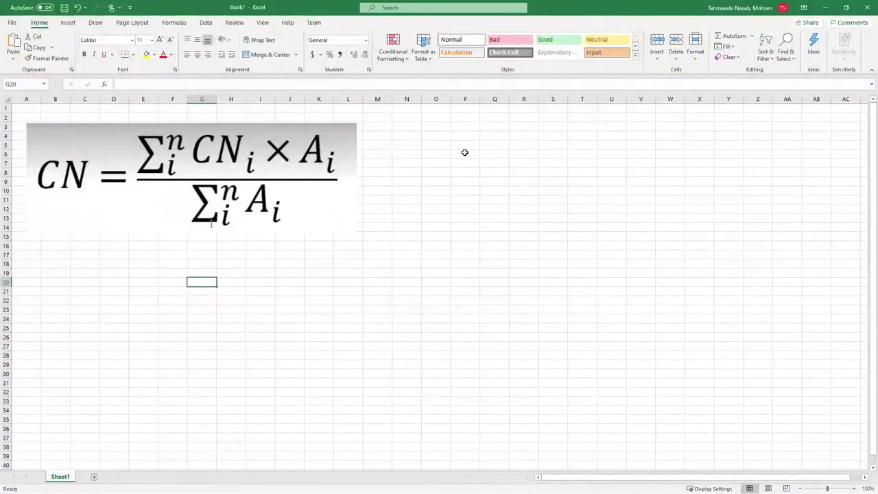
# In the Excel workbook Book1, paste the copied CN_Area sum into cell P6 and widen column P to fit it.
pyautogui.click(464, 152)
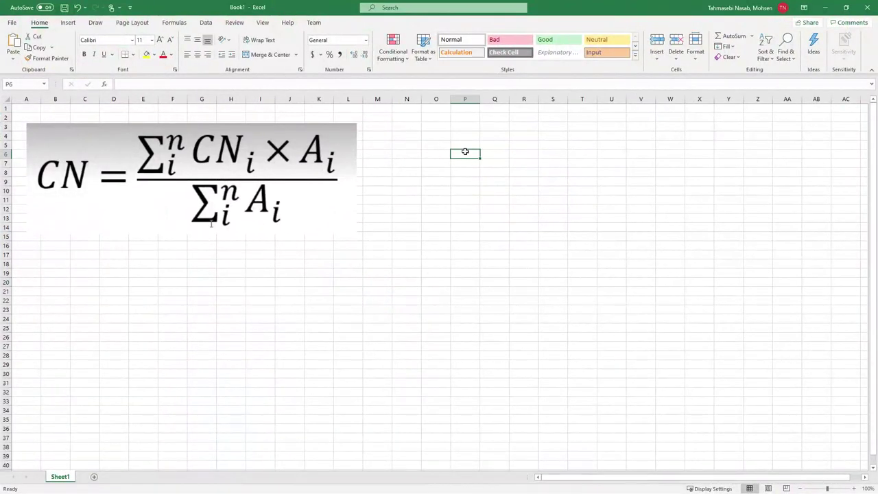
pyautogui.hotkey('ctrl', 'v')
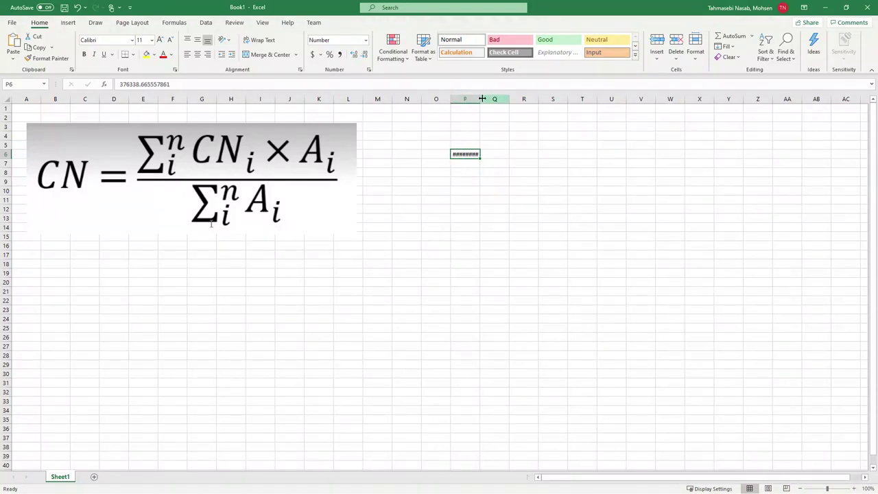
pyautogui.moveTo(481, 99); pyautogui.dragTo(516, 96)
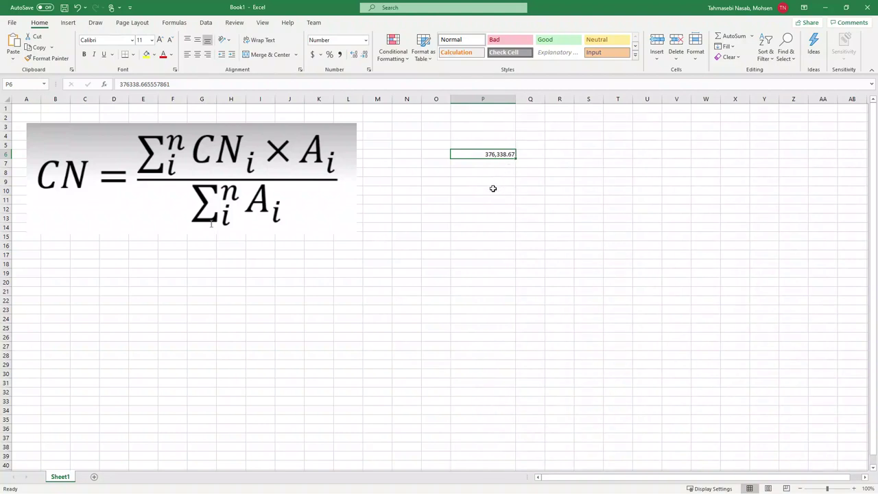
# Label cell O6 as N for the numerator and cell O7 as D for the denominator.
pyautogui.click(437, 156)
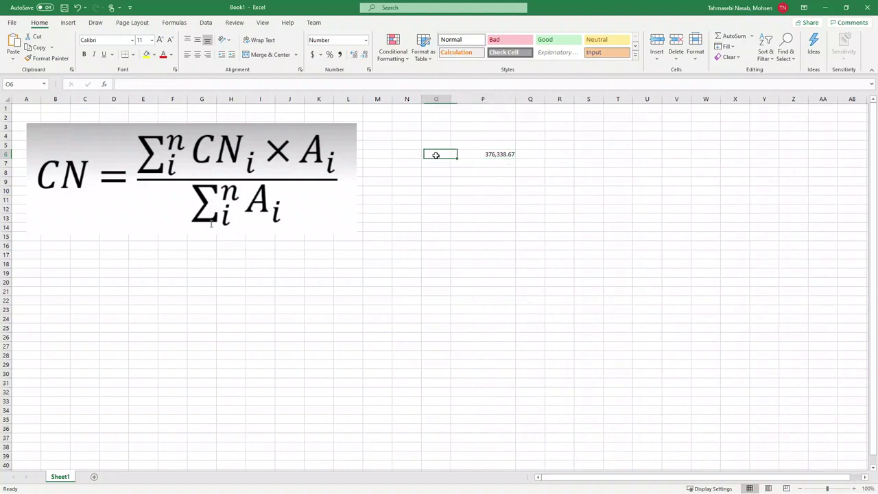
pyautogui.write('N')
pyautogui.press('Return')
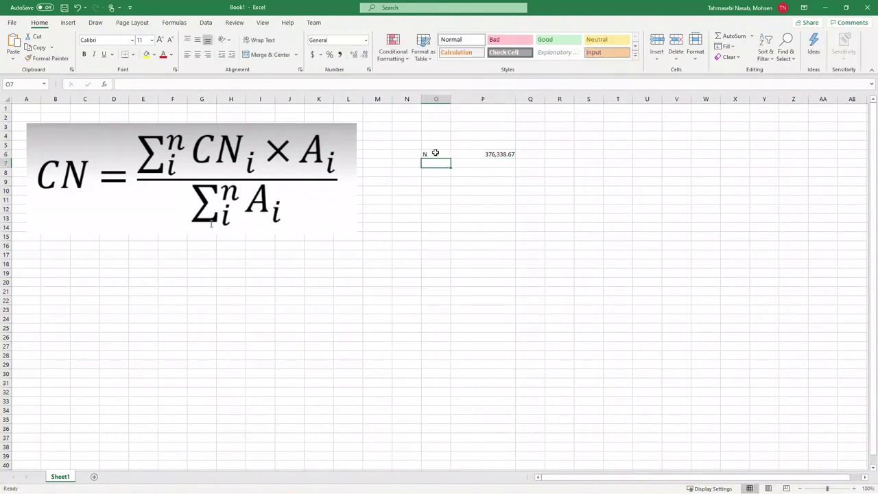
pyautogui.write('D')
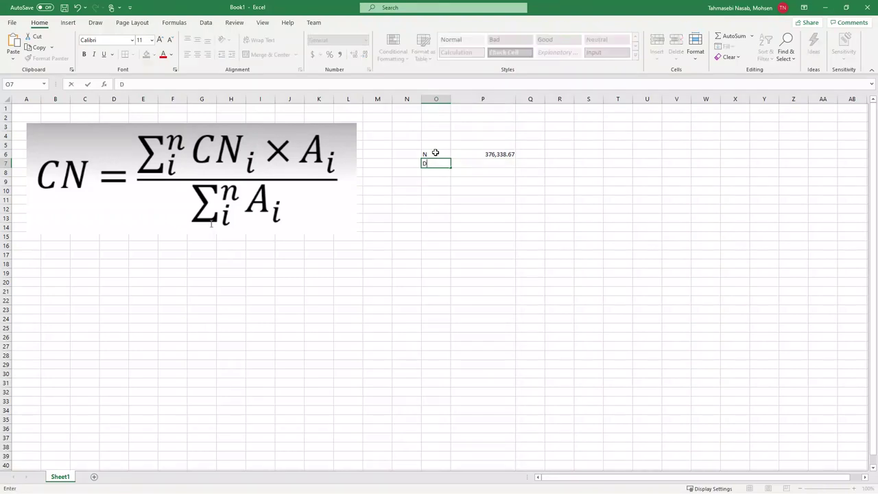
pyautogui.press('Return')
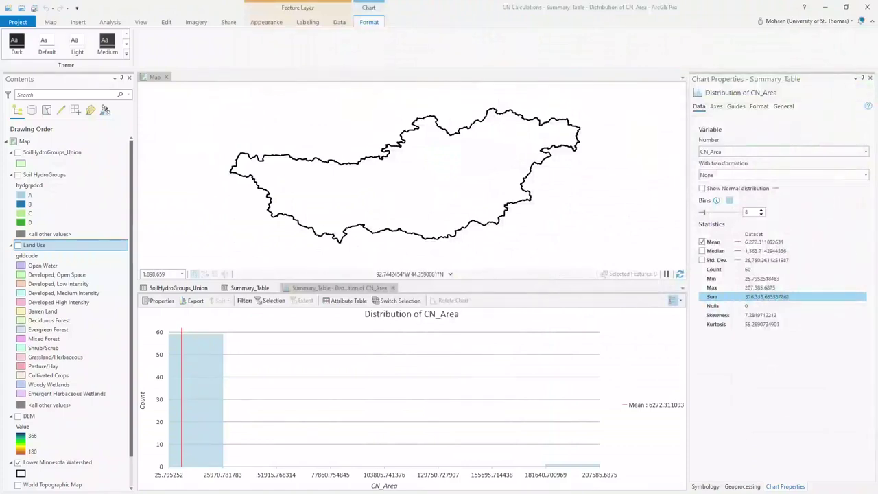
# In ArcGIS Pro, close the CN_Area chart, open the statistics of Summary_Table's SUM_Area field and copy its Sum value.
pyautogui.click(393, 288)
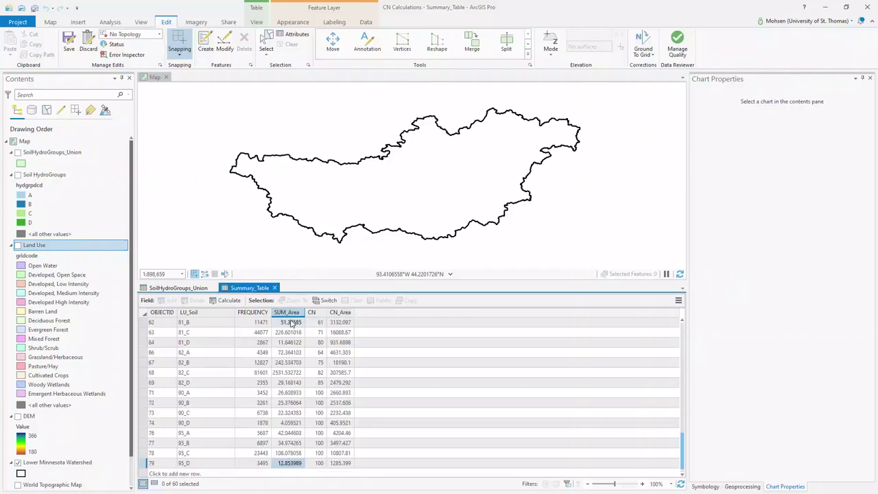
pyautogui.click(289, 323)
pyautogui.scroll(-1, 289, 325)
pyautogui.scroll(1, 290, 325)
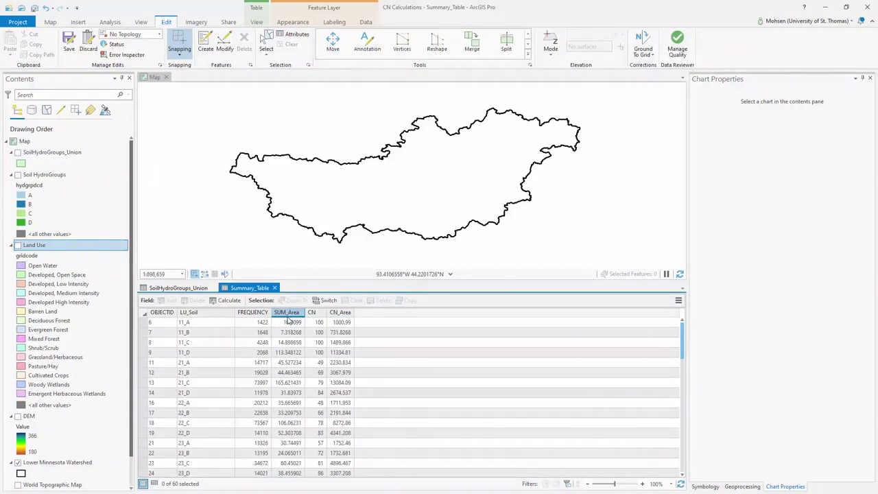
pyautogui.rightClick(288, 312)
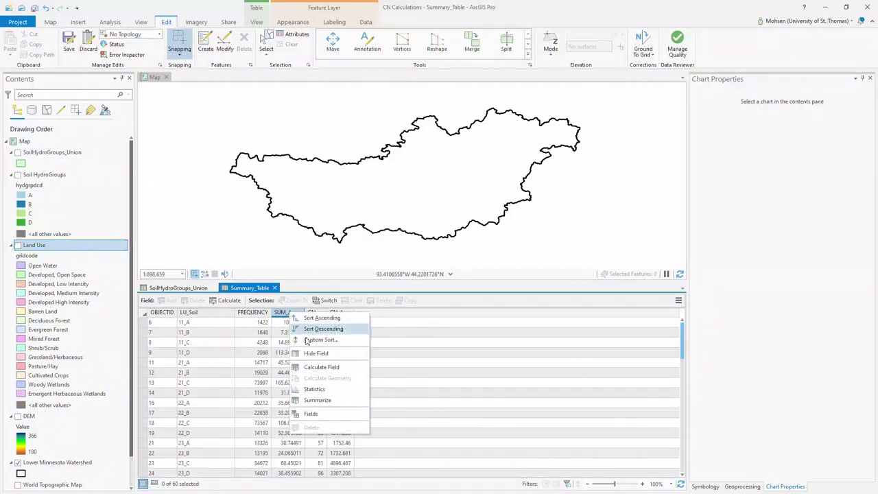
pyautogui.click(322, 390)
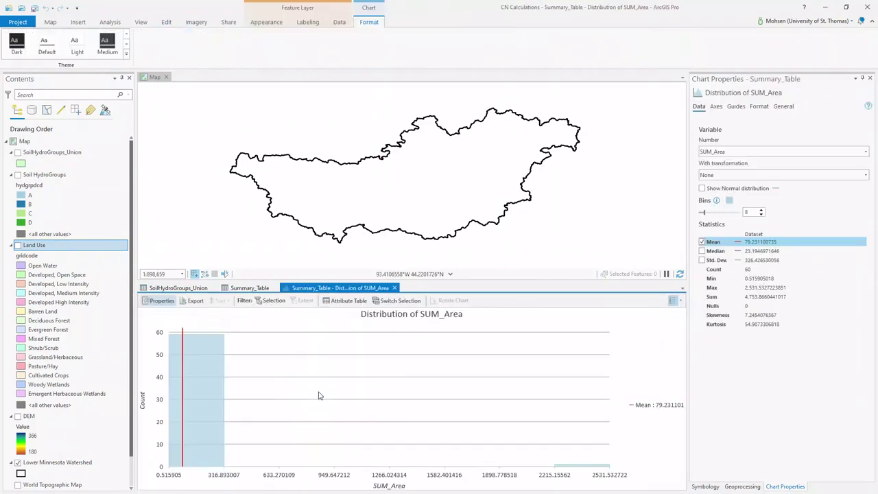
pyautogui.click(766, 296)
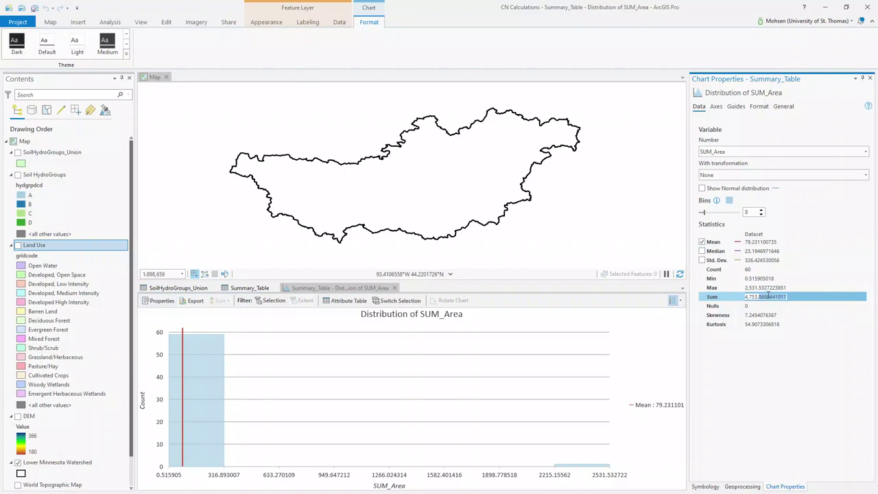
pyautogui.moveTo(745, 297); pyautogui.dragTo(797, 299)
pyautogui.hotkey('ctrl', 'c')
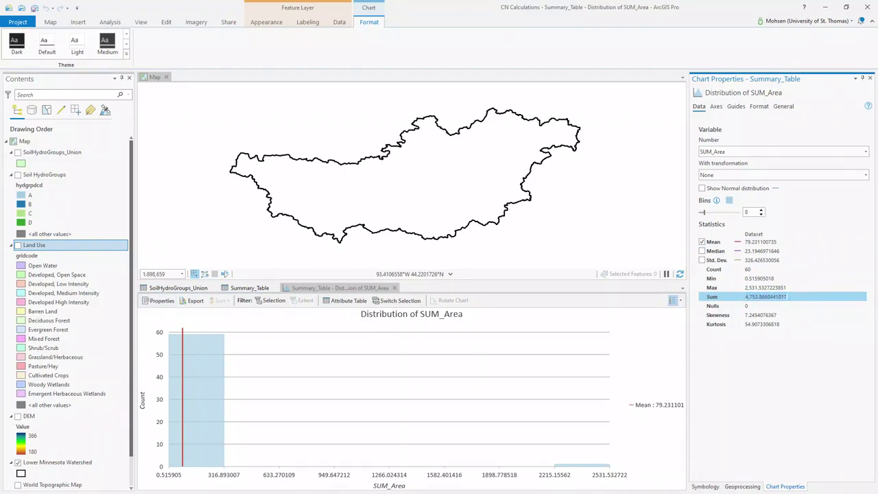
# Switch to Excel and paste the copied SUM_Area sum into cell P7 beside the D label.
pyautogui.hotkey('alt', 'Tab')
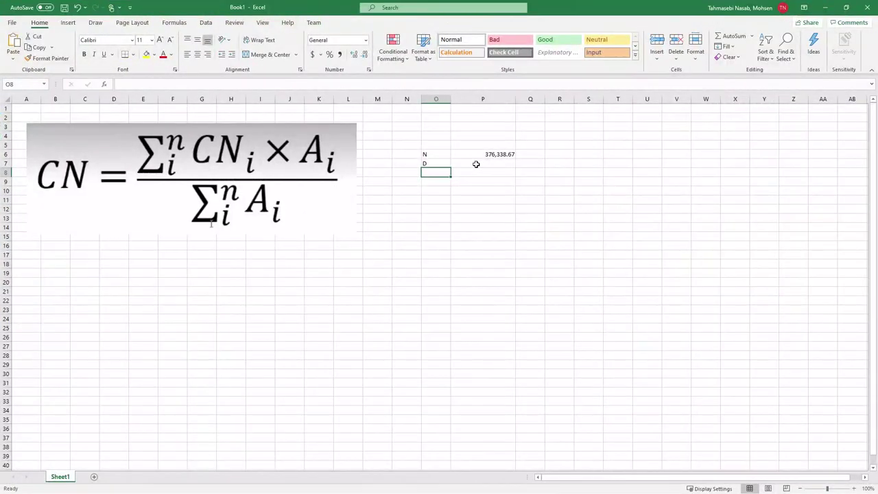
pyautogui.click(476, 165)
pyautogui.hotkey('ctrl', 'v')
# Label cell O9 as CN and compute the curve number in P9 with the formula =P6/P7.
pyautogui.click(478, 208)
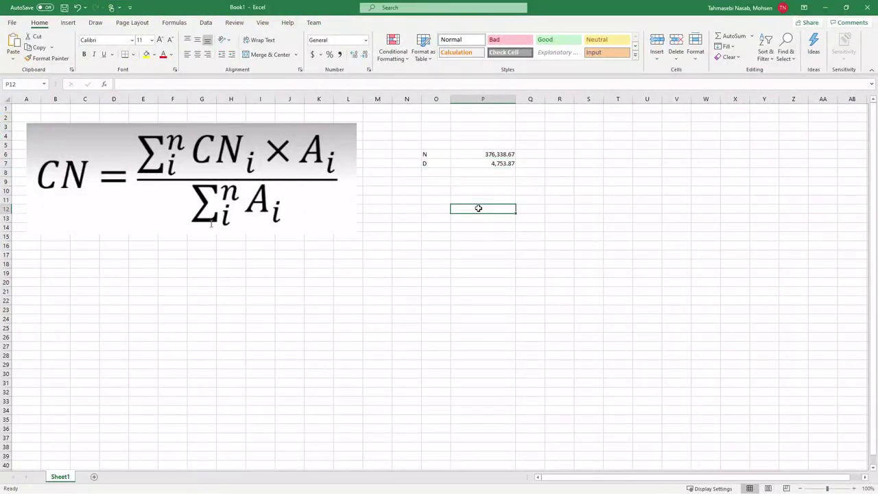
pyautogui.click(443, 182)
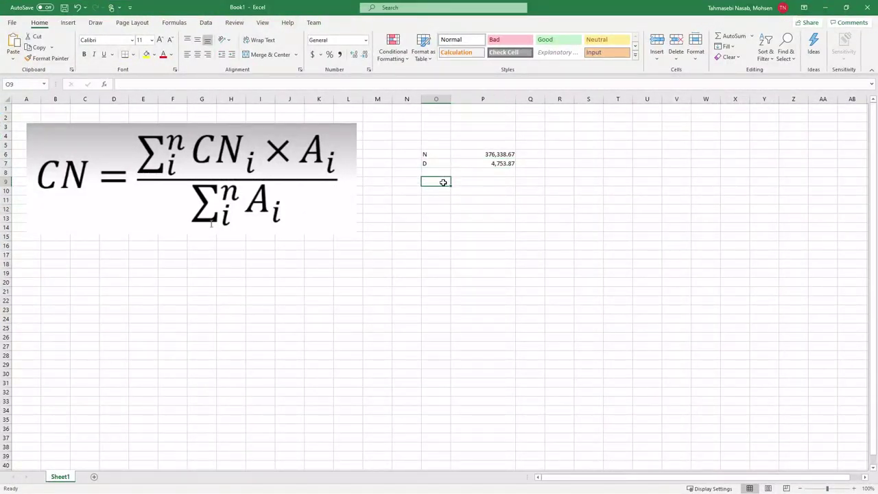
pyautogui.write('CN')
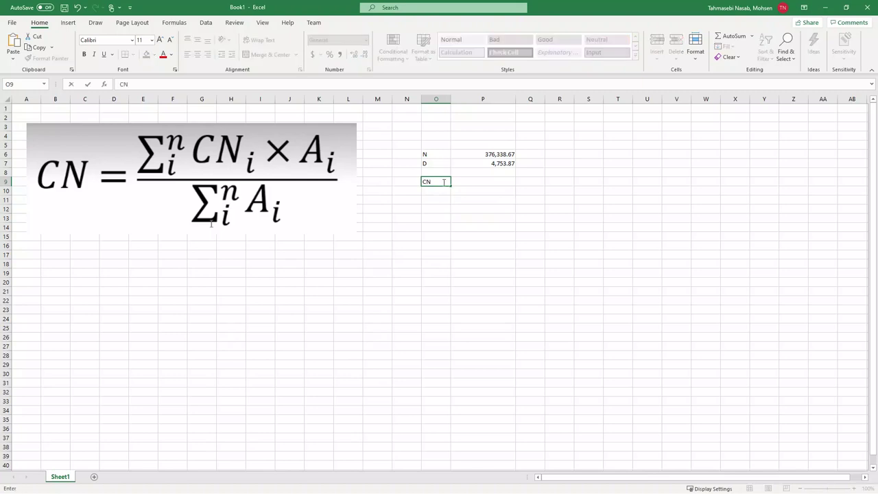
pyautogui.press('Tab')
pyautogui.write('=')
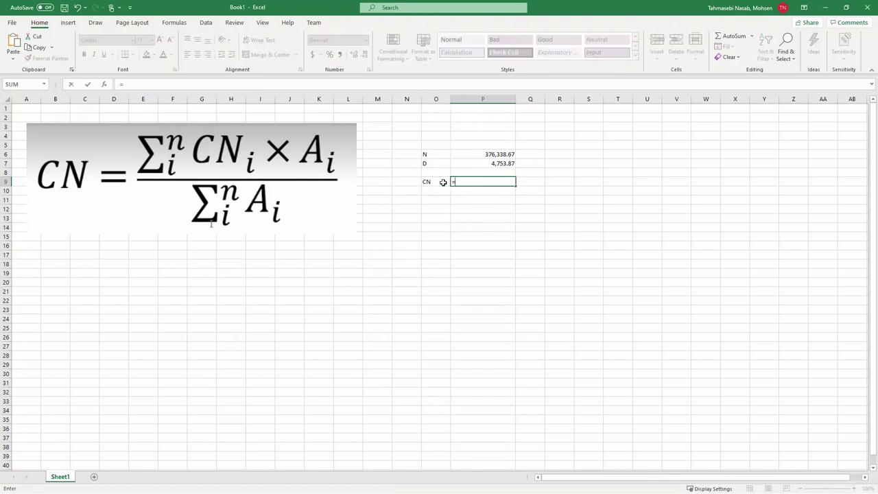
pyautogui.click(470, 153)
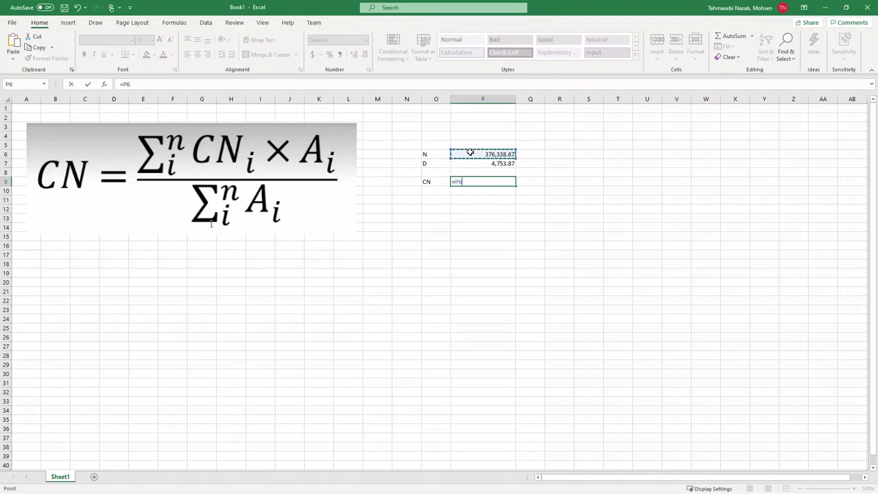
pyautogui.write('/')
pyautogui.click(472, 163)
pyautogui.press('Return')
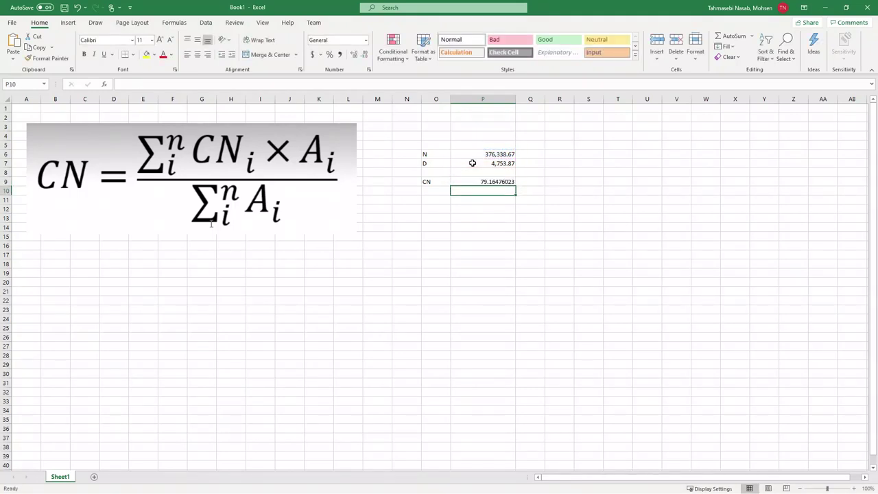
# Enter the rounded curve number 79 in cell Q9 beside the calculated CN value.
pyautogui.click(499, 182)
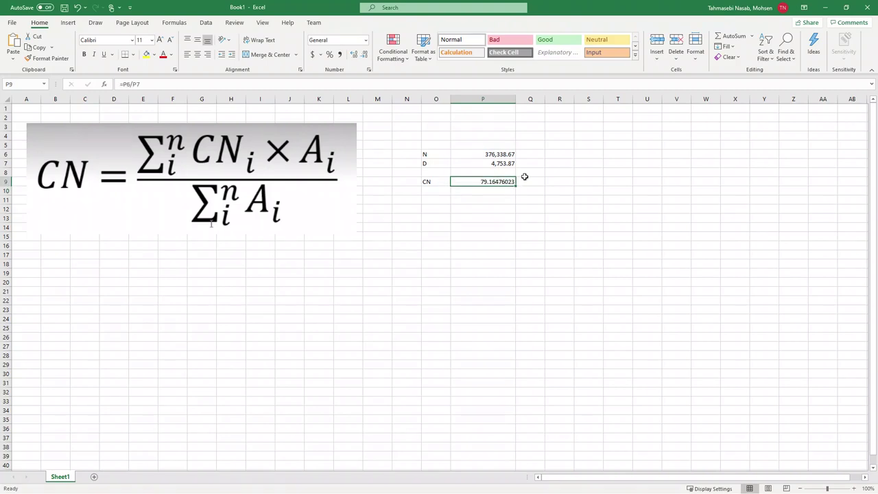
pyautogui.click(527, 182)
pyautogui.write('7')
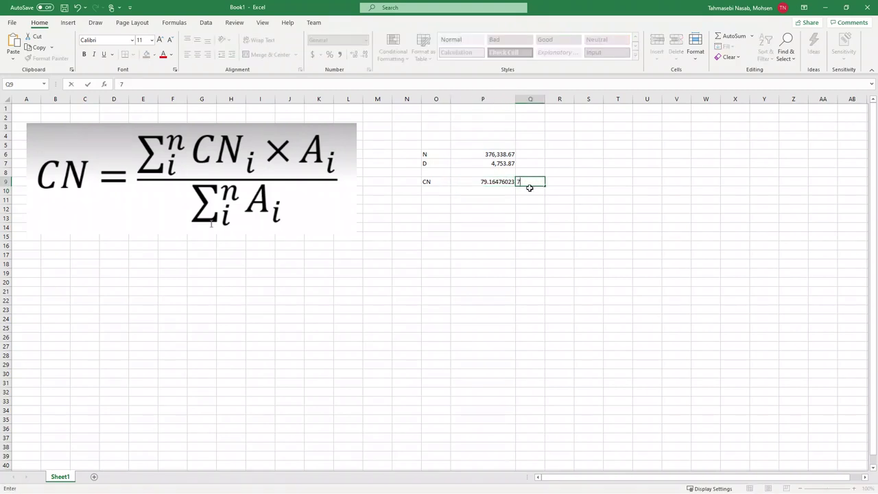
pyautogui.write('9')
pyautogui.press('Return')
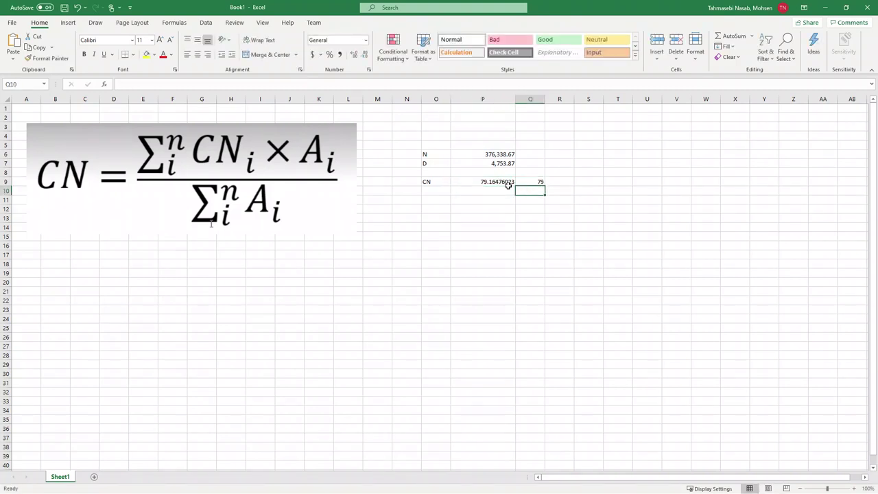
# Fill the CN label cell O9 and the rounded value cell Q9 with yellow.
pyautogui.click(442, 181)
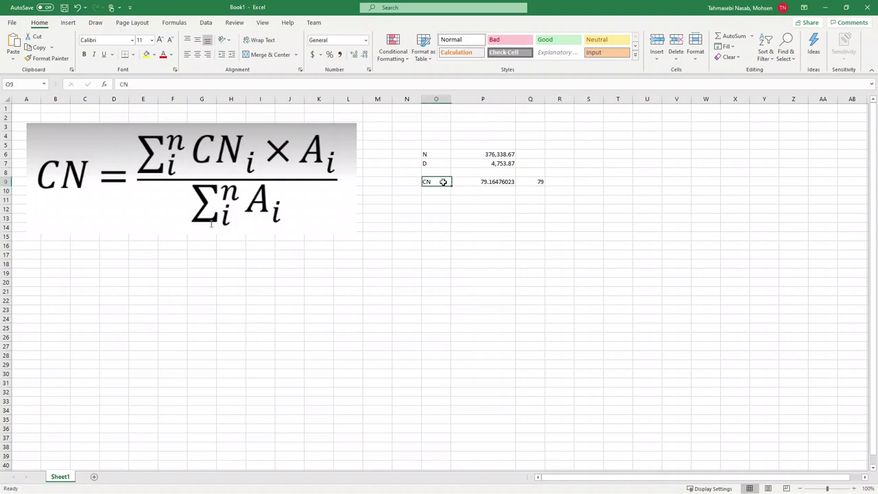
pyautogui.click(146, 54)
pyautogui.click(525, 182)
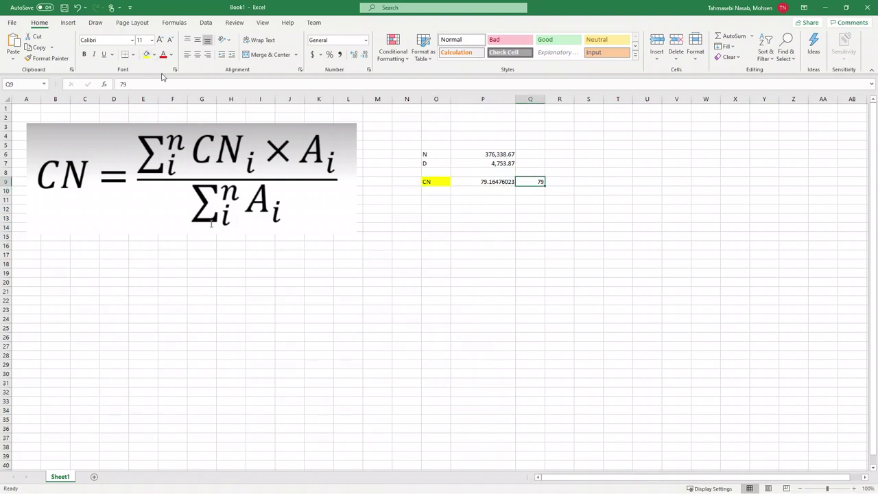
pyautogui.click(146, 54)
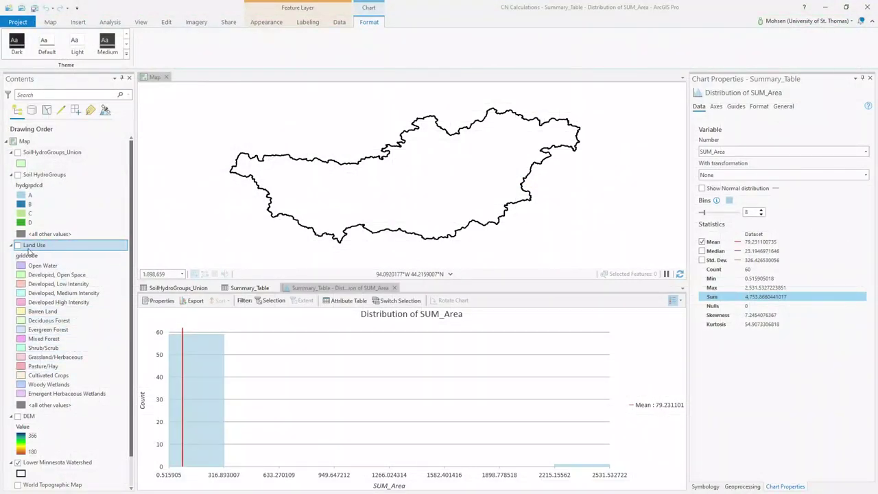
# In ArcGIS Pro, collapse the legends of the Land Use and Soil HydroGroups layers and turn on the DEM layer.
pyautogui.click(10, 246)
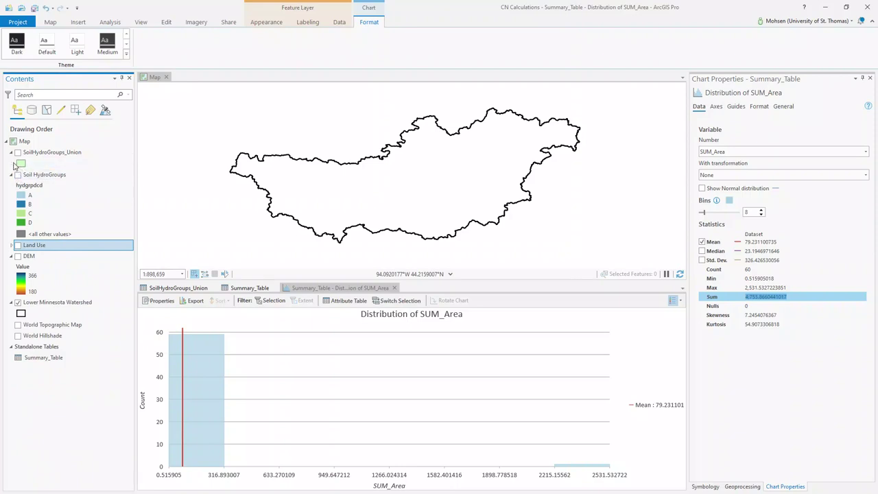
pyautogui.click(12, 175)
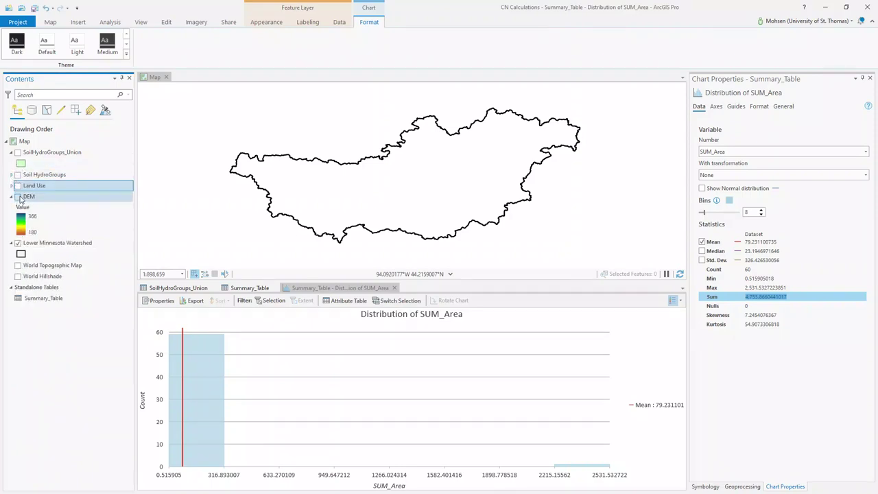
pyautogui.click(18, 197)
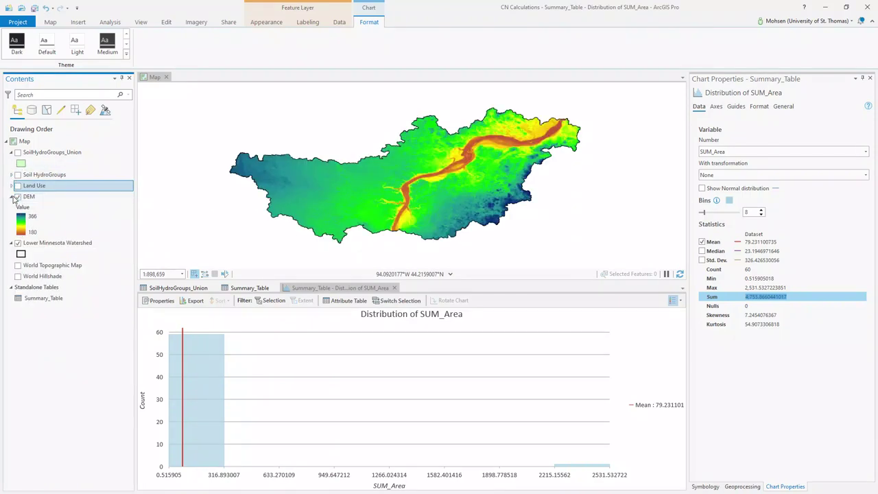